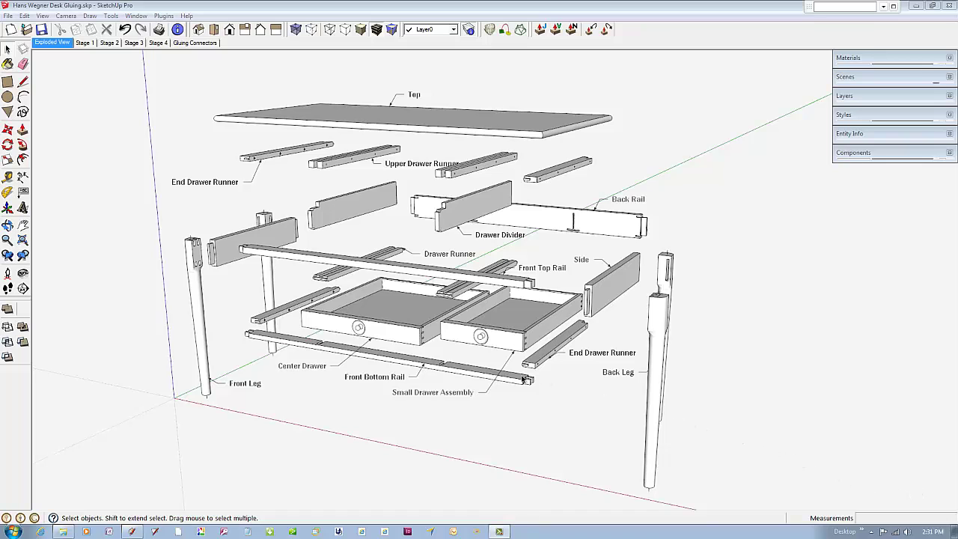
Step: Select all four legs plus the apron and Side rails of both end assemblies for moving
click(202, 298)
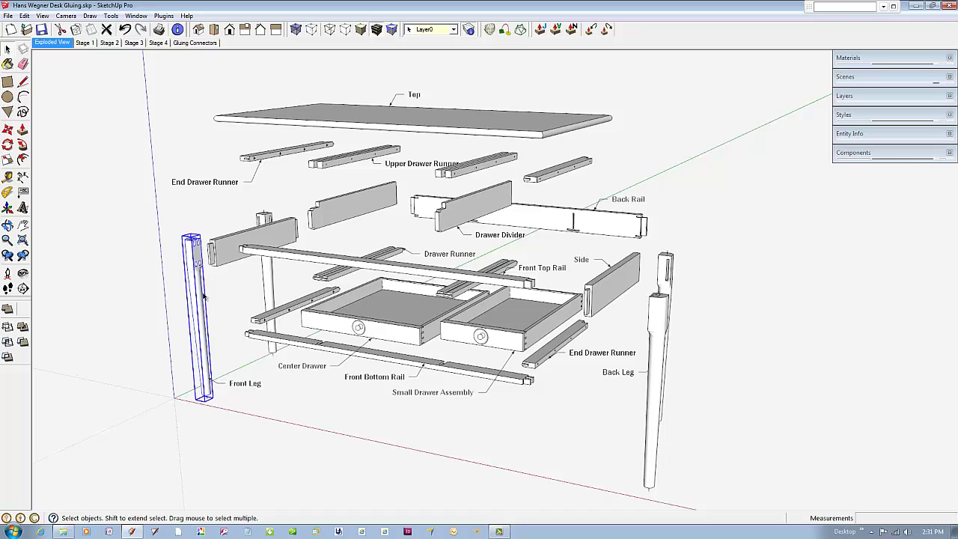
shift+click(224, 252)
shift+click(268, 281)
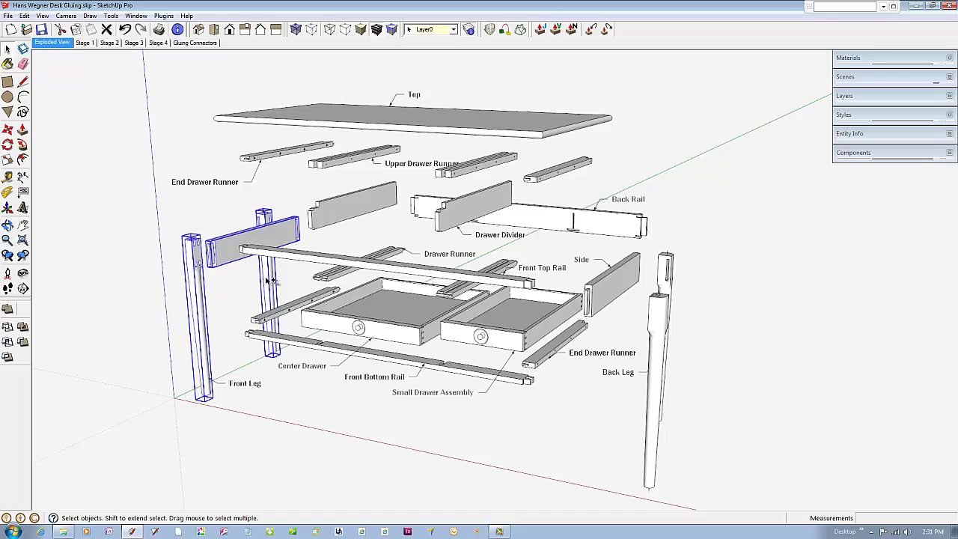
shift+click(622, 289)
shift+click(659, 314)
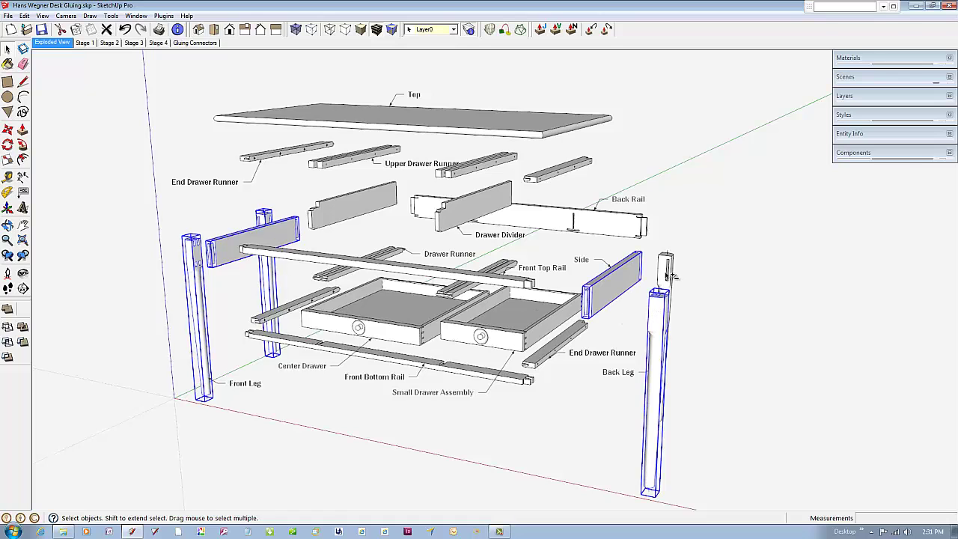
shift+click(667, 275)
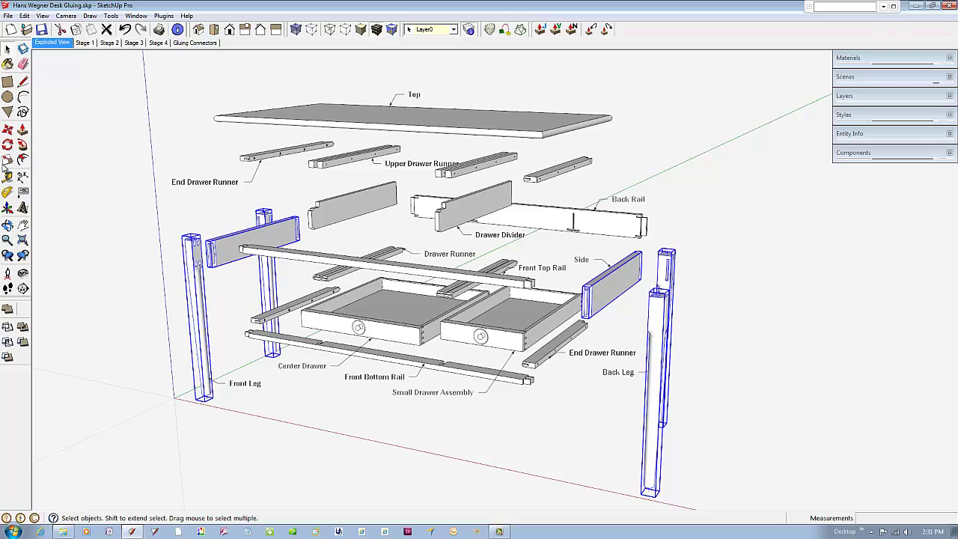
click(8, 130)
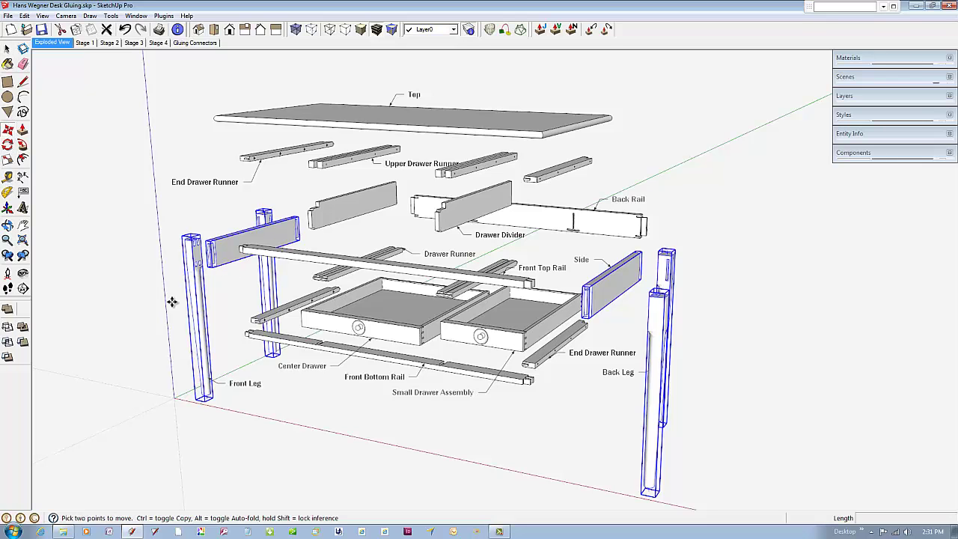
Step: Move the selected legs and rails far to the right, clear of the exploded desk
click(203, 348)
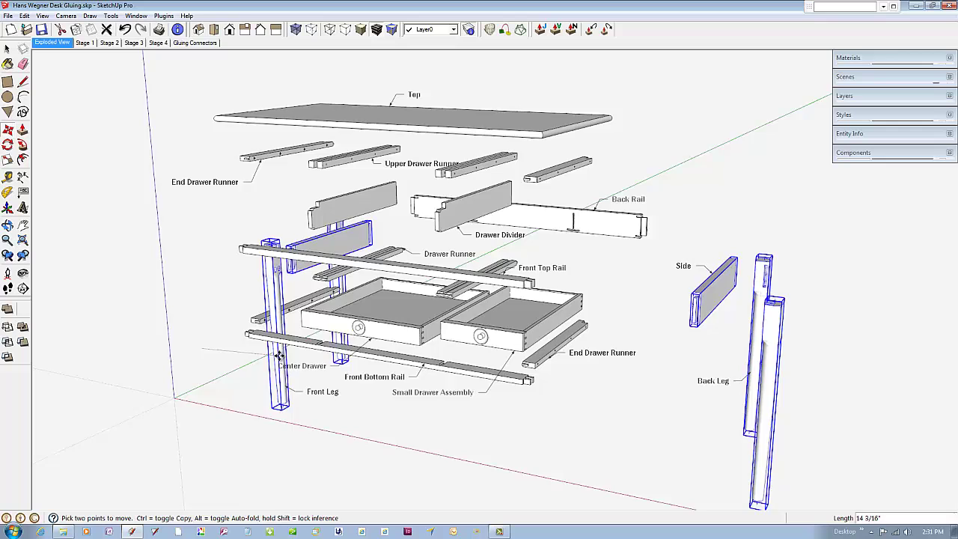
scroll(282, 355, down, 3)
scroll(278, 357, down, 3)
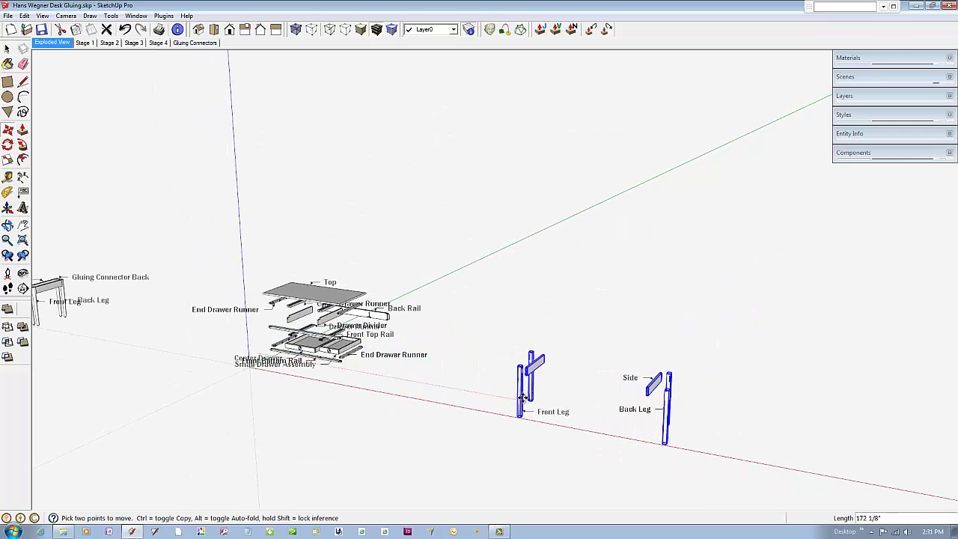
click(527, 400)
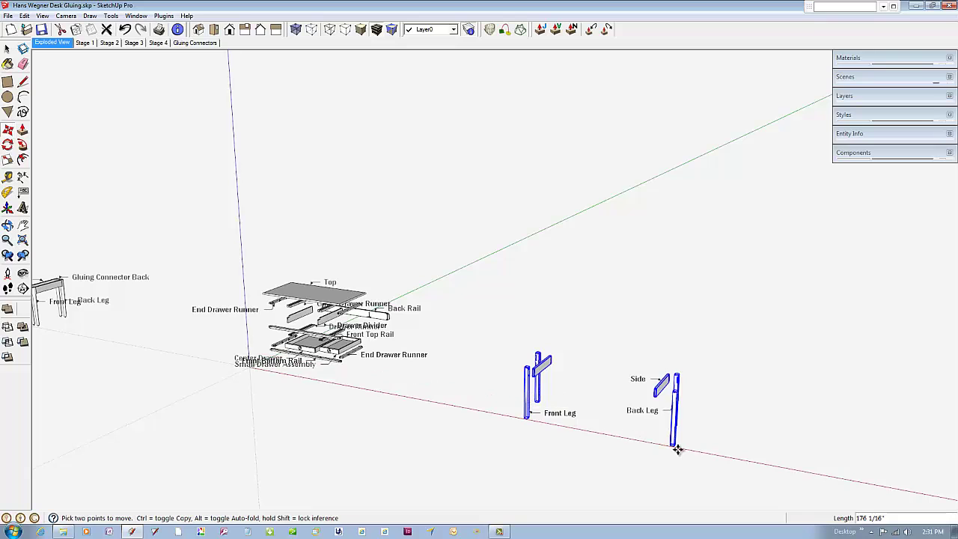
scroll(675, 444, up, 6)
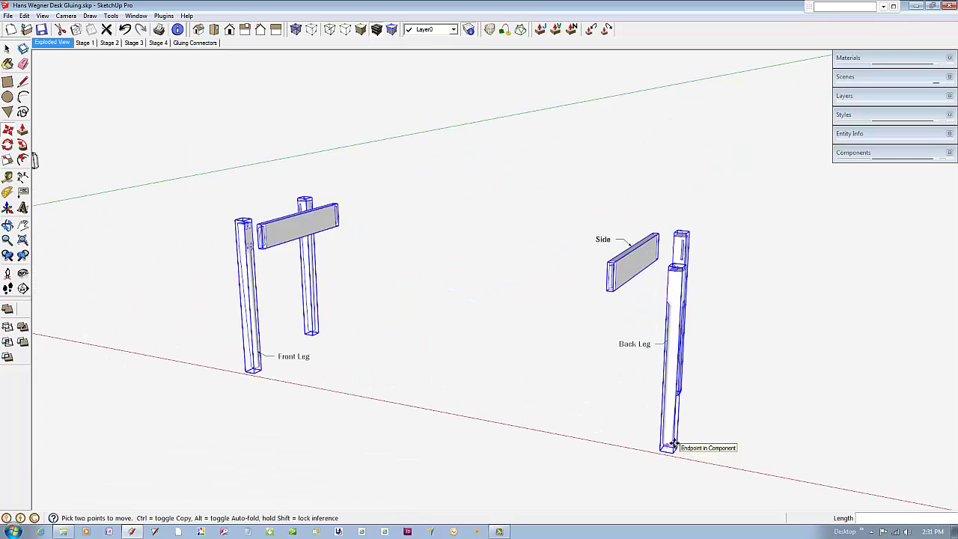
Step: Box-select the Side rail and Back Legs and place them beside the front assembly
key(space)
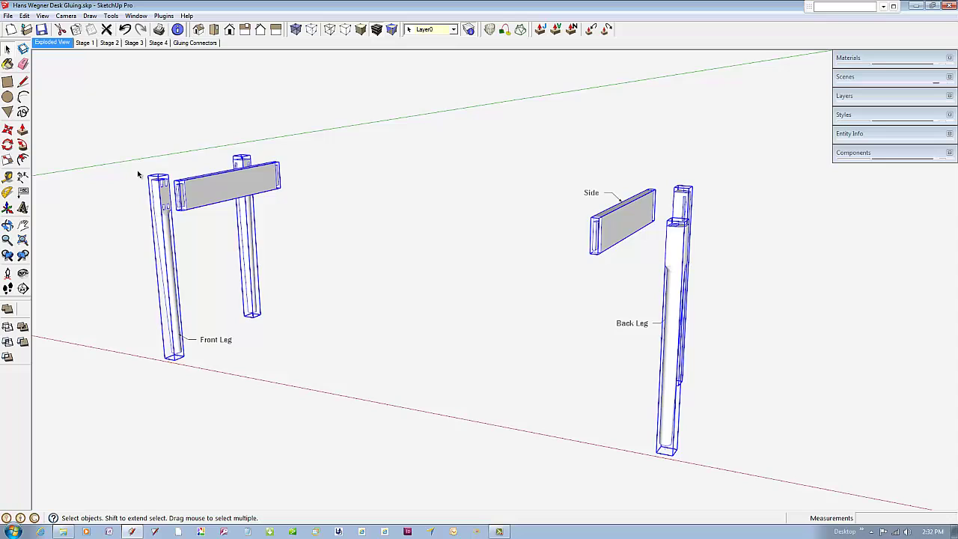
click(121, 180)
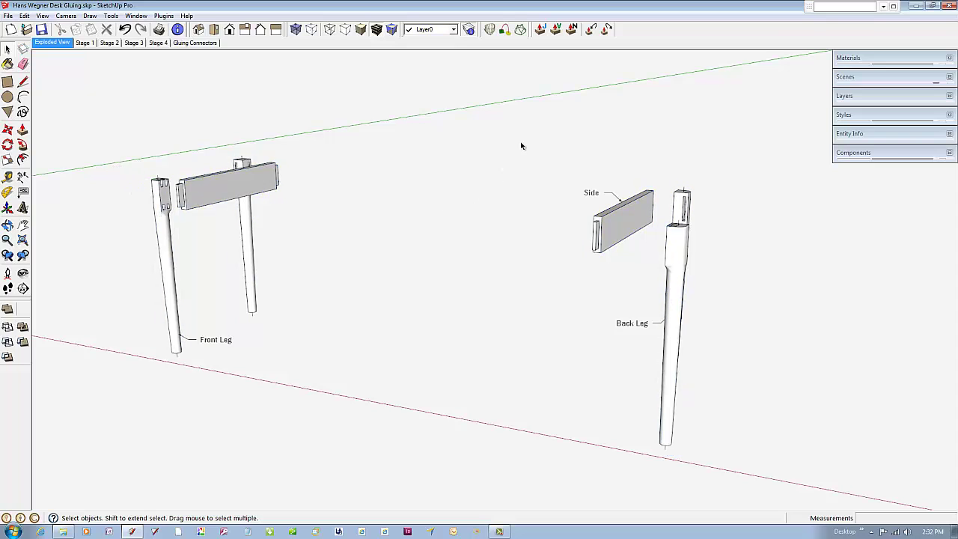
drag(522, 145, 741, 469)
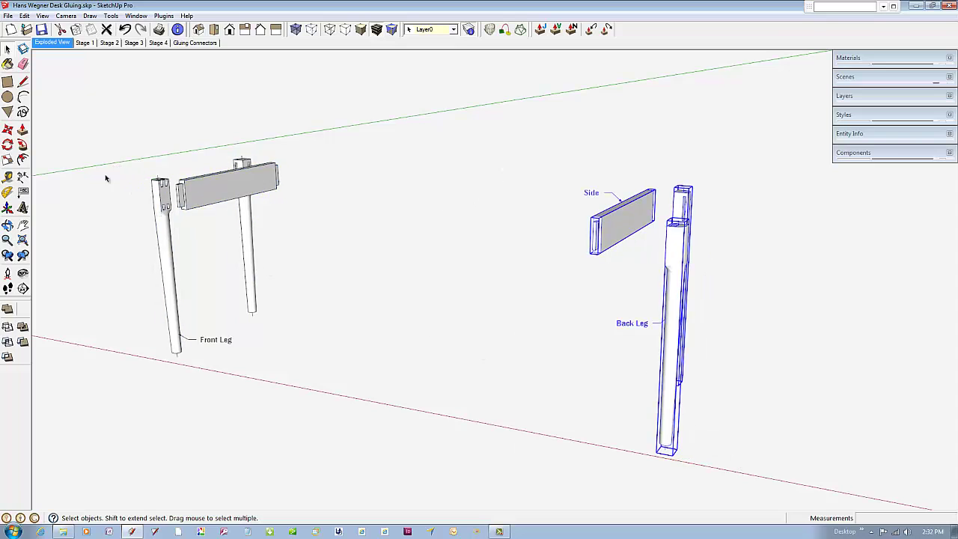
click(7, 129)
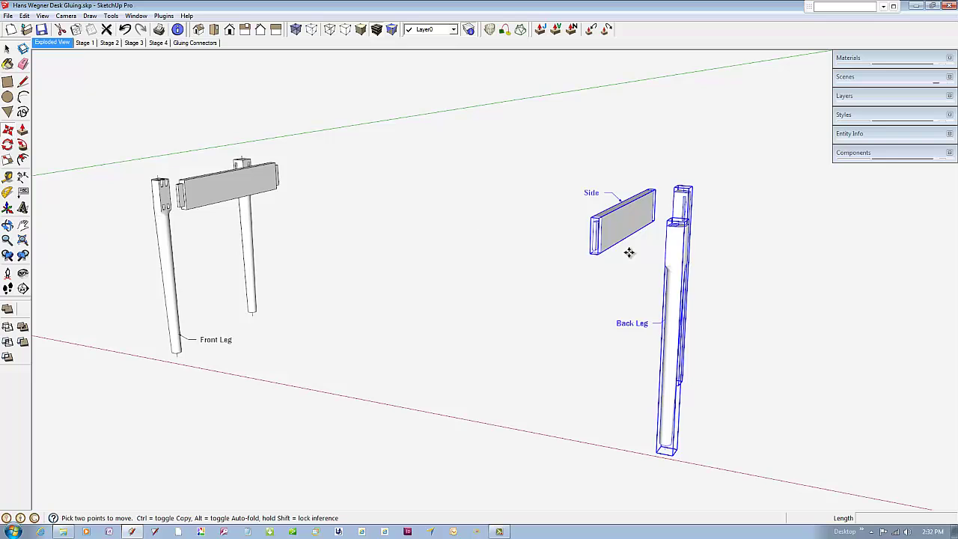
click(675, 255)
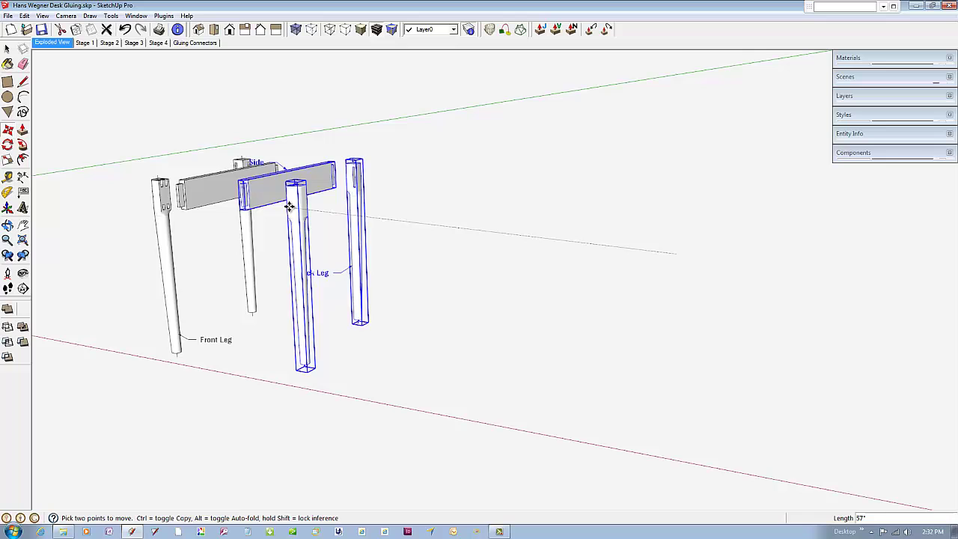
click(266, 210)
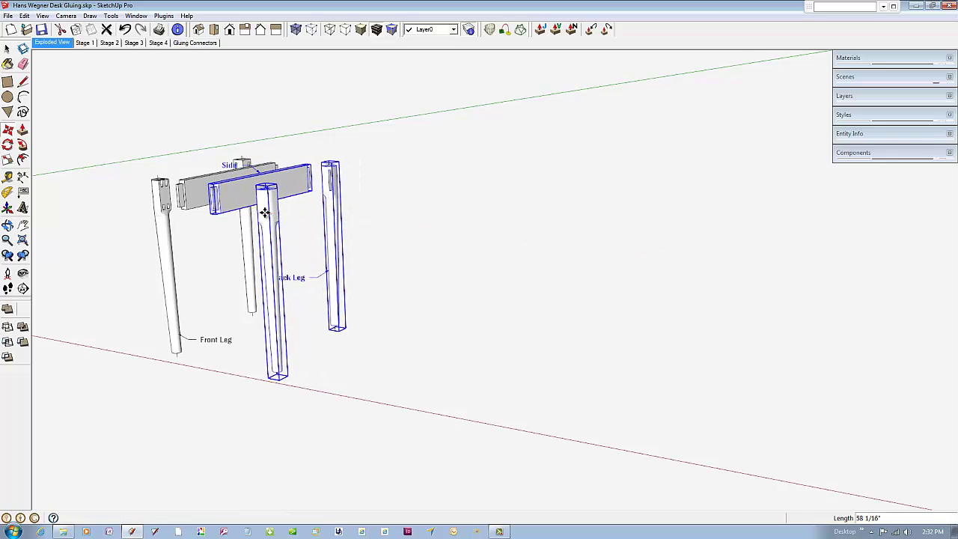
Step: Snap the Side board's corner onto the top of the Back Leg
scroll(150, 182, up, 3)
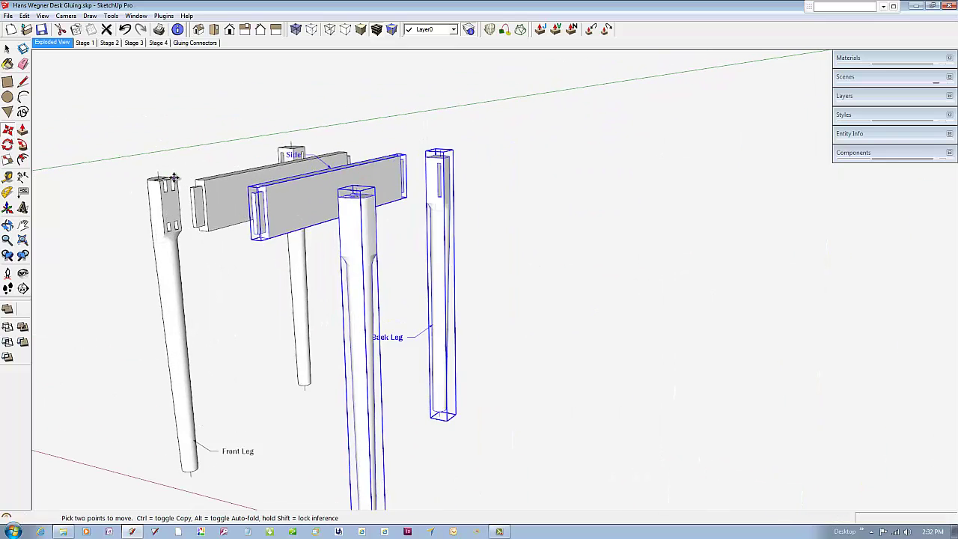
scroll(174, 178, up, 3)
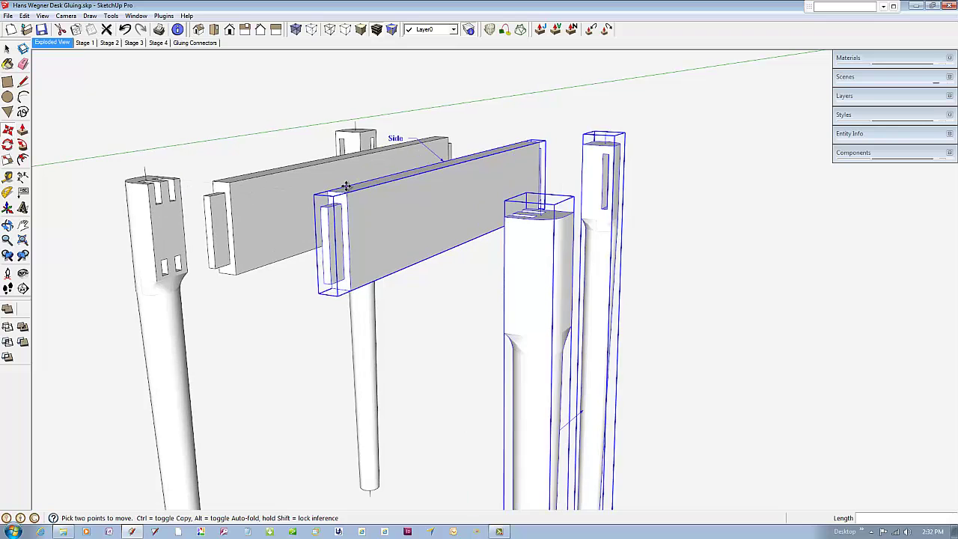
scroll(346, 185, up, 2)
middle_drag(328, 214, 271, 207)
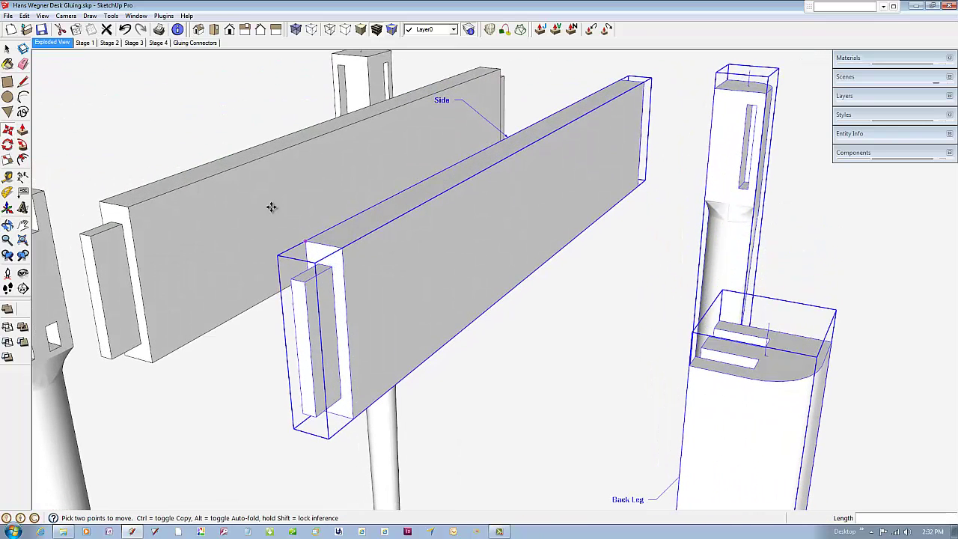
click(8, 49)
click(63, 105)
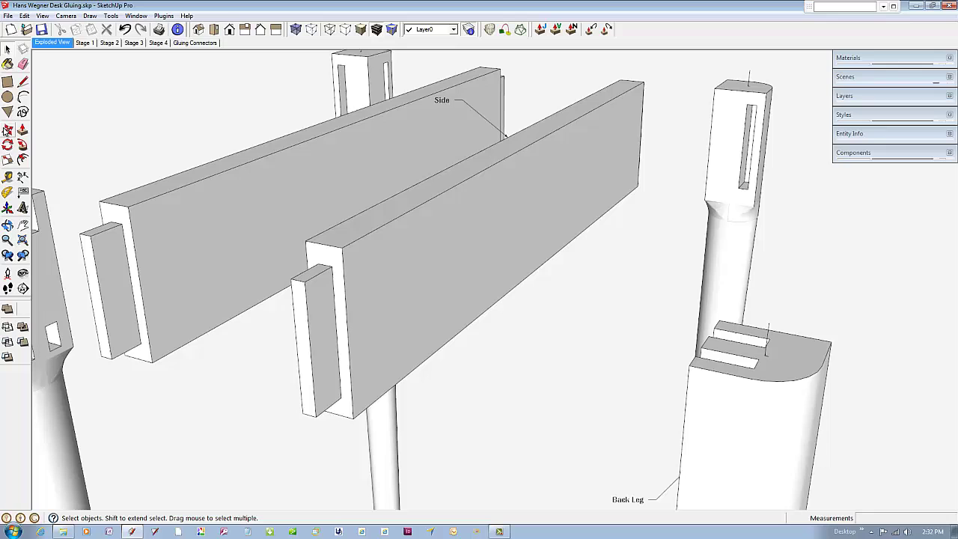
click(7, 129)
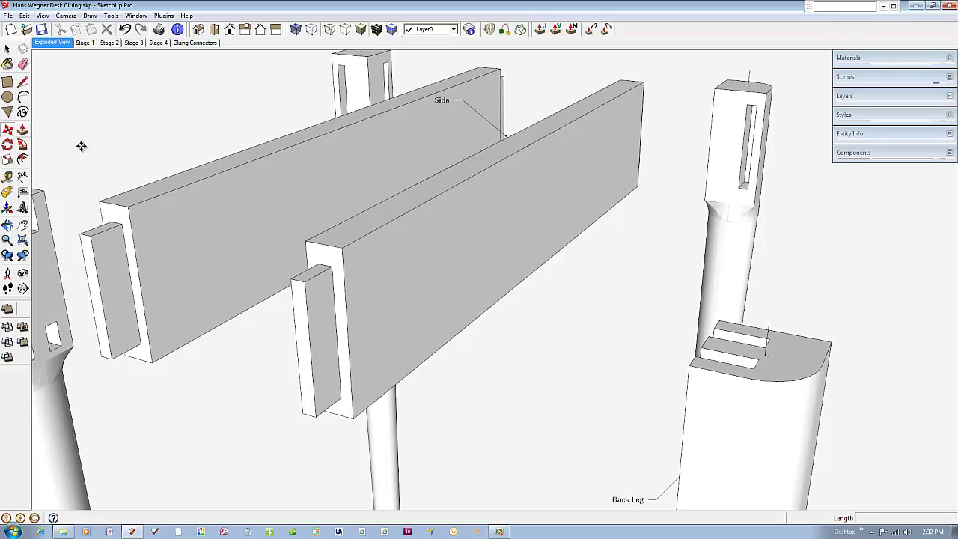
click(341, 249)
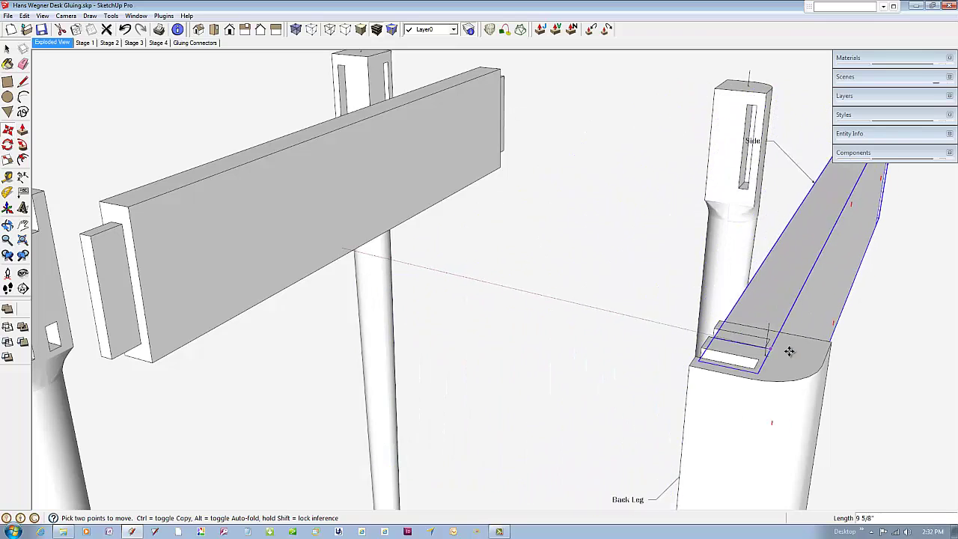
click(828, 343)
Step: Fit the other Back Leg's top corner onto the Side board's far end
scroll(172, 239, down, 4)
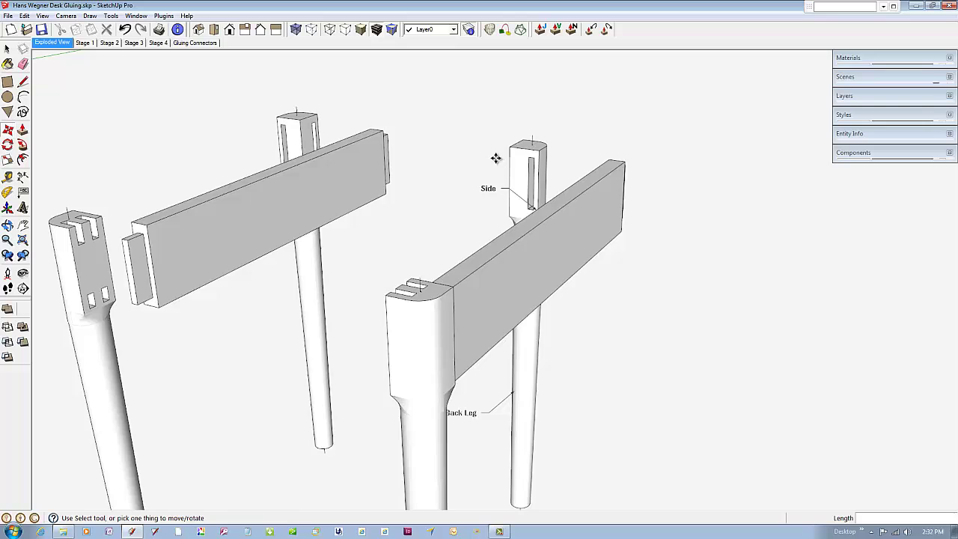
scroll(540, 150, up, 4)
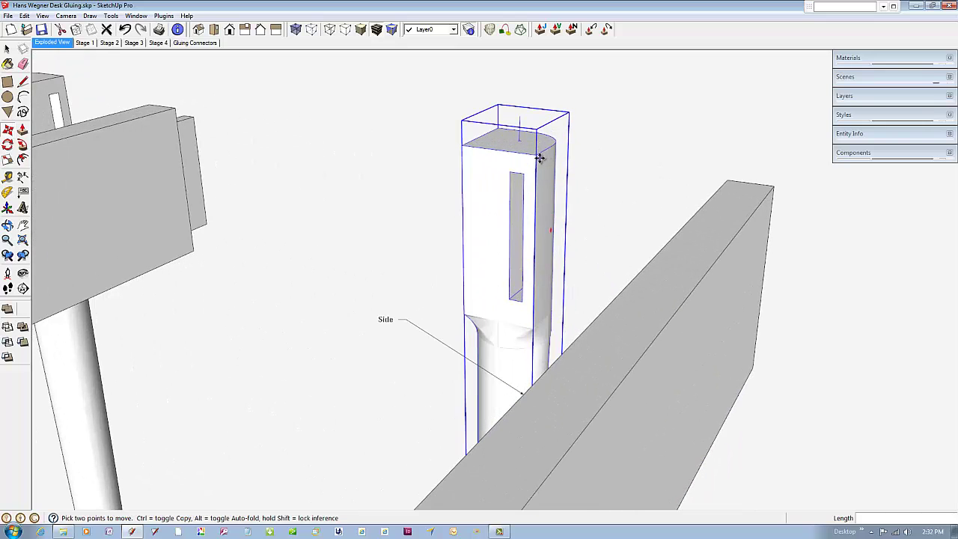
click(535, 155)
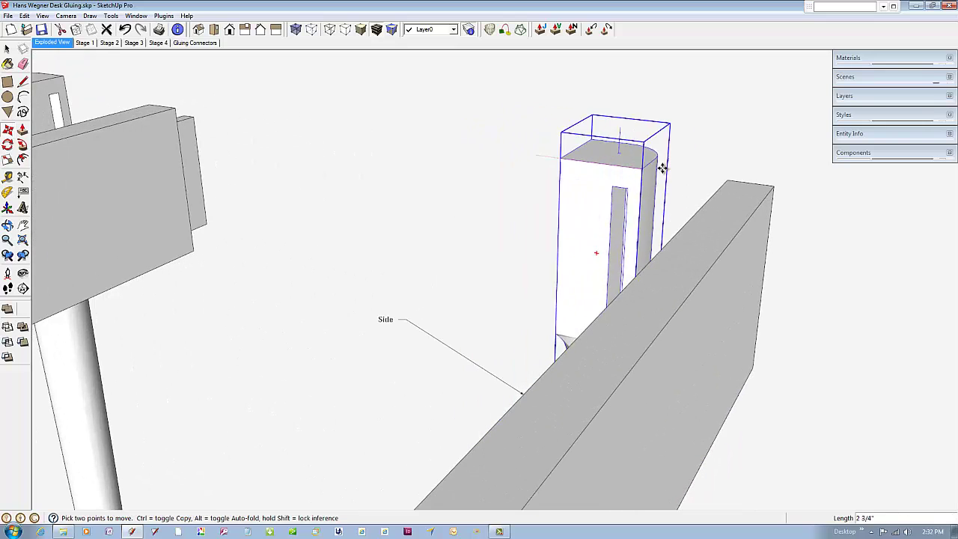
click(771, 185)
scroll(748, 210, down, 6)
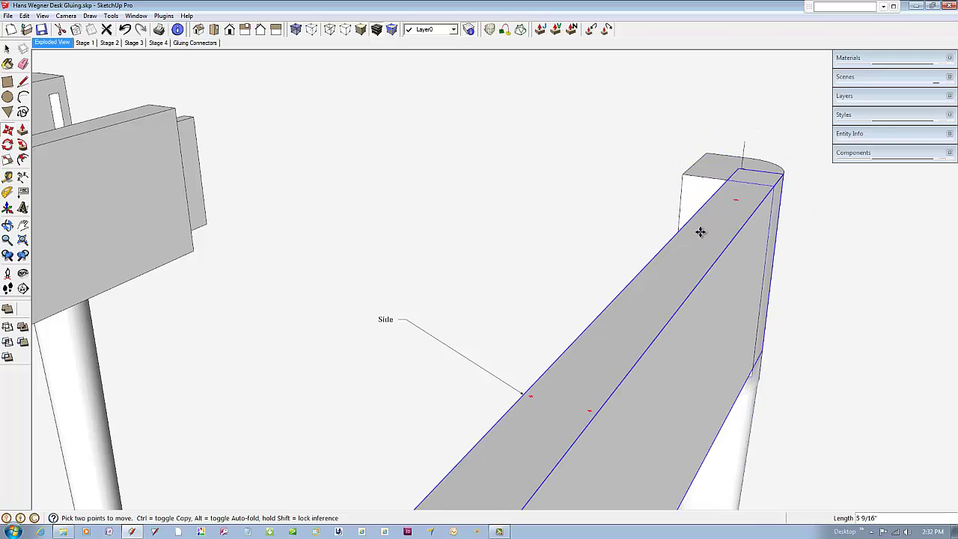
scroll(705, 222, down, 1)
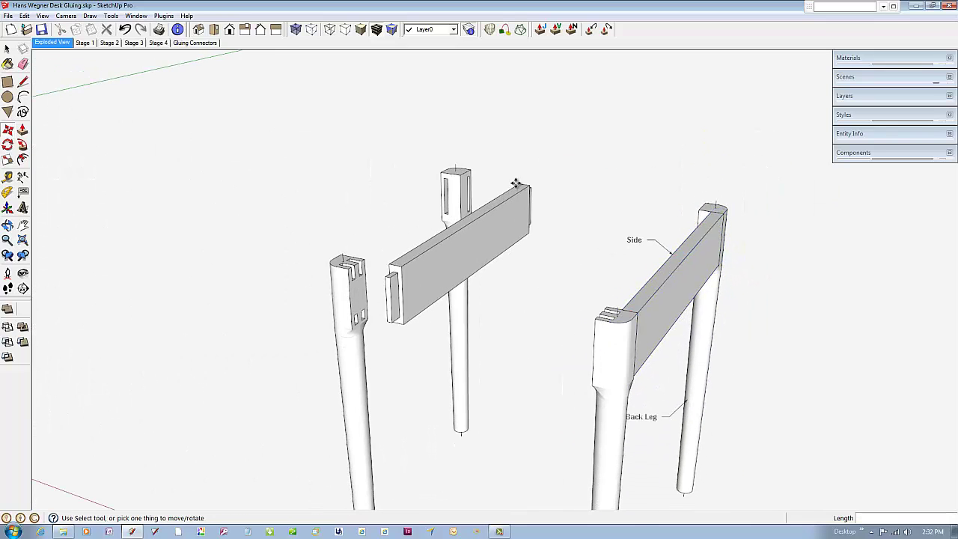
Step: Delete the Side and Back Leg labels
click(7, 49)
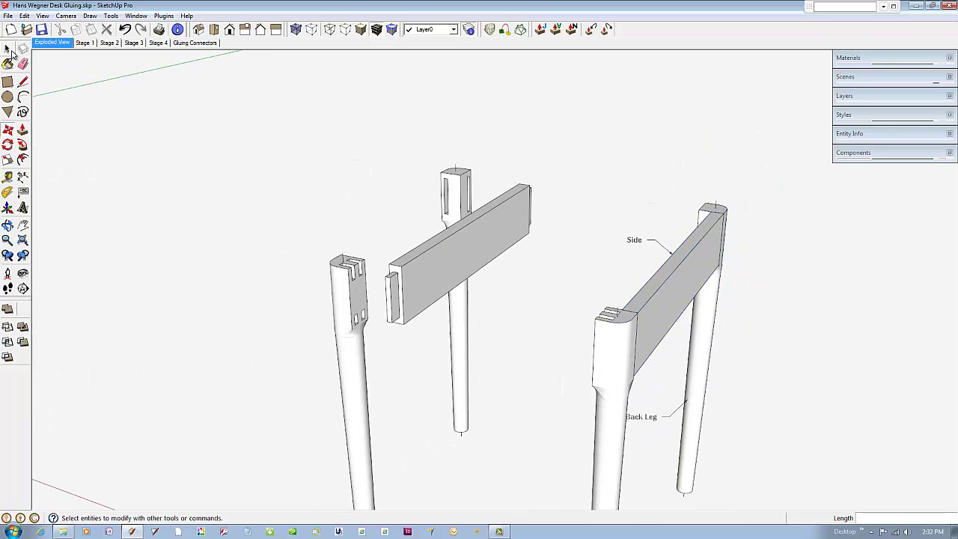
click(639, 244)
key(Delete)
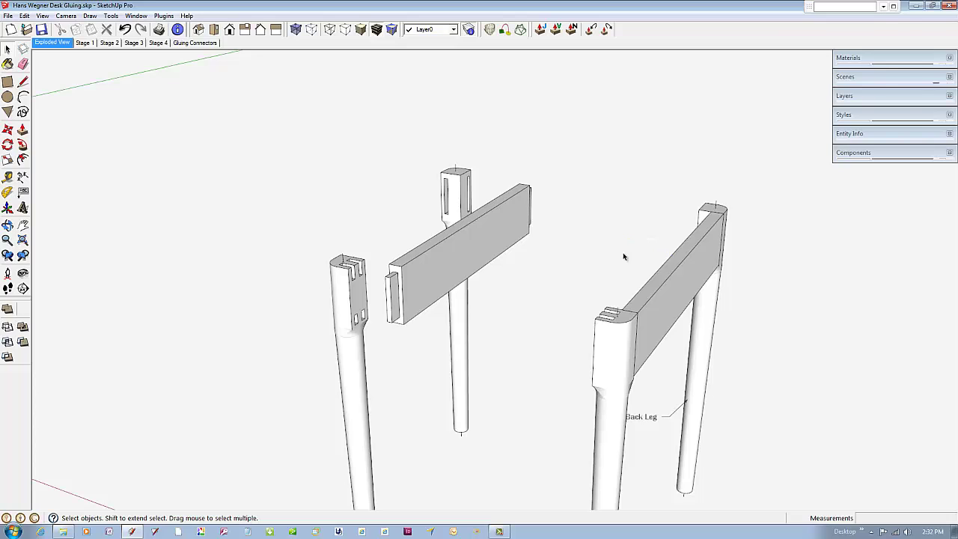
click(644, 423)
key(Delete)
Step: Seat the apron rail's corner onto the left Front Leg's top
scroll(343, 272, up, 5)
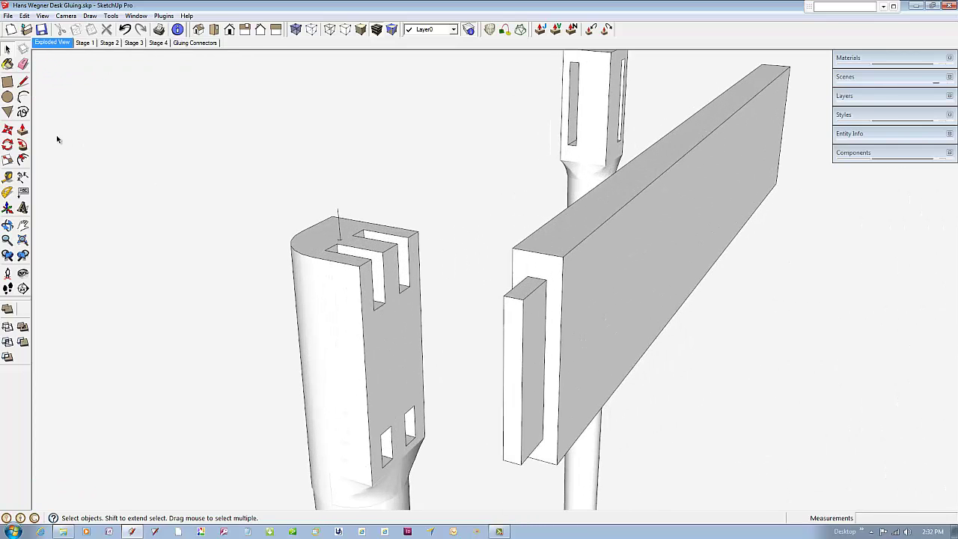
click(8, 129)
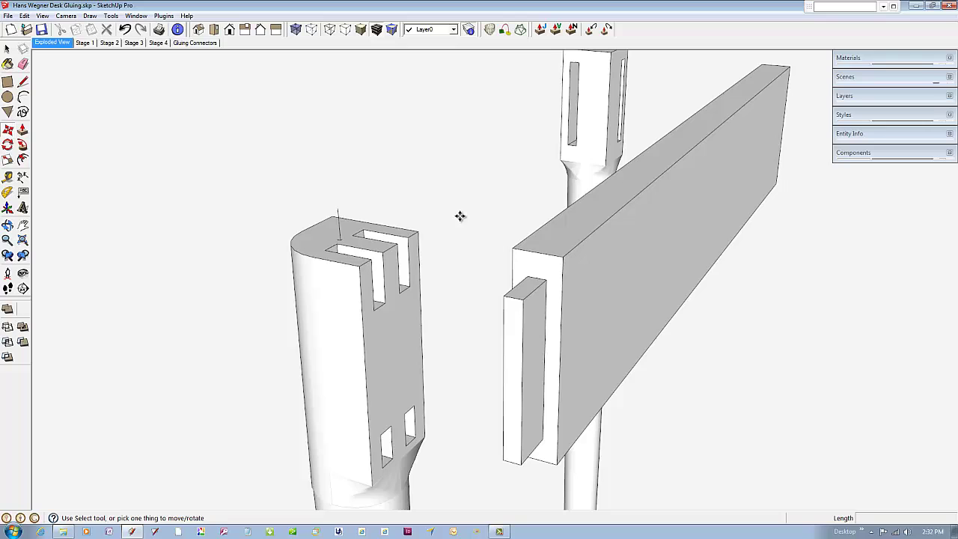
click(509, 245)
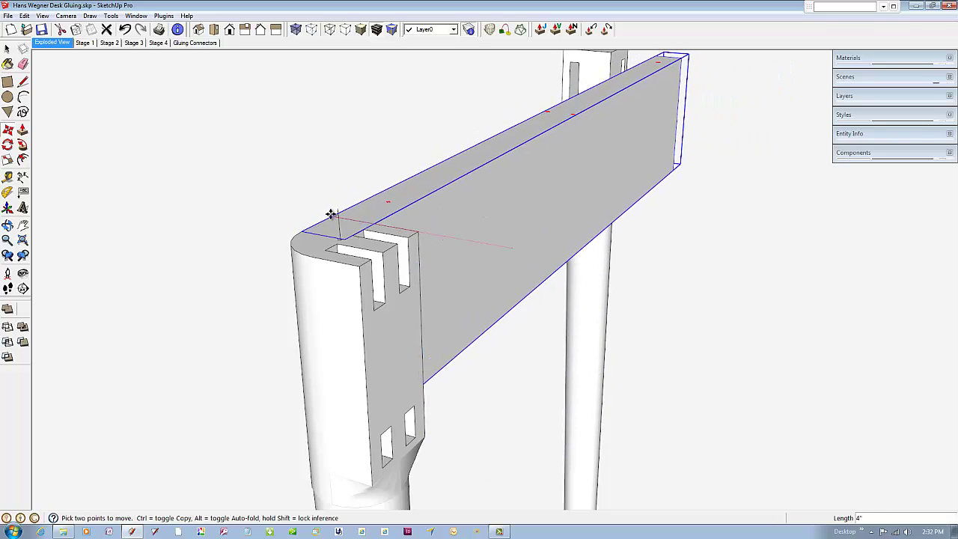
click(330, 215)
Step: Snap the other Front Leg's top corner to the rail's corner endpoint
scroll(344, 247, down, 3)
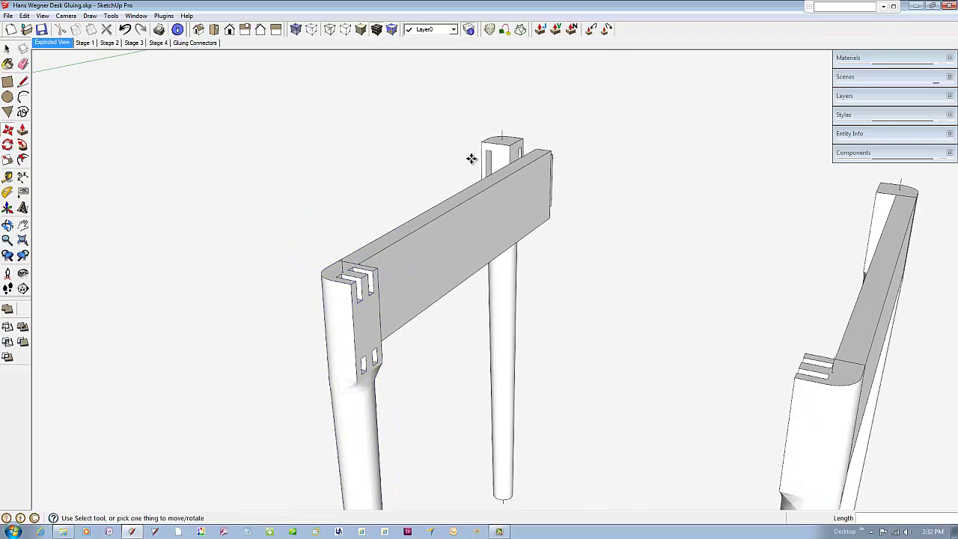
scroll(471, 157, up, 3)
scroll(483, 146, up, 4)
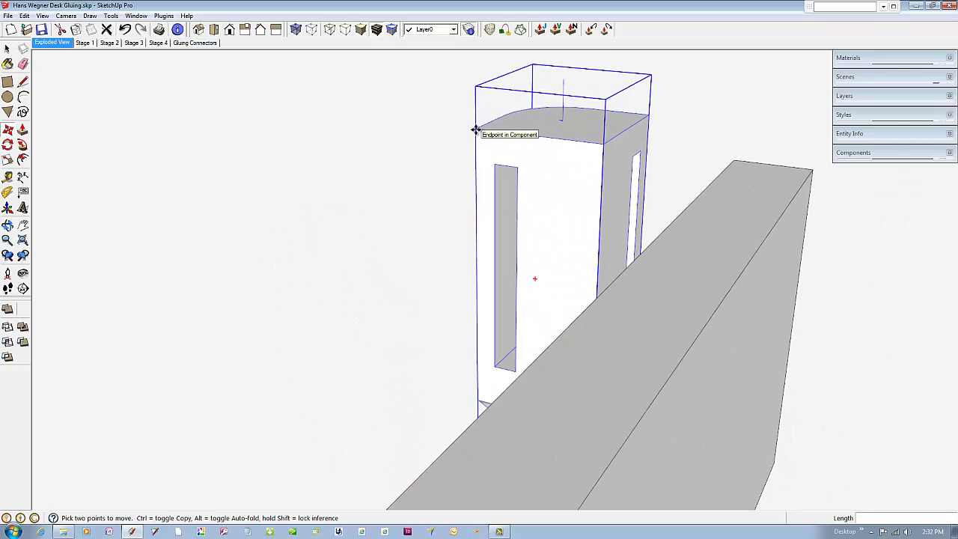
click(477, 130)
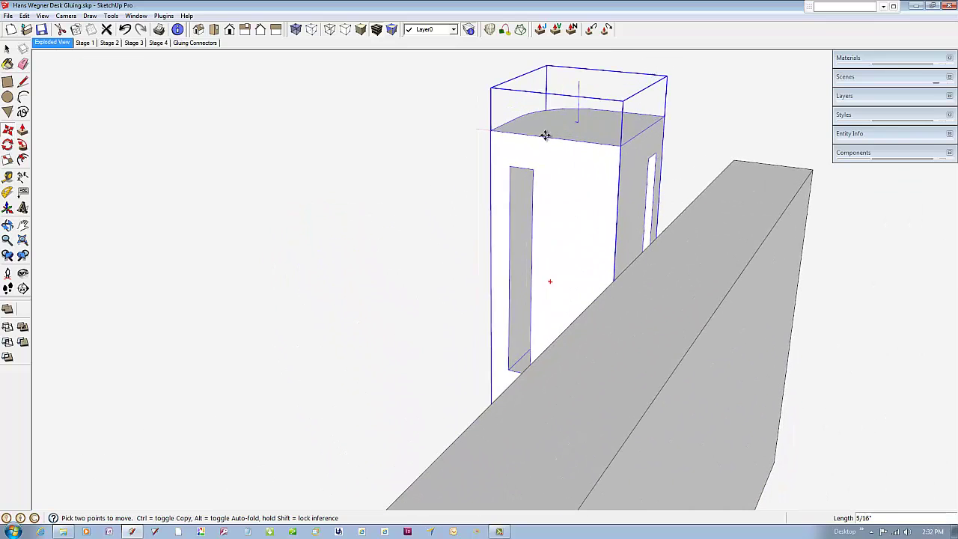
click(733, 159)
scroll(349, 259, down, 10)
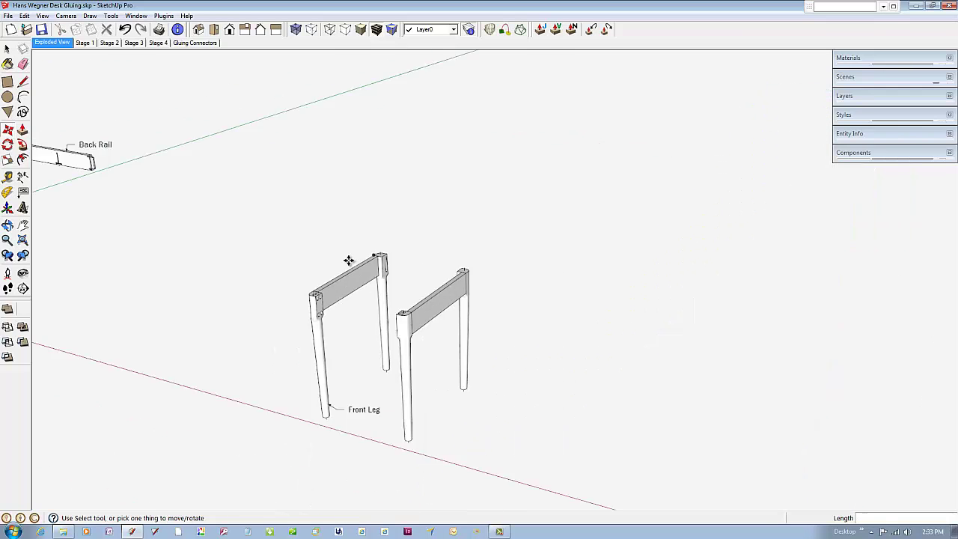
scroll(337, 281, up, 4)
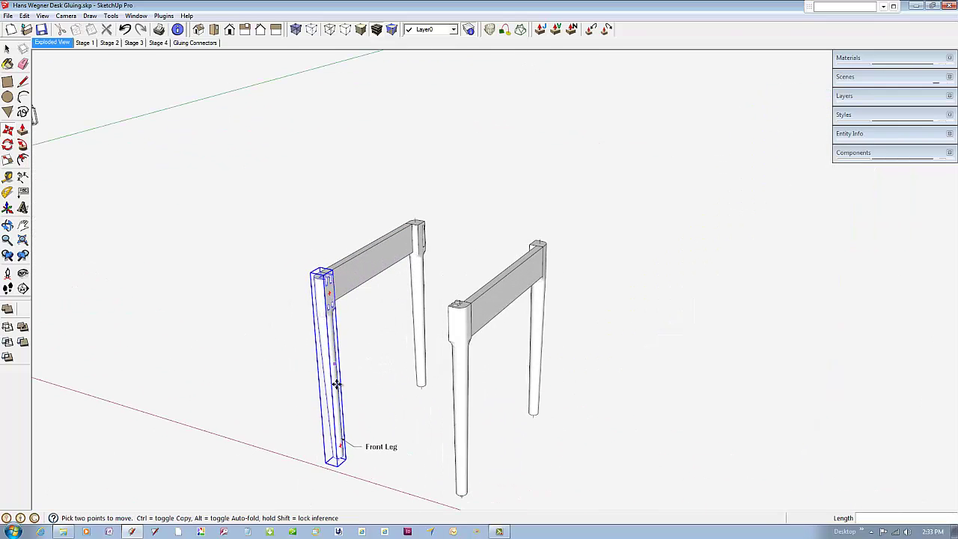
scroll(327, 411, up, 5)
scroll(331, 409, down, 4)
click(330, 408)
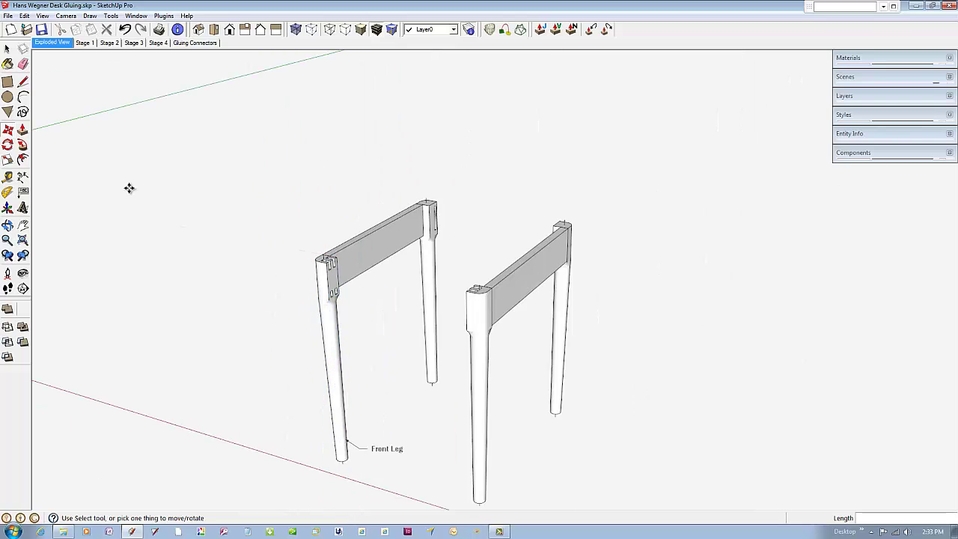
click(7, 49)
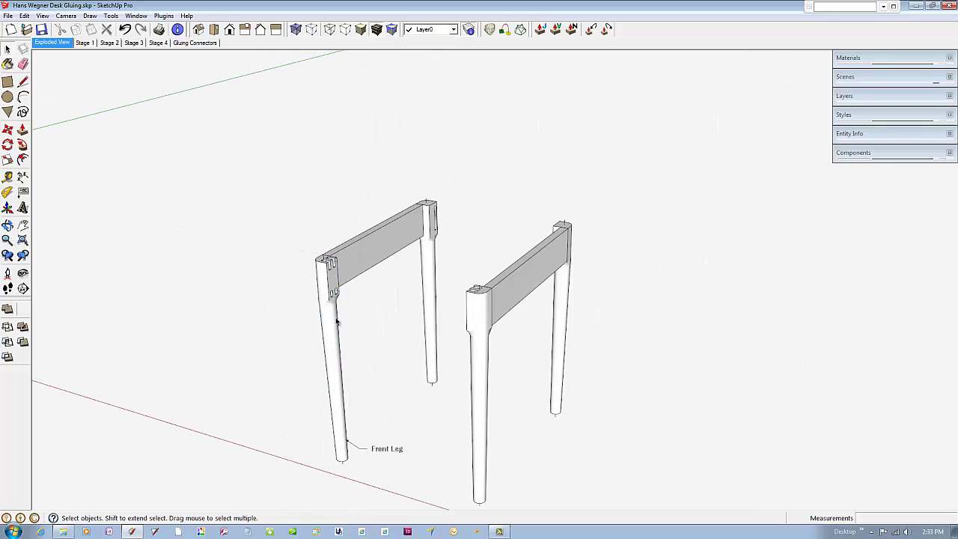
Step: Insert the in-model Gluing Connector Back component at the top of a left-frame leg
click(875, 154)
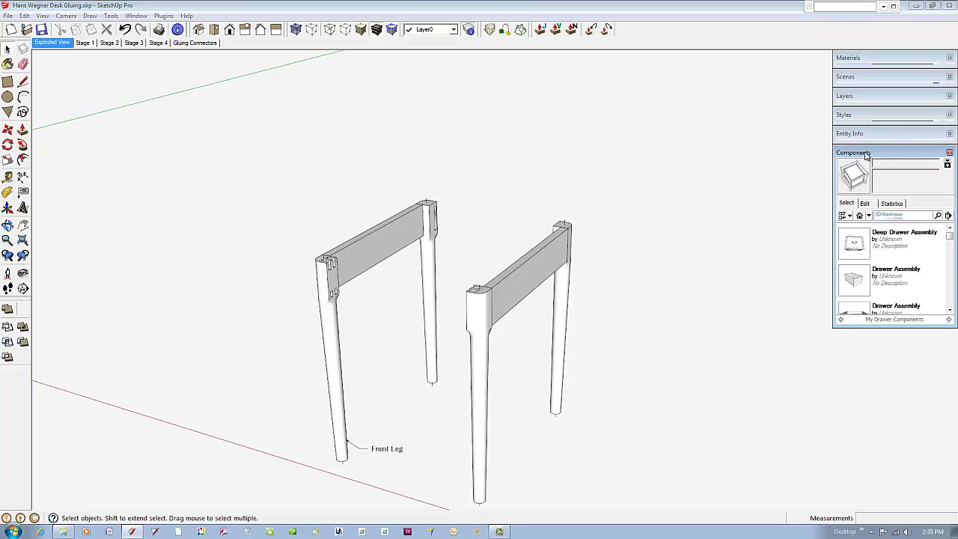
click(860, 215)
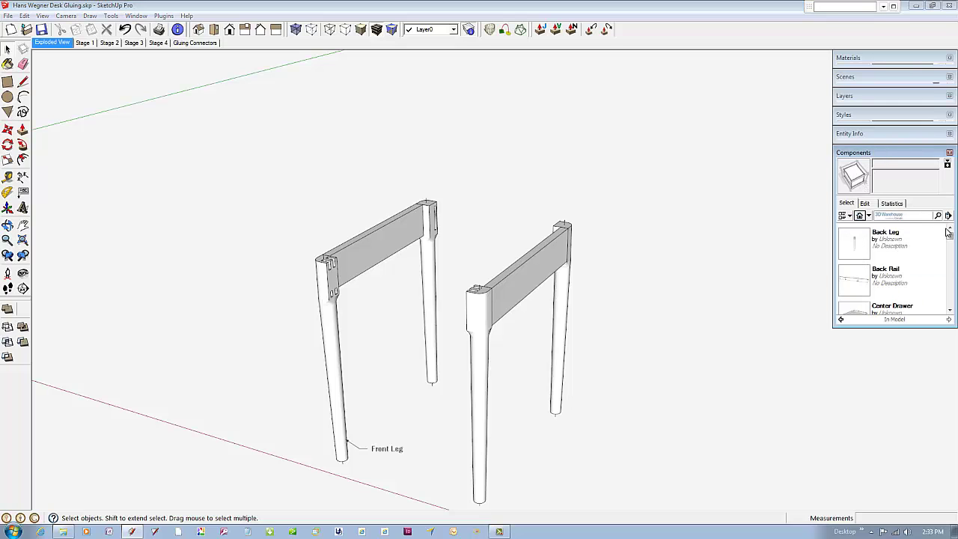
drag(950, 237, 946, 270)
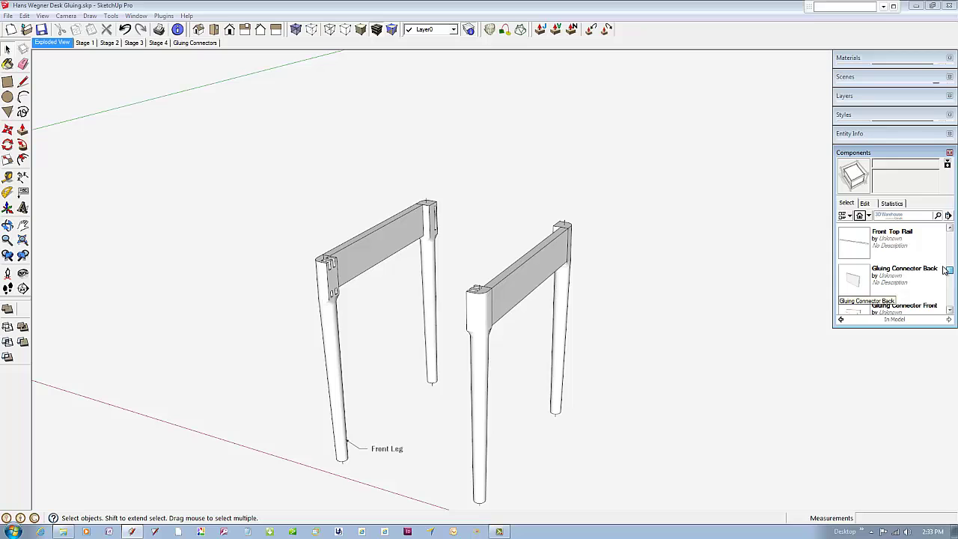
click(855, 282)
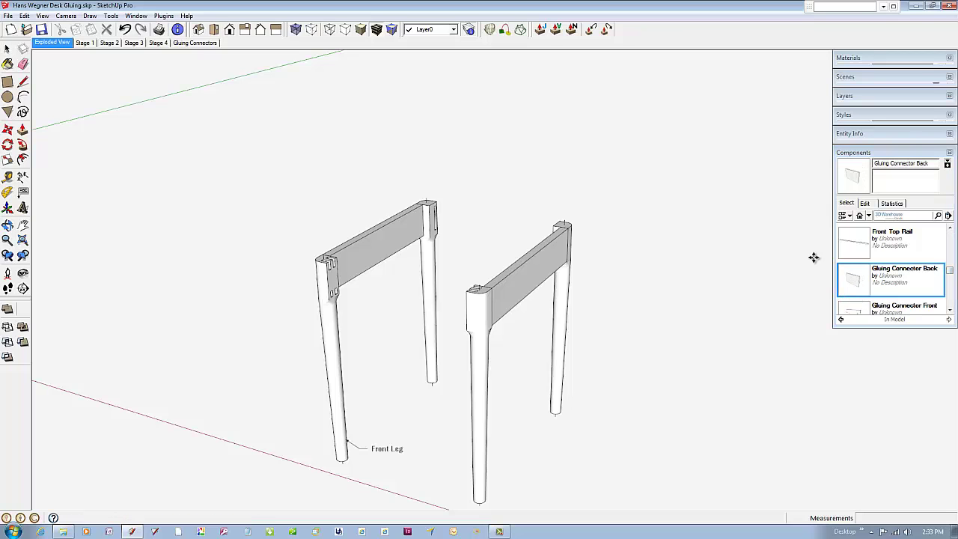
click(436, 216)
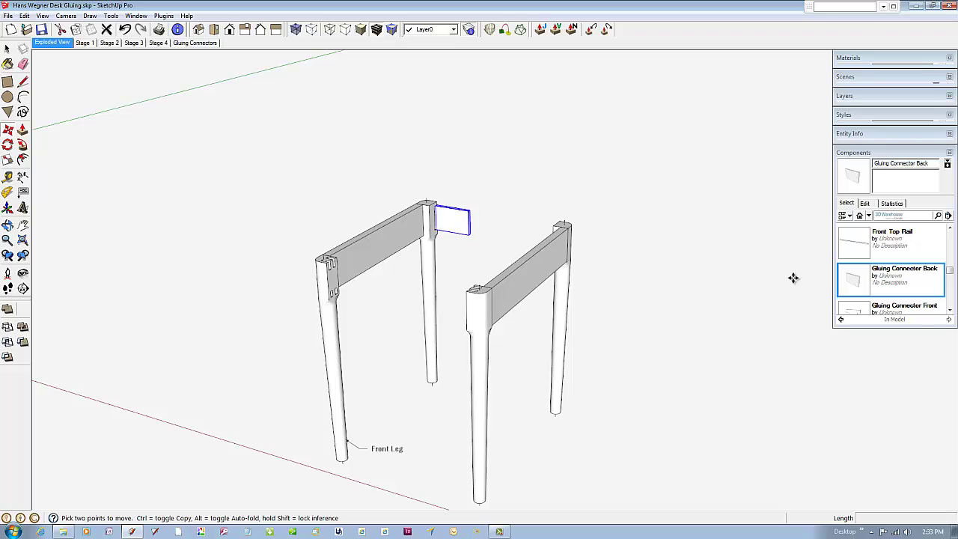
click(856, 310)
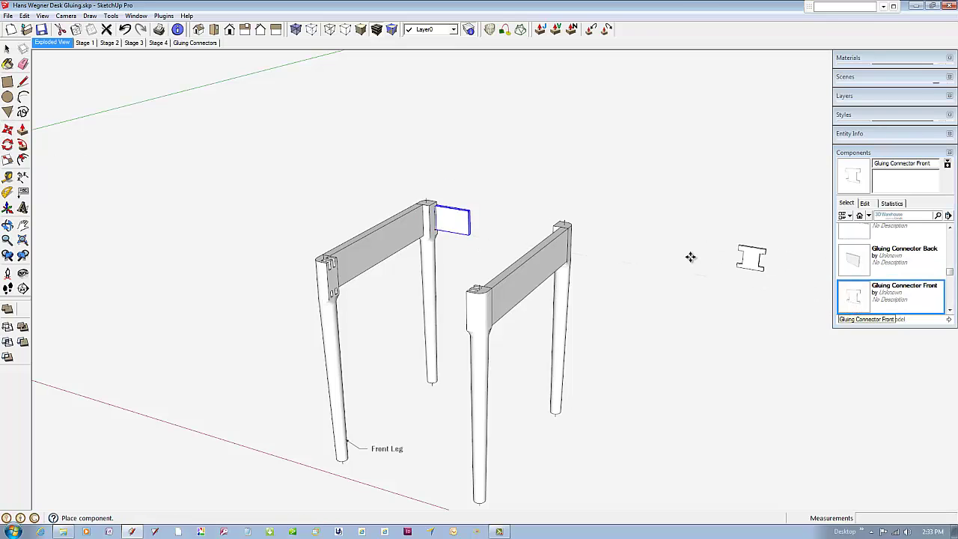
Step: Place the Gluing Connector Front by the front leg and snap it to the leg's corner
click(337, 294)
scroll(329, 268, up, 5)
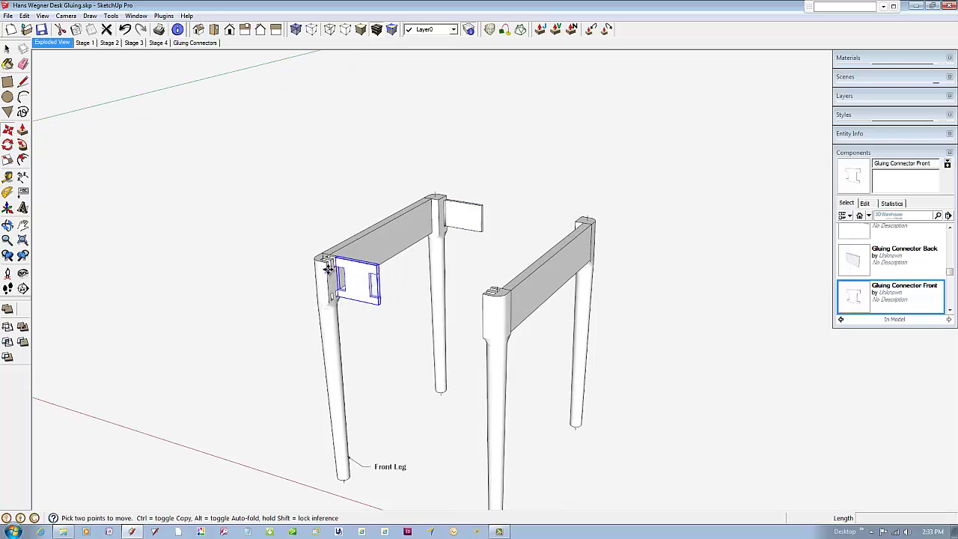
scroll(330, 268, up, 8)
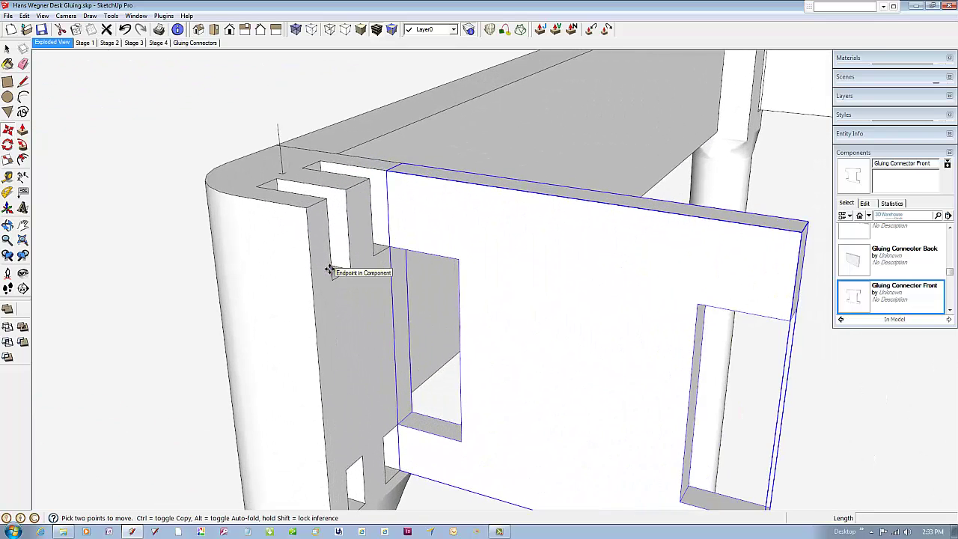
middle_drag(332, 272, 359, 296)
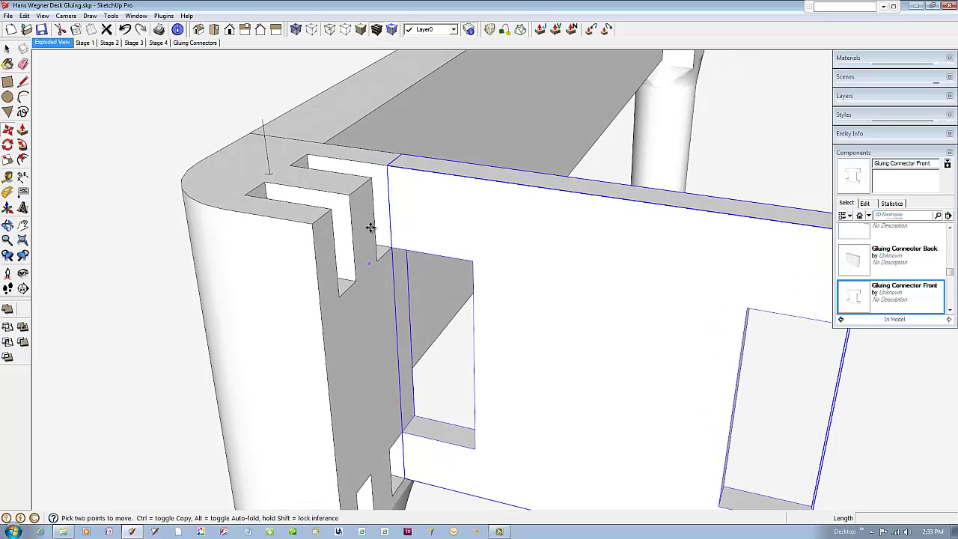
click(404, 155)
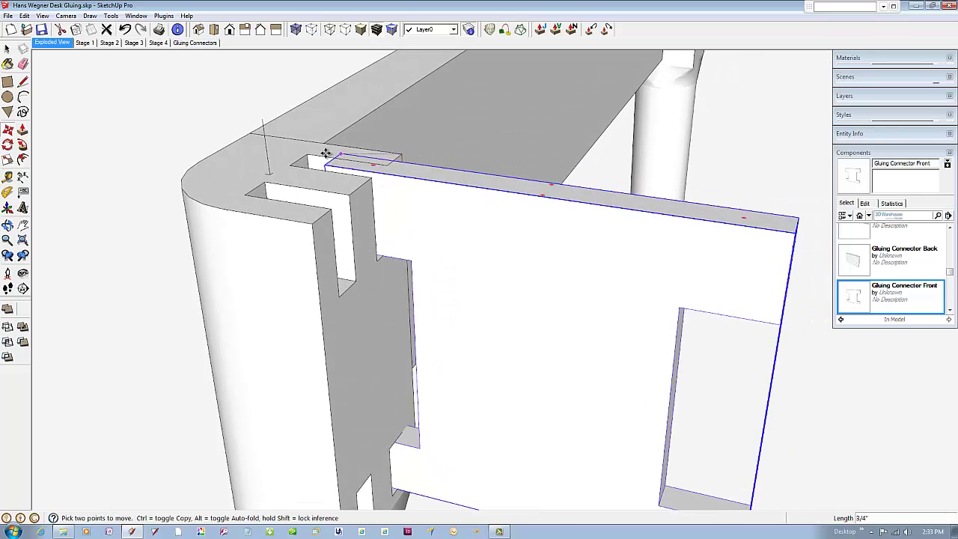
click(271, 187)
scroll(280, 228, down, 3)
scroll(280, 229, down, 4)
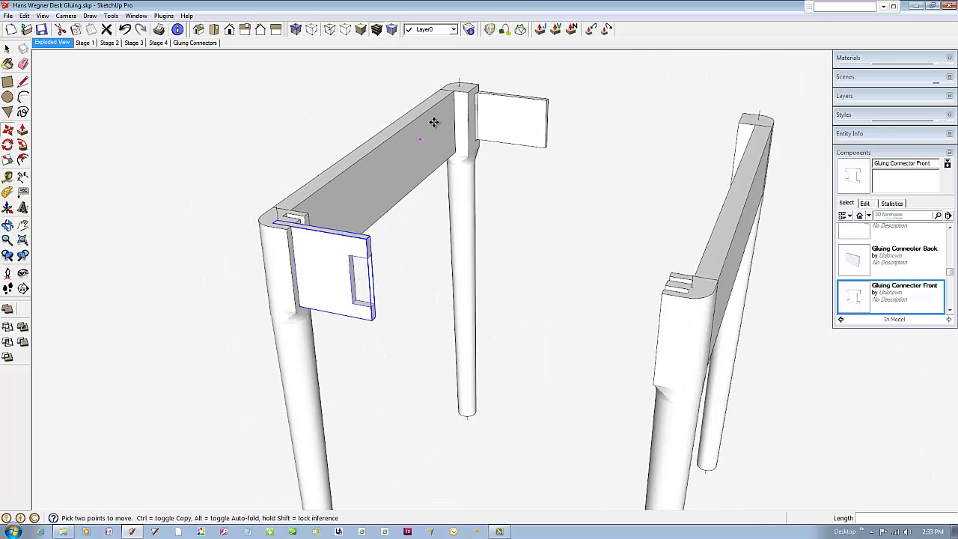
scroll(478, 91, up, 6)
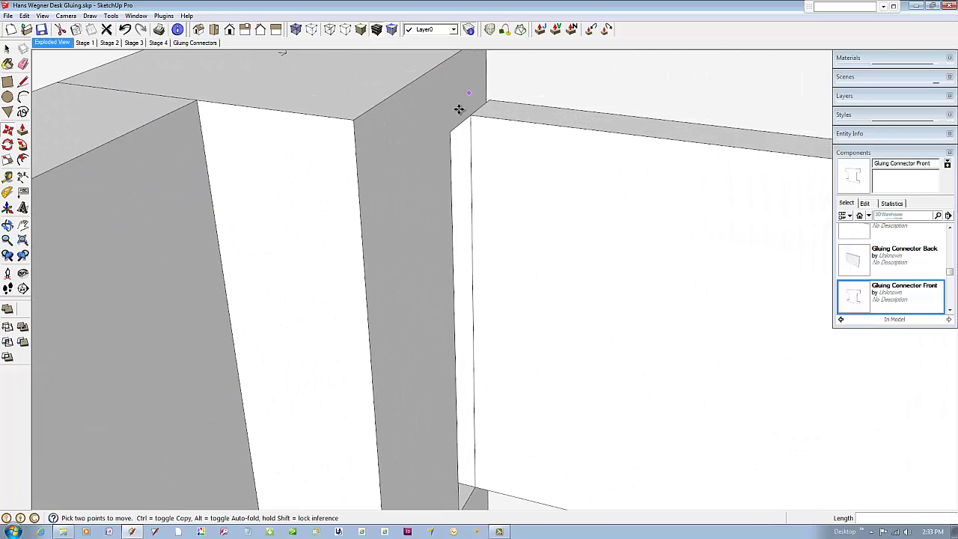
Step: Move the connector panel down against the leg's edge
click(9, 49)
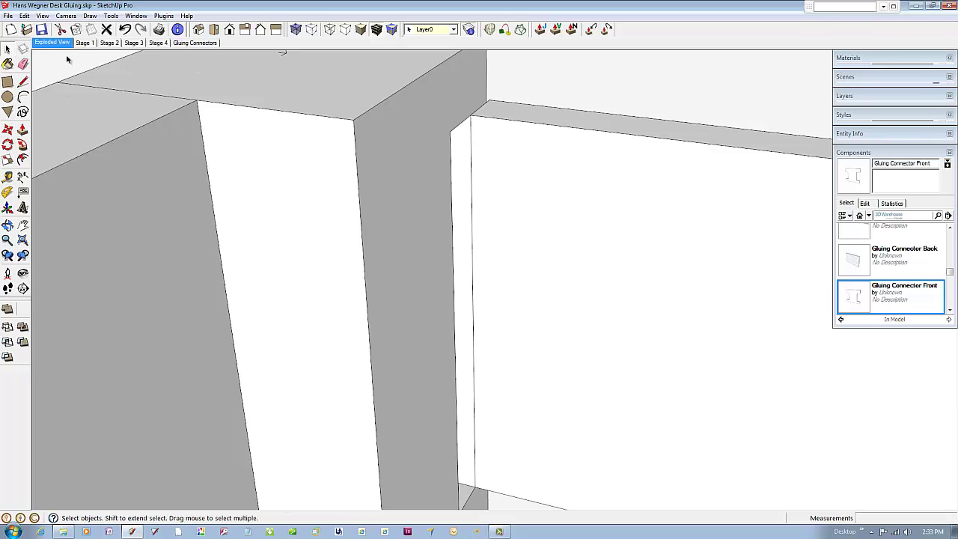
click(8, 130)
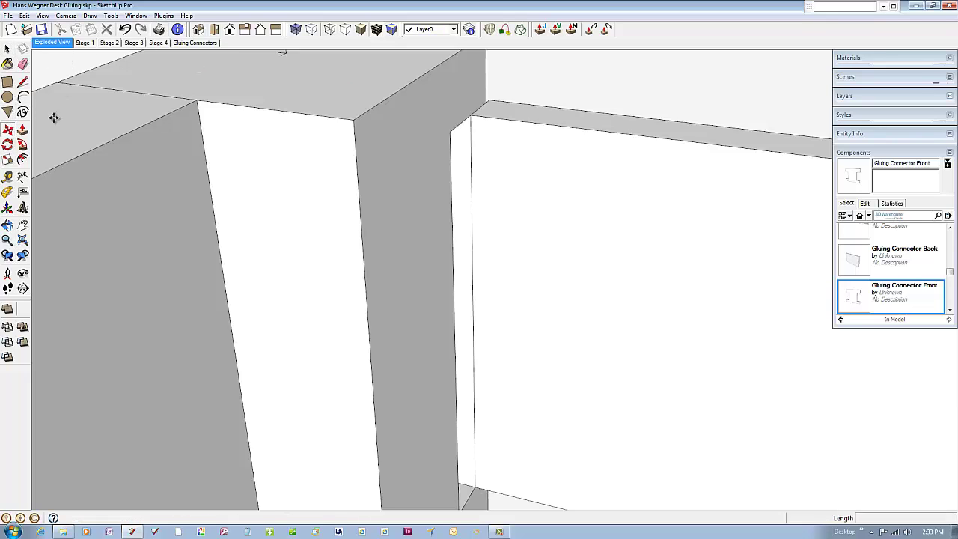
click(472, 120)
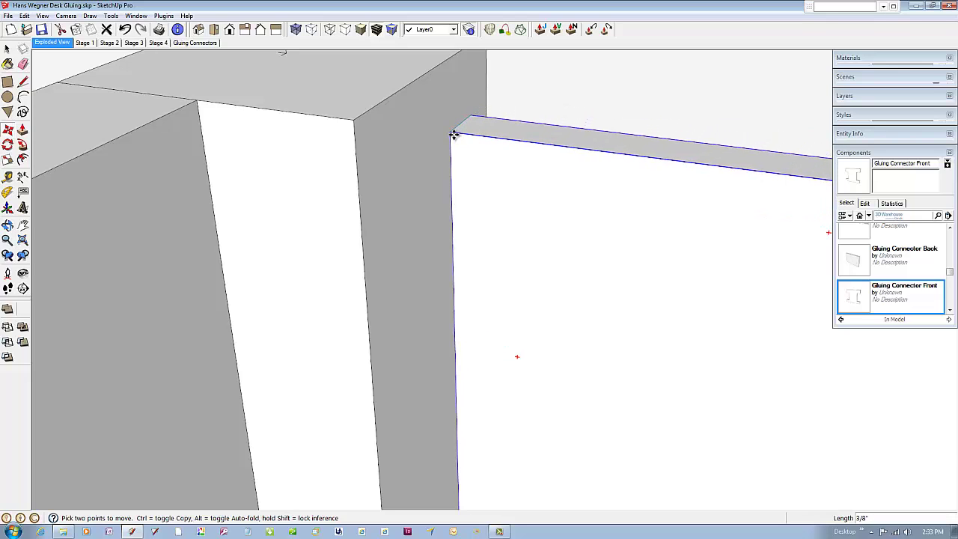
click(451, 135)
middle_drag(347, 211, 349, 210)
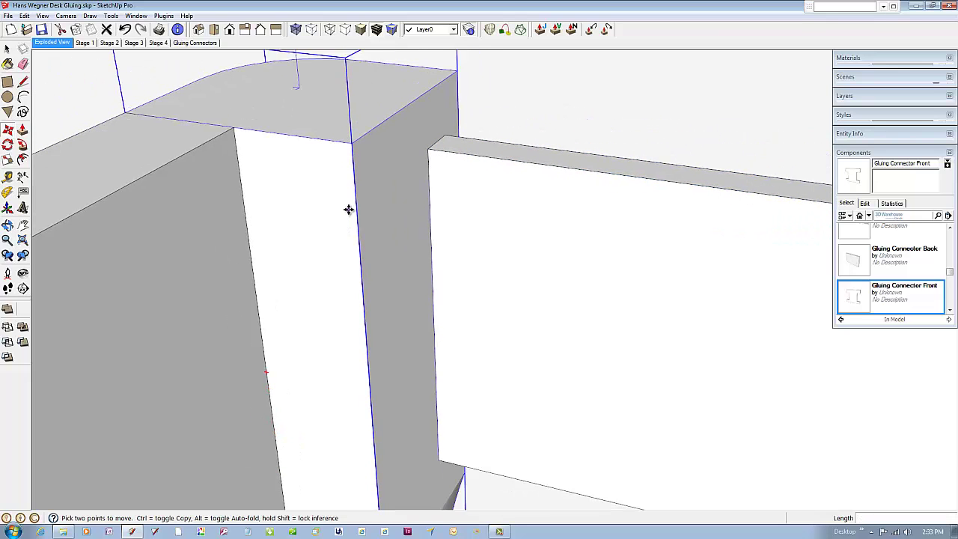
Step: With X-ray on, seat the connector panel at the leg's top, then return to solid view
click(296, 31)
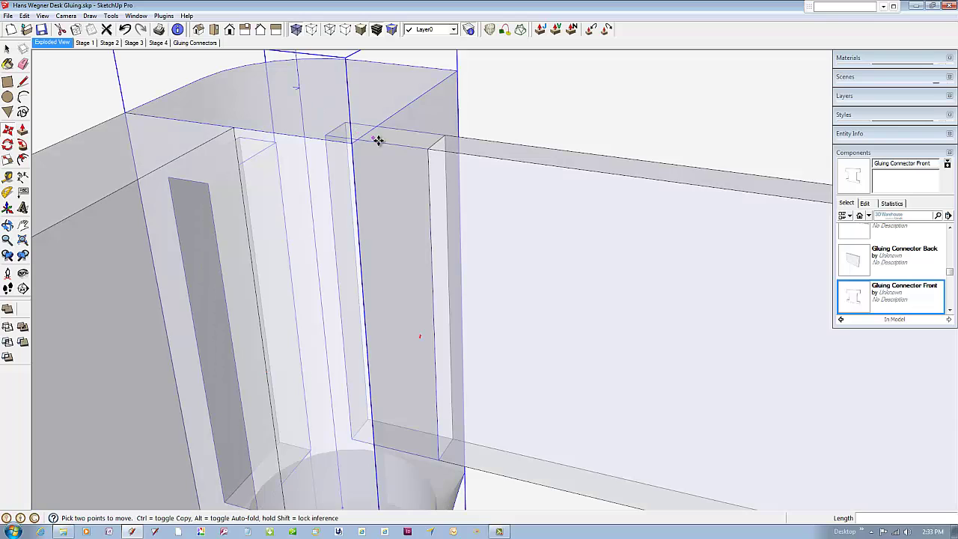
click(430, 150)
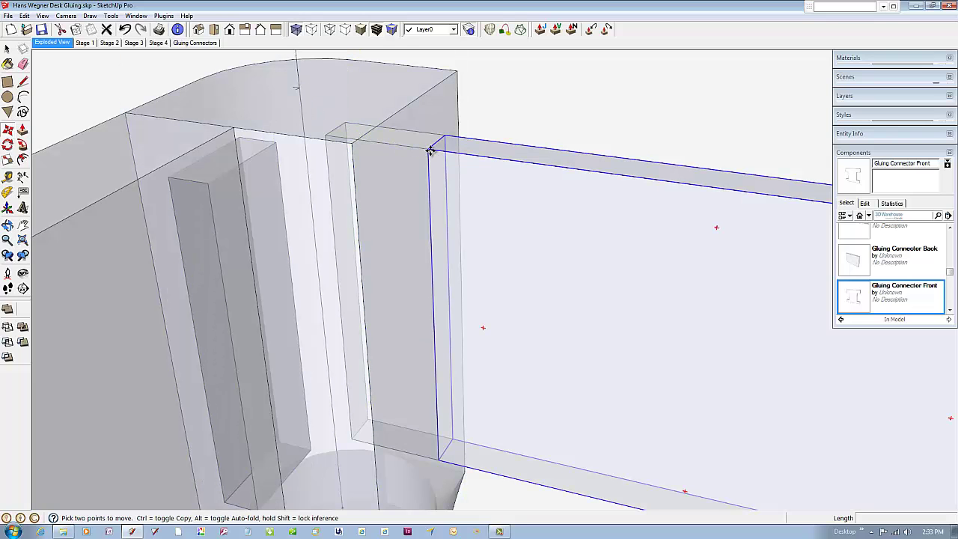
click(327, 132)
middle_drag(327, 133, 398, 161)
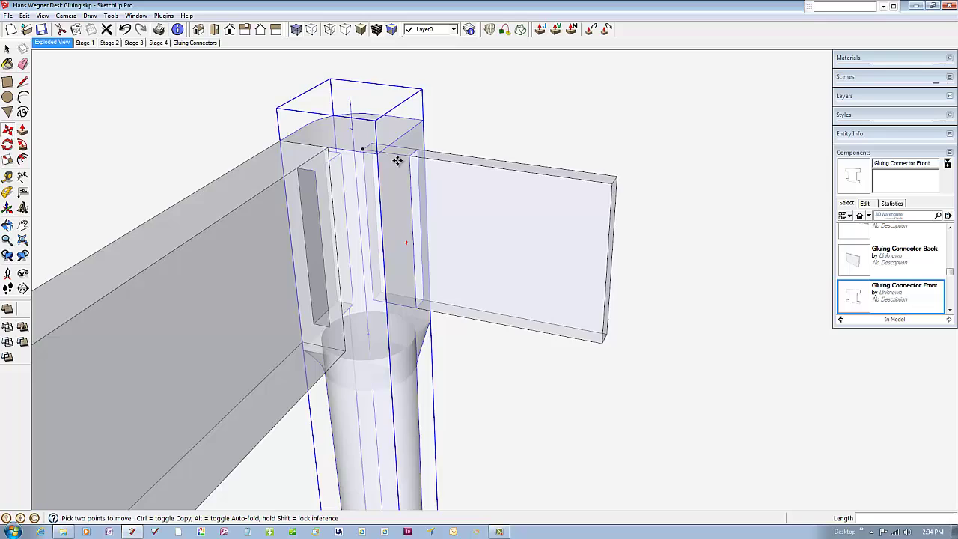
scroll(314, 135, down, 3)
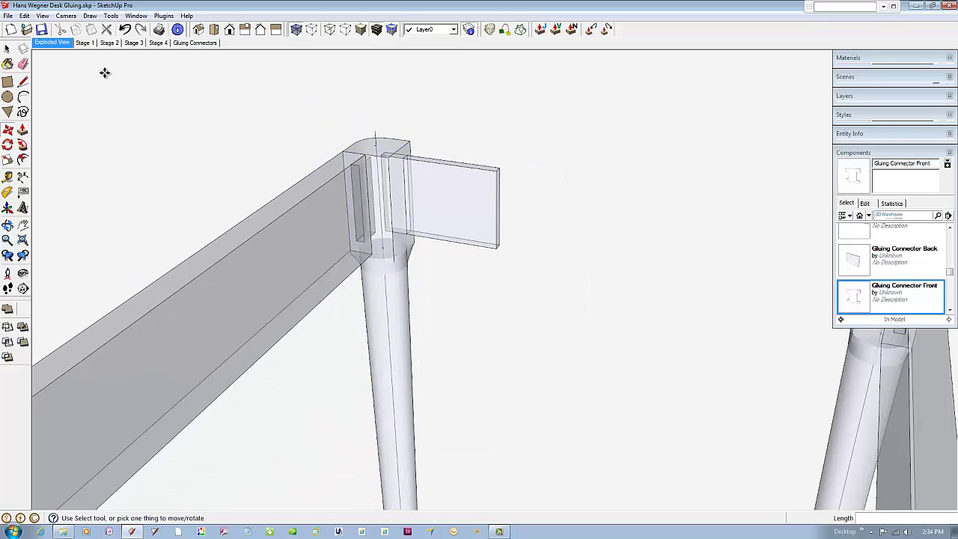
click(296, 29)
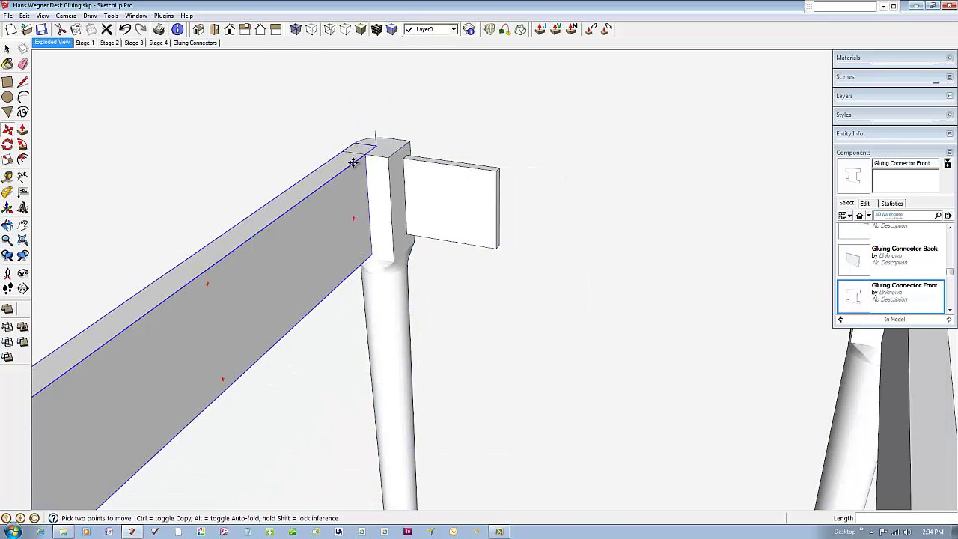
scroll(358, 156, down, 3)
middle_drag(289, 207, 505, 209)
Step: Group the right frame's top rail and two legs into one frame
key(m)
scroll(322, 216, down, 1)
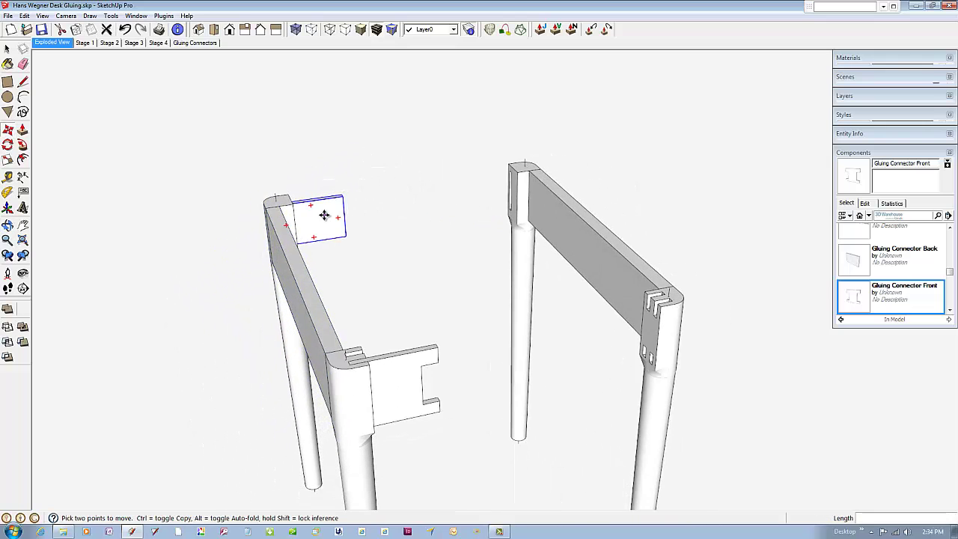
click(7, 50)
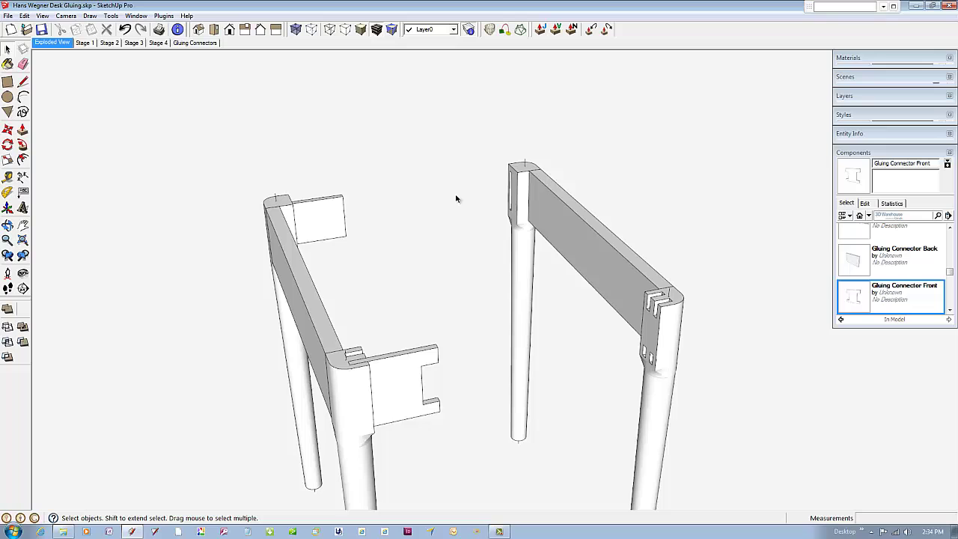
click(508, 202)
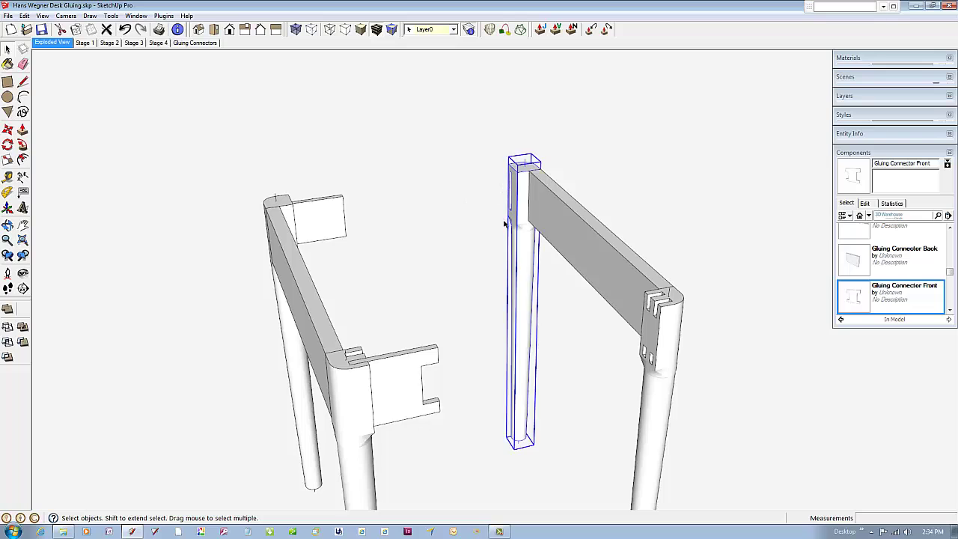
shift+click(567, 230)
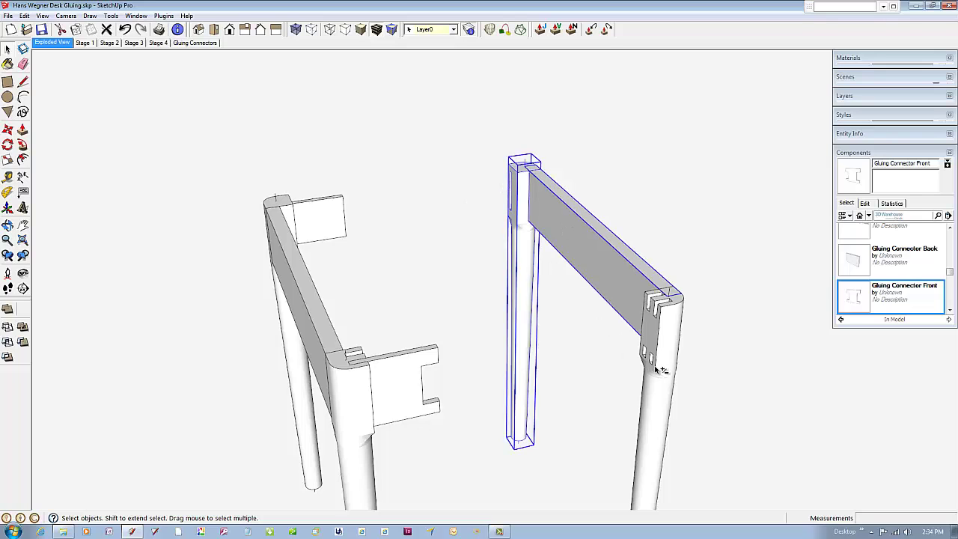
shift+click(656, 367)
right_click(638, 283)
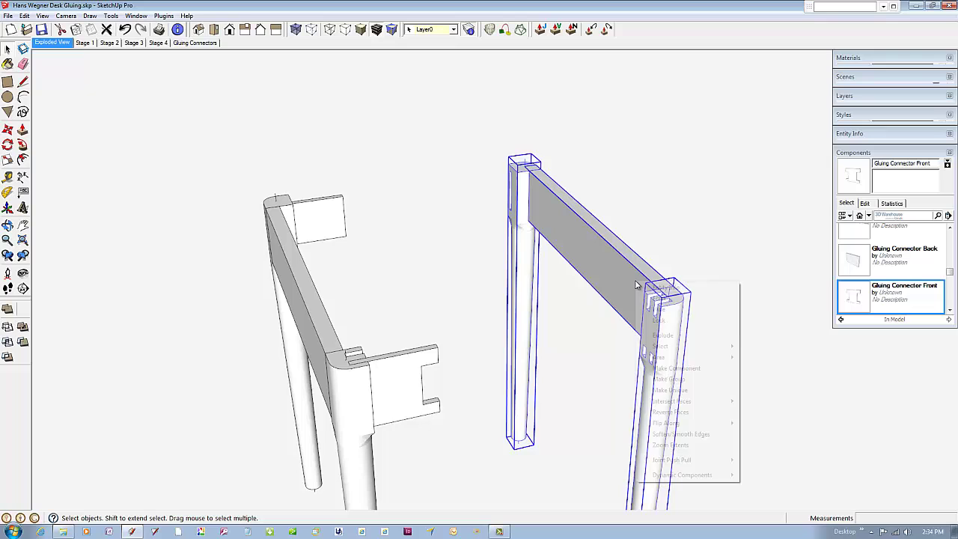
click(662, 380)
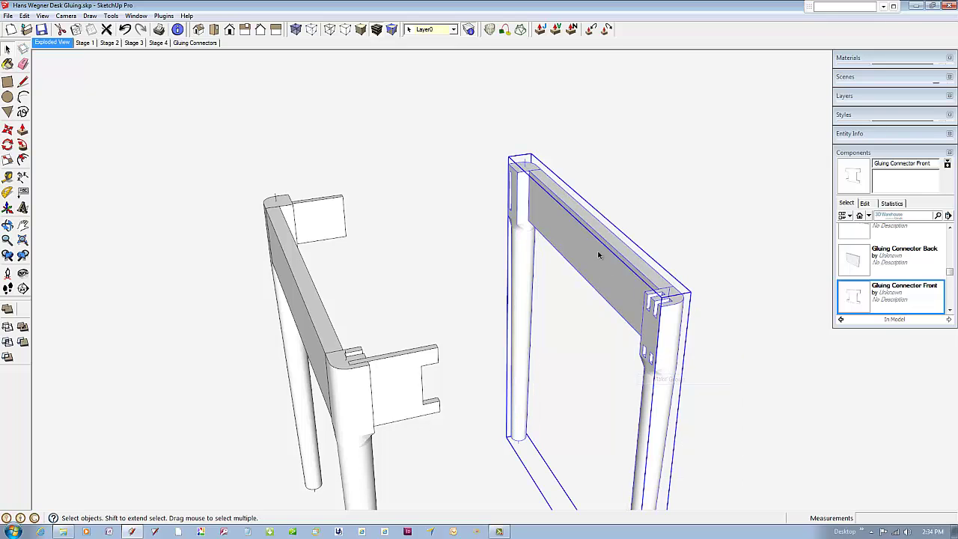
scroll(522, 170, up, 5)
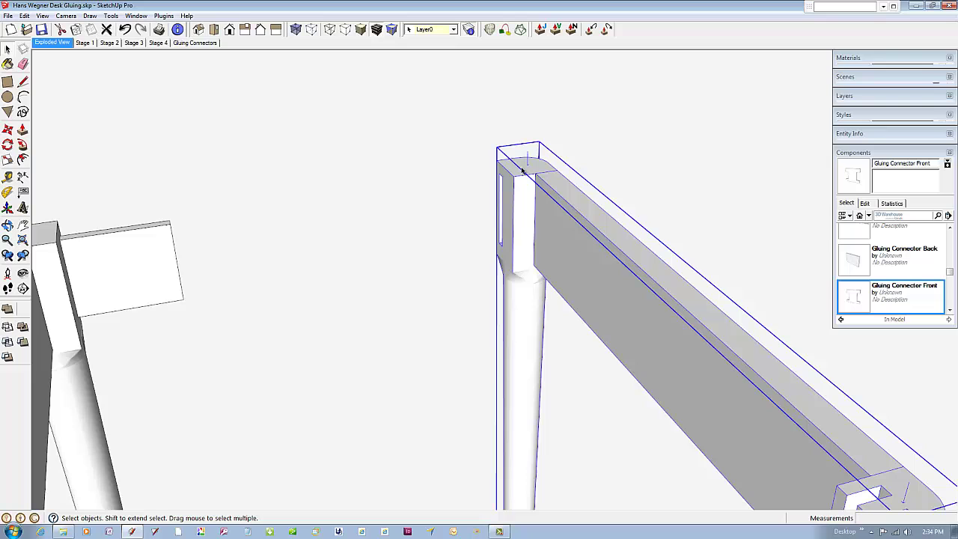
scroll(474, 177, down, 5)
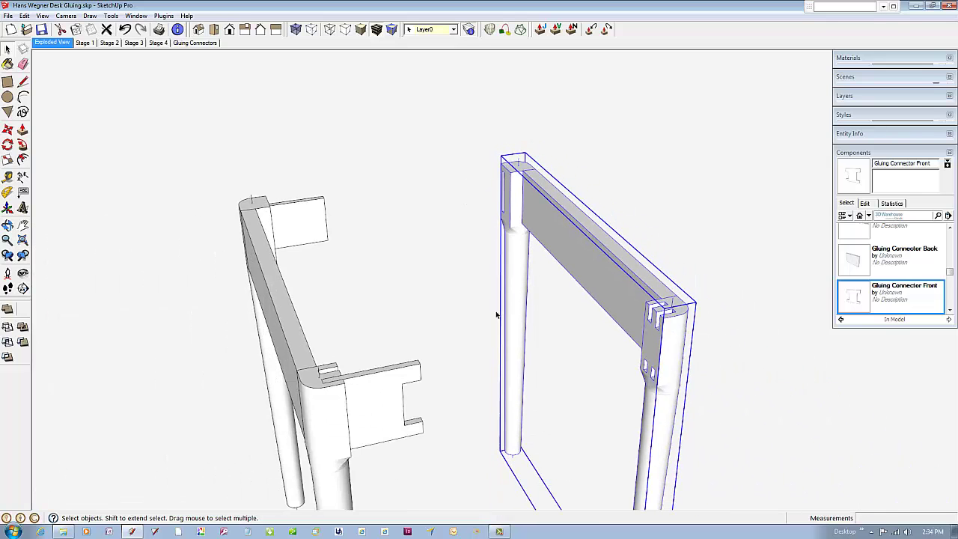
Step: Move the grouped frame by its corner against the left leg assembly
click(9, 130)
click(7, 48)
click(127, 120)
click(8, 131)
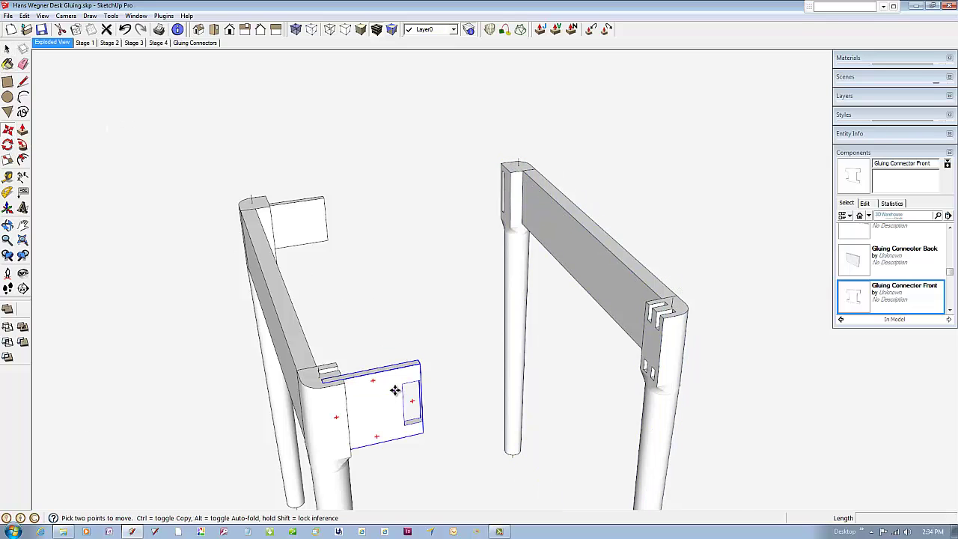
scroll(401, 390, up, 2)
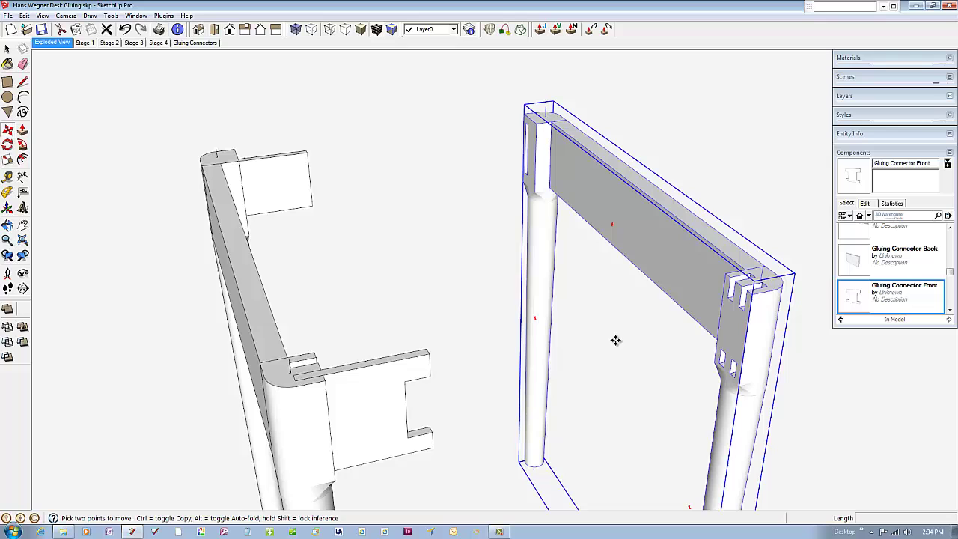
click(768, 286)
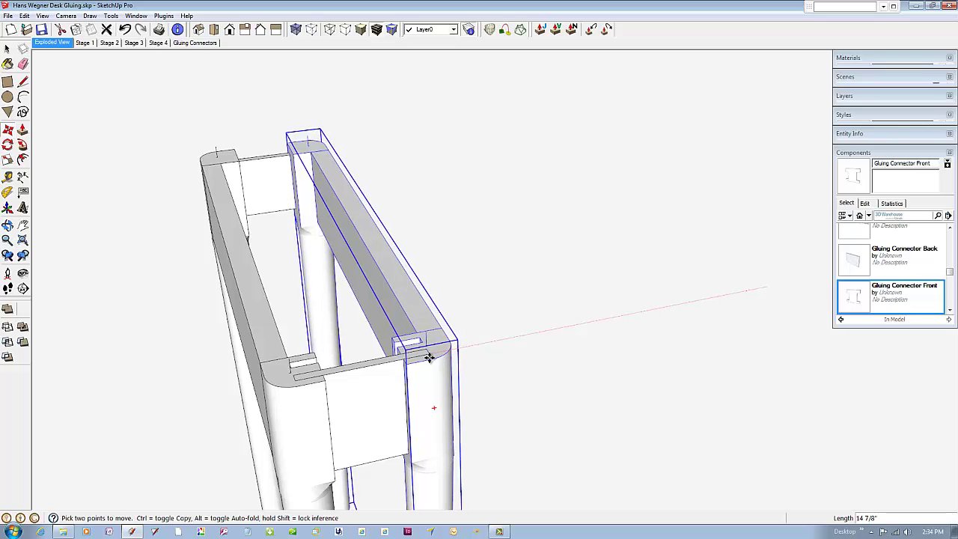
click(430, 353)
middle_drag(427, 367, 252, 367)
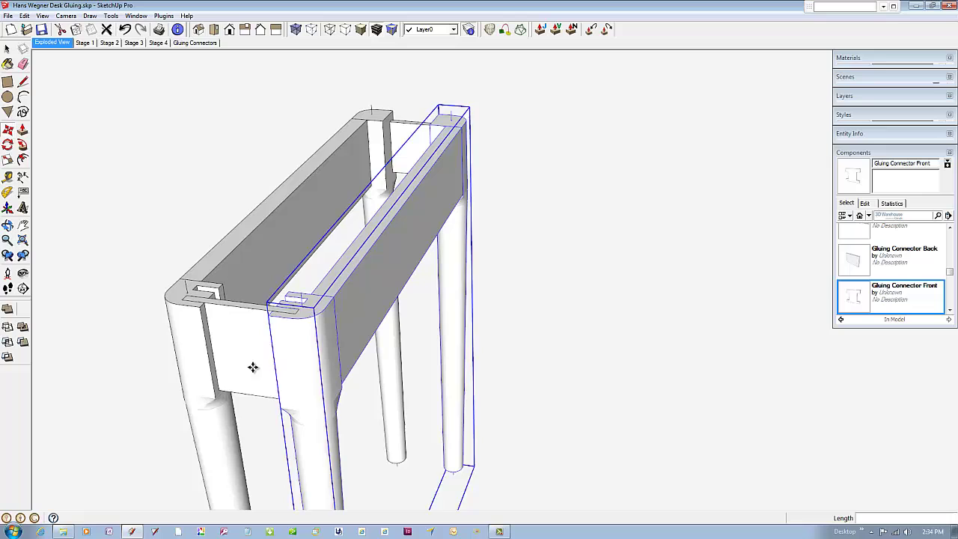
Step: Group the left front leg, back rail and back-left leg, and delete the Front Leg label
click(7, 49)
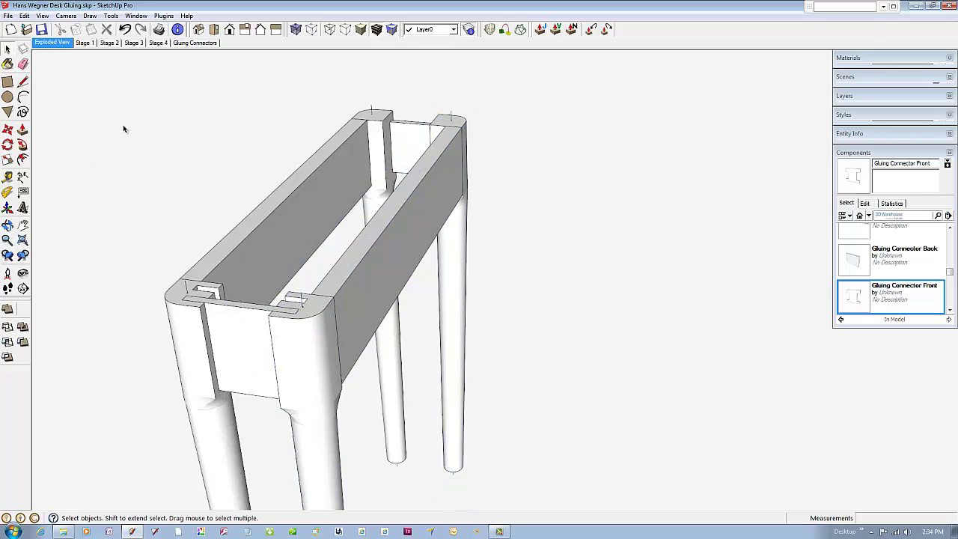
click(180, 339)
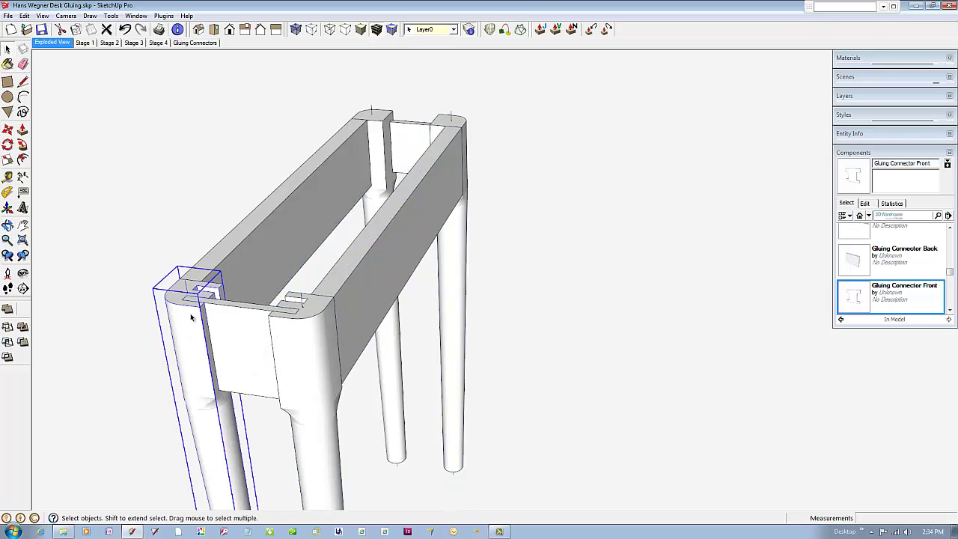
shift+click(268, 225)
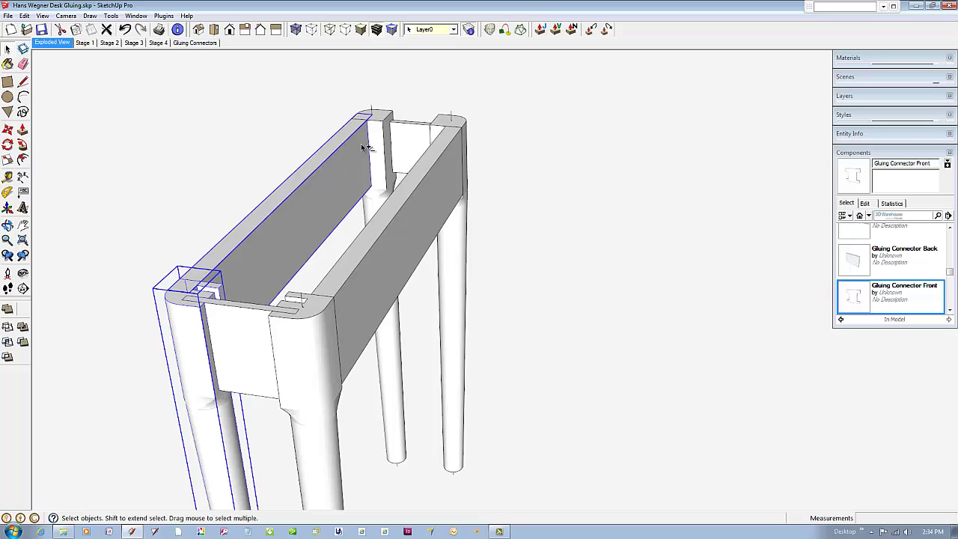
shift+click(379, 134)
right_click(352, 153)
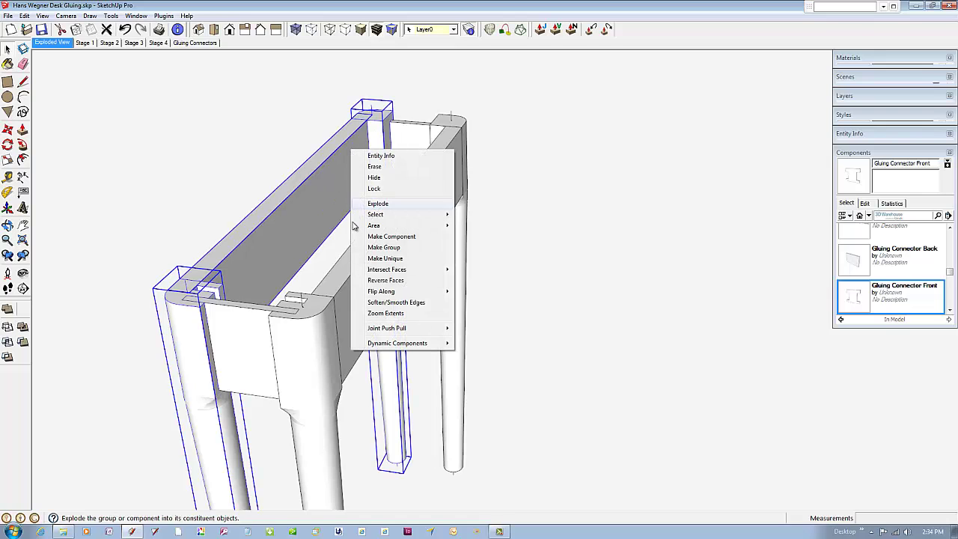
click(376, 253)
middle_drag(377, 253, 429, 173)
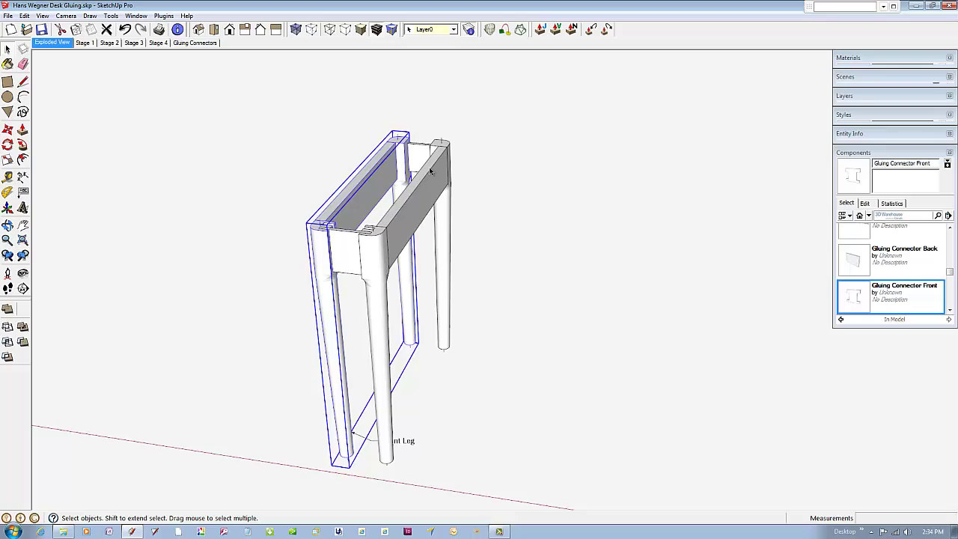
scroll(429, 167, down, 2)
click(416, 397)
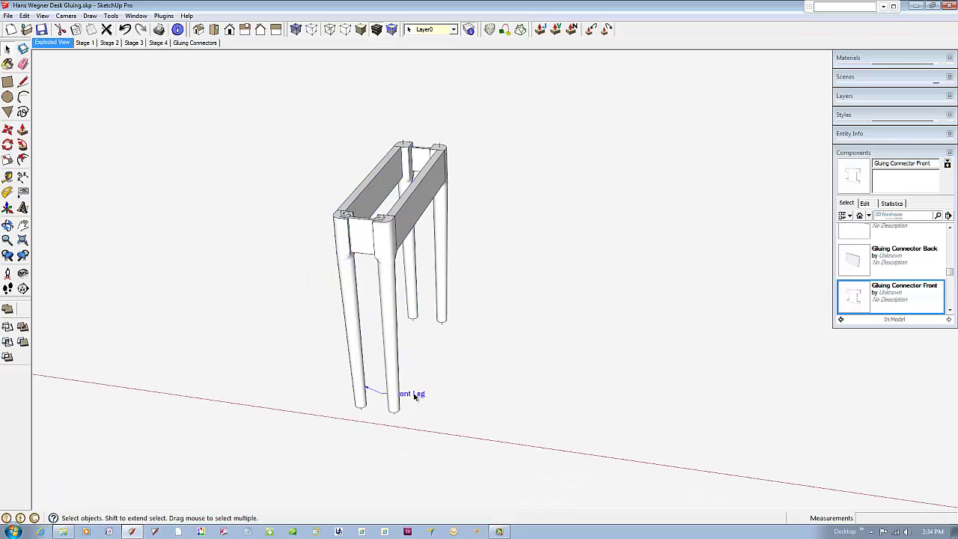
key(Delete)
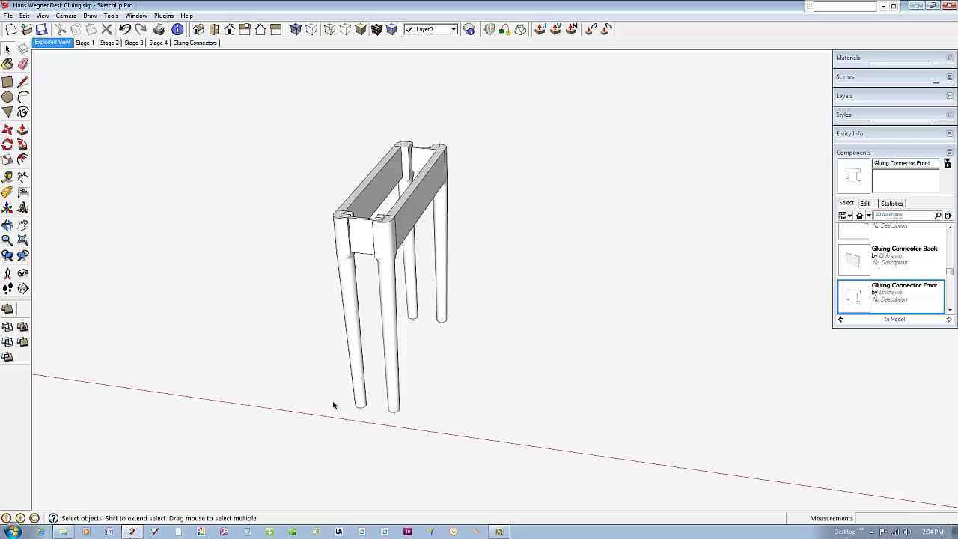
scroll(329, 337, down, 4)
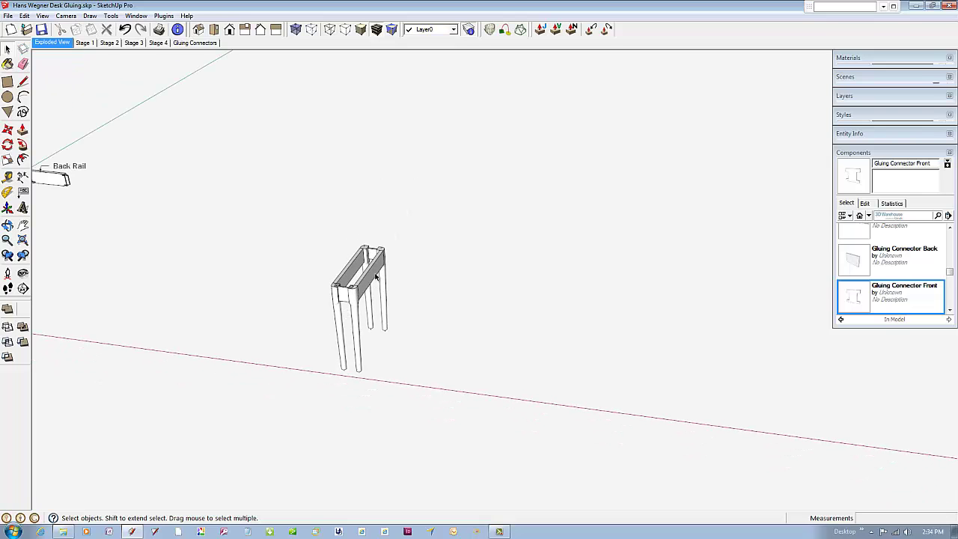
Step: Select the Back Rail, front rails, both Drawer Dividers and a drawer runner
scroll(377, 276, down, 2)
scroll(377, 276, down, 3)
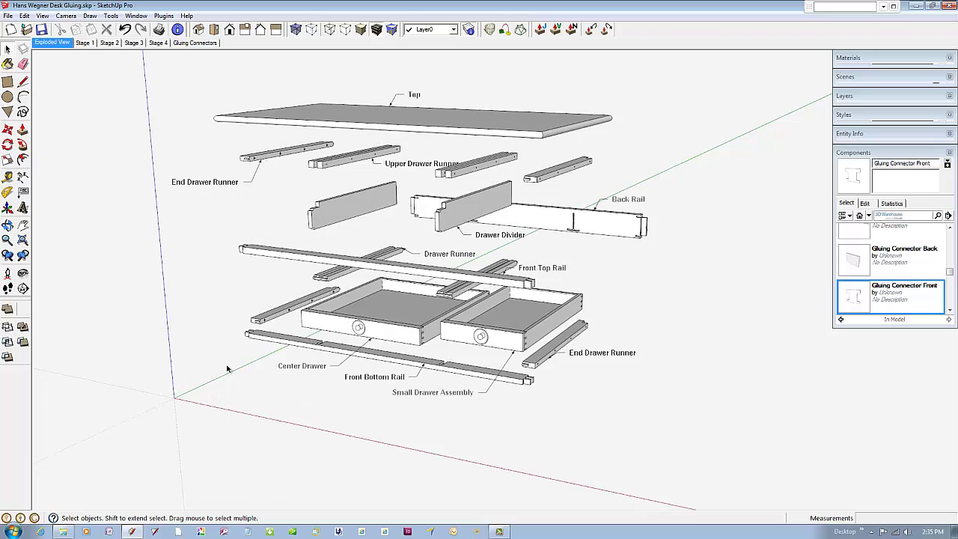
scroll(254, 337, down, 2)
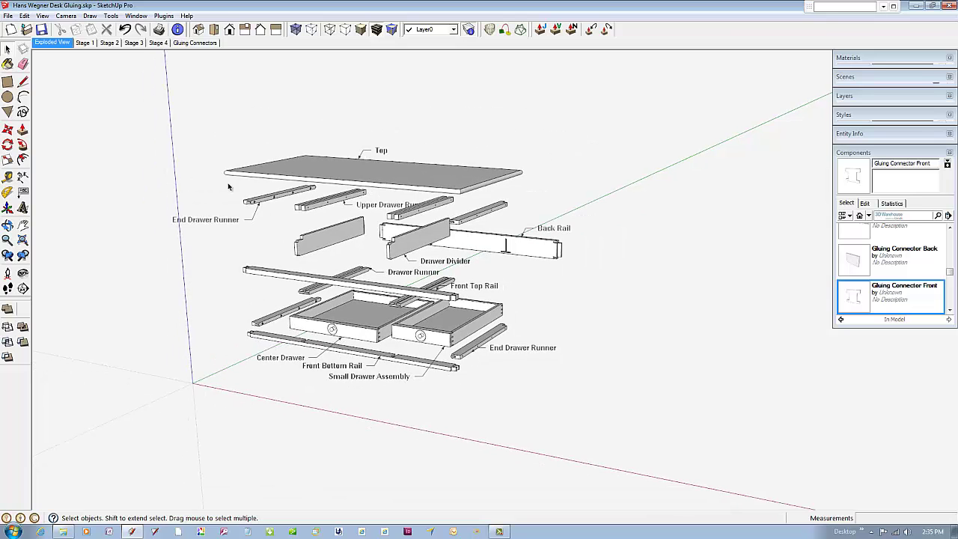
click(8, 130)
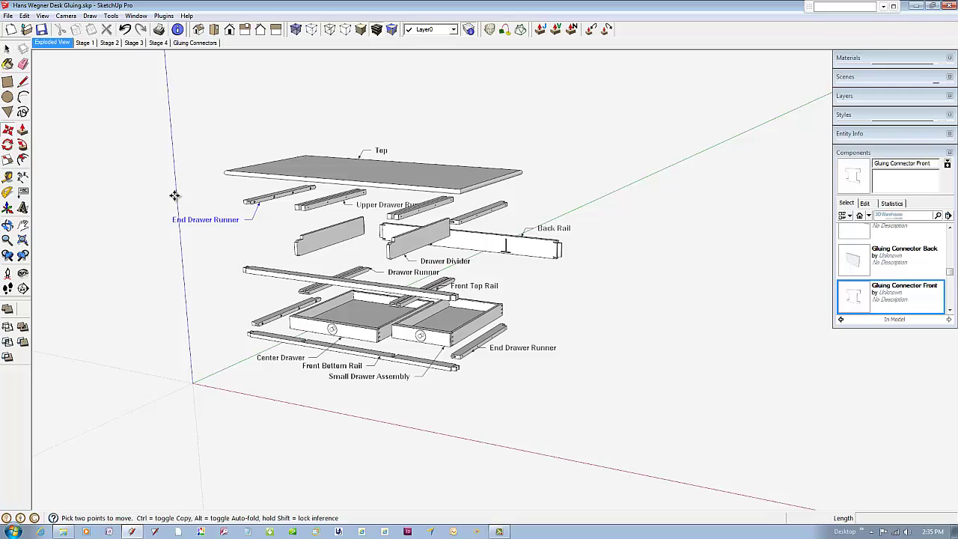
click(8, 48)
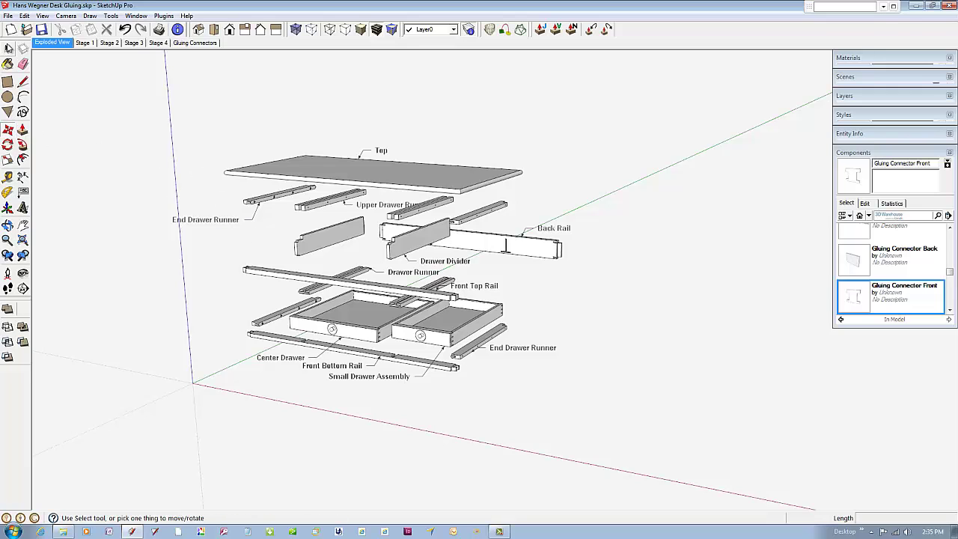
click(383, 230)
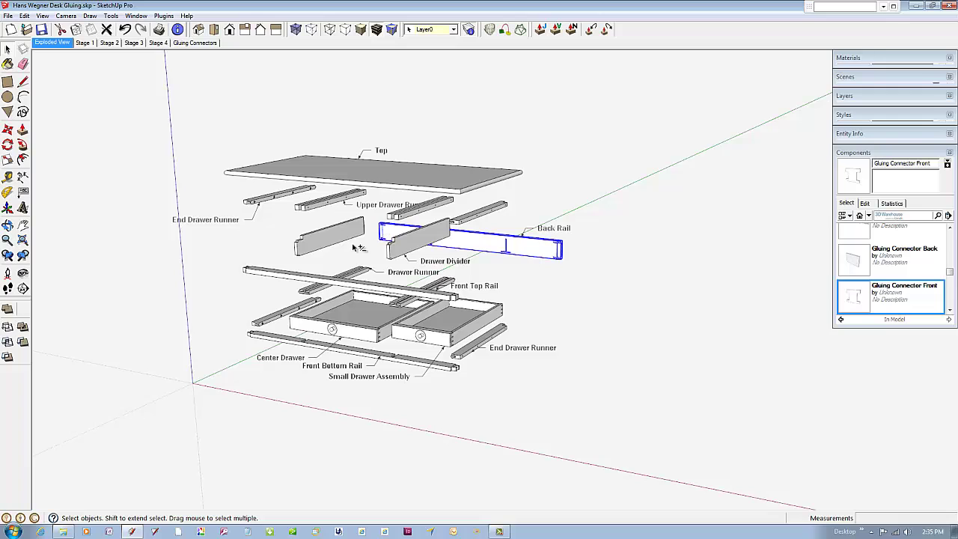
shift+click(270, 274)
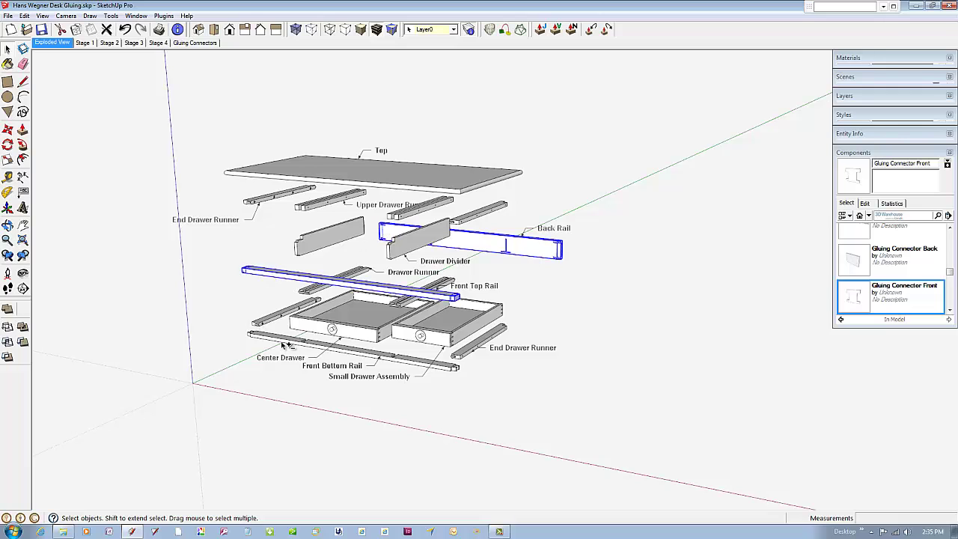
shift+click(282, 340)
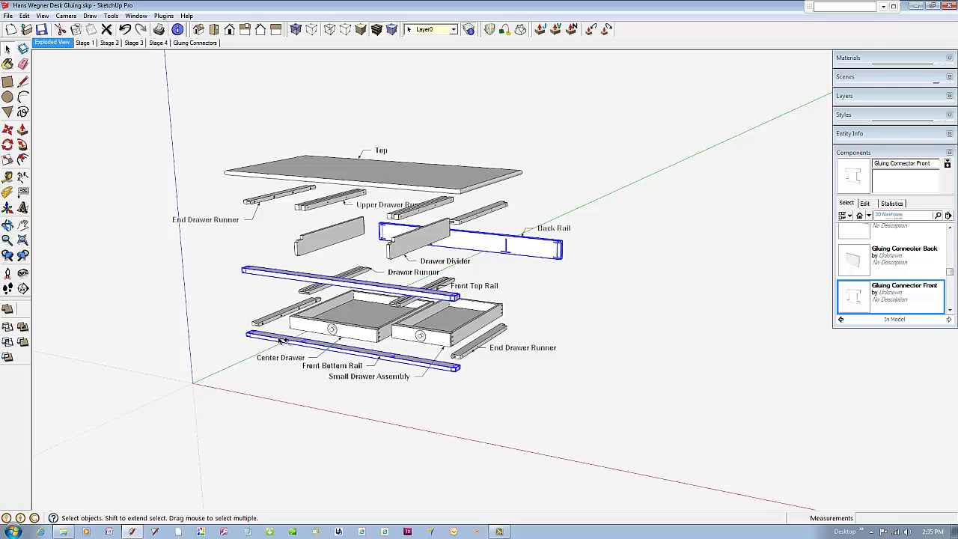
shift+click(312, 239)
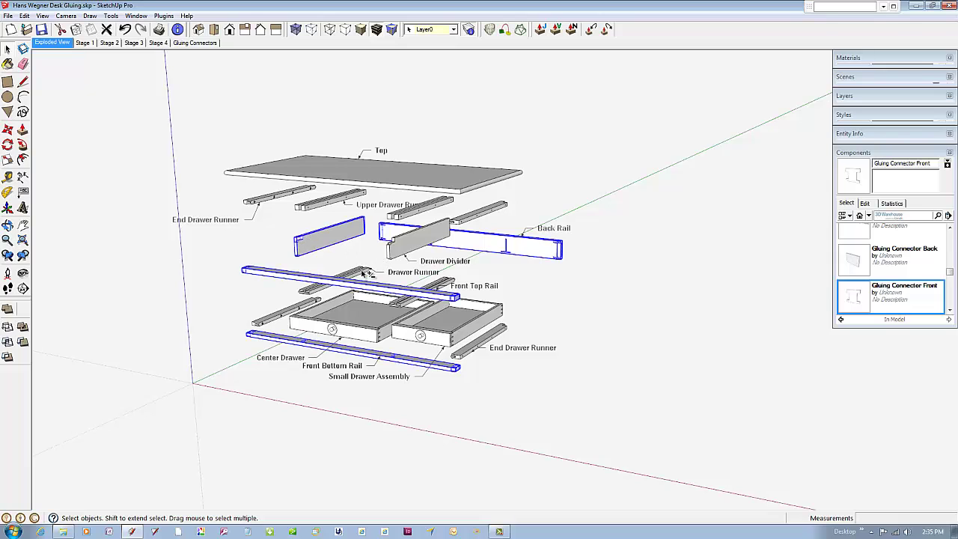
shift+click(365, 273)
shift+click(417, 243)
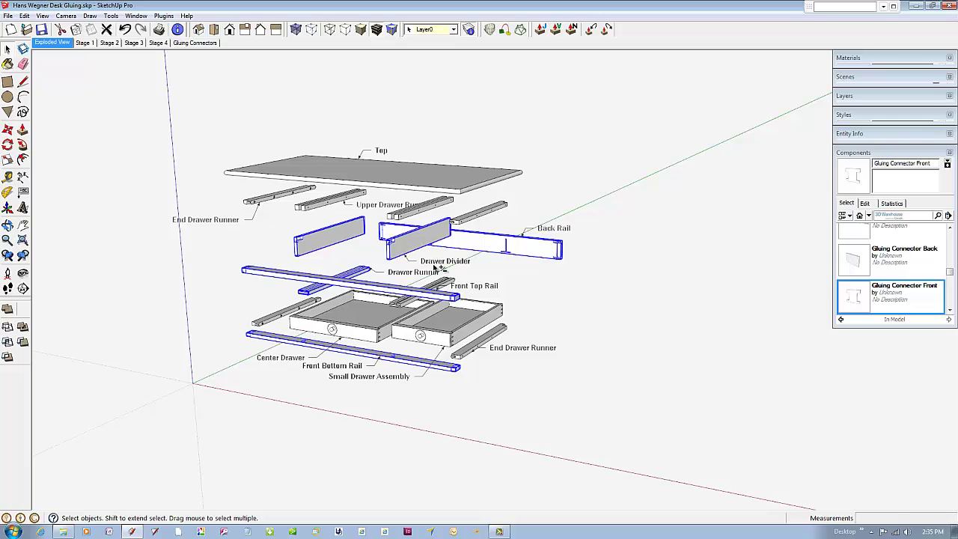
shift+click(447, 283)
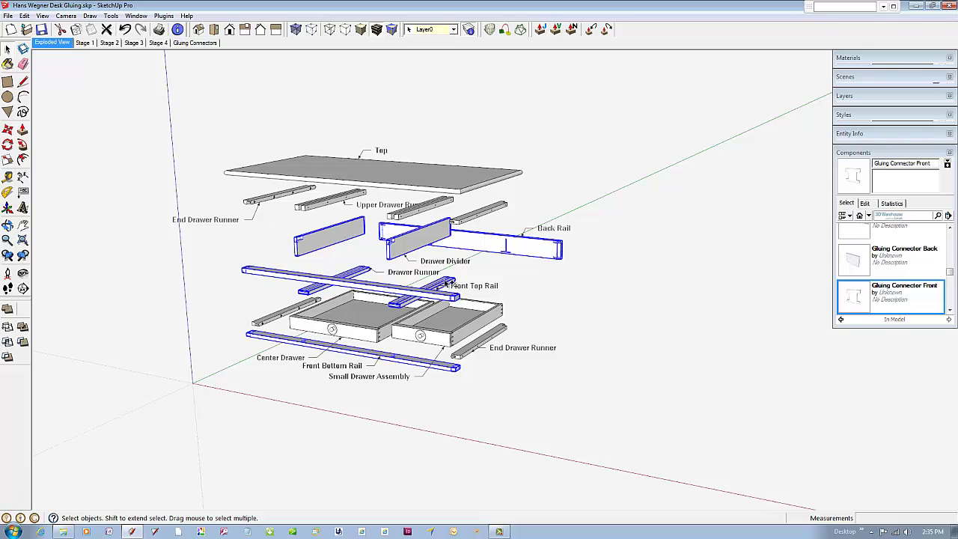
Step: Move the selected pieces 198 7/16" along the red axis and clear the selection
click(8, 130)
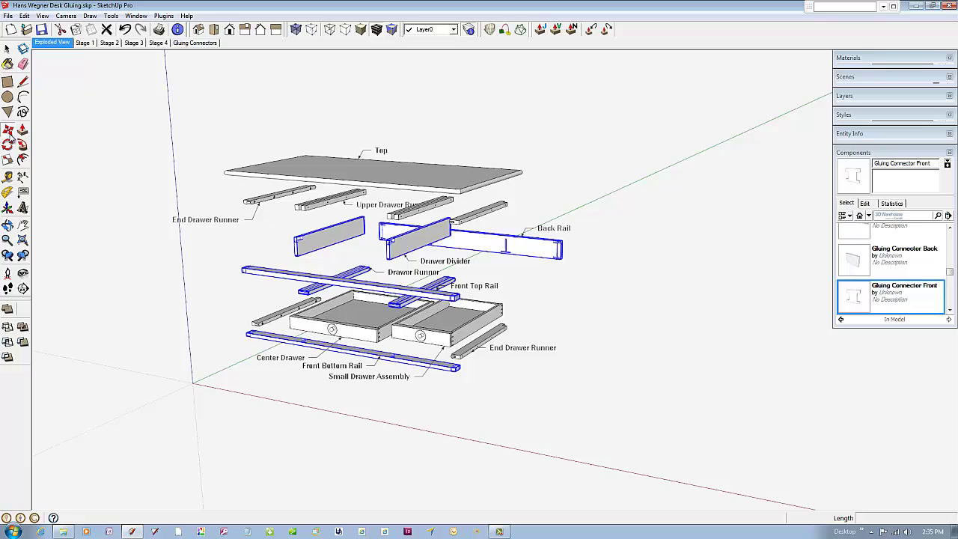
click(318, 247)
scroll(329, 248, down, 5)
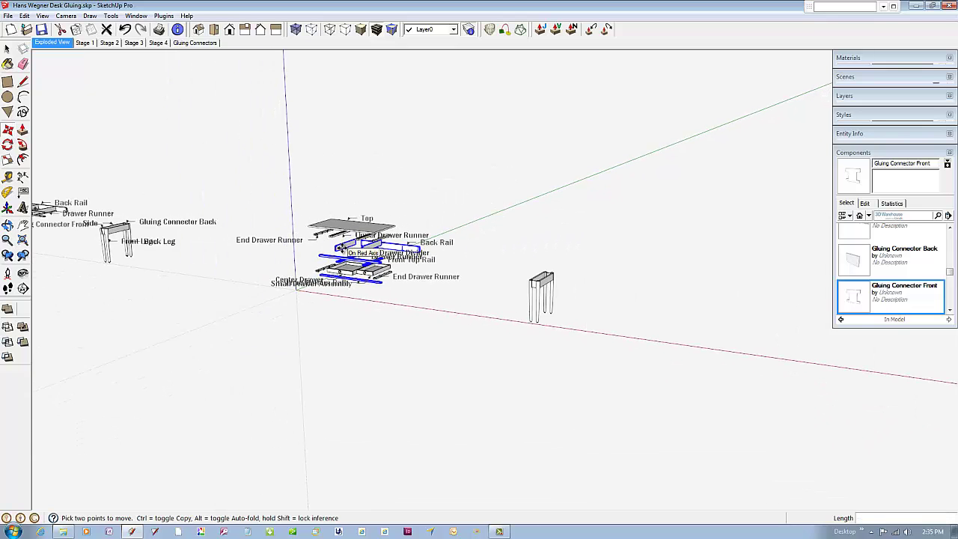
scroll(341, 247, down, 5)
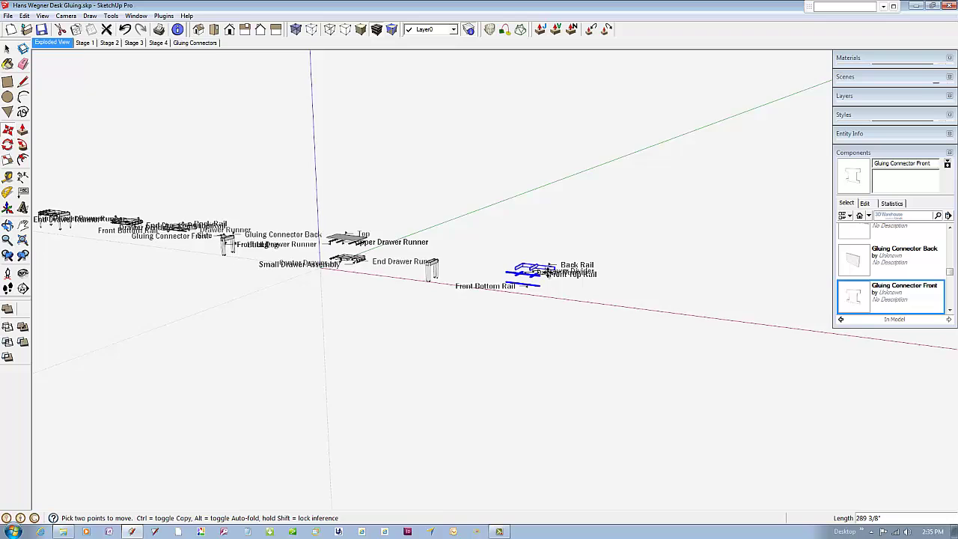
scroll(543, 268, up, 3)
click(543, 267)
scroll(543, 267, up, 4)
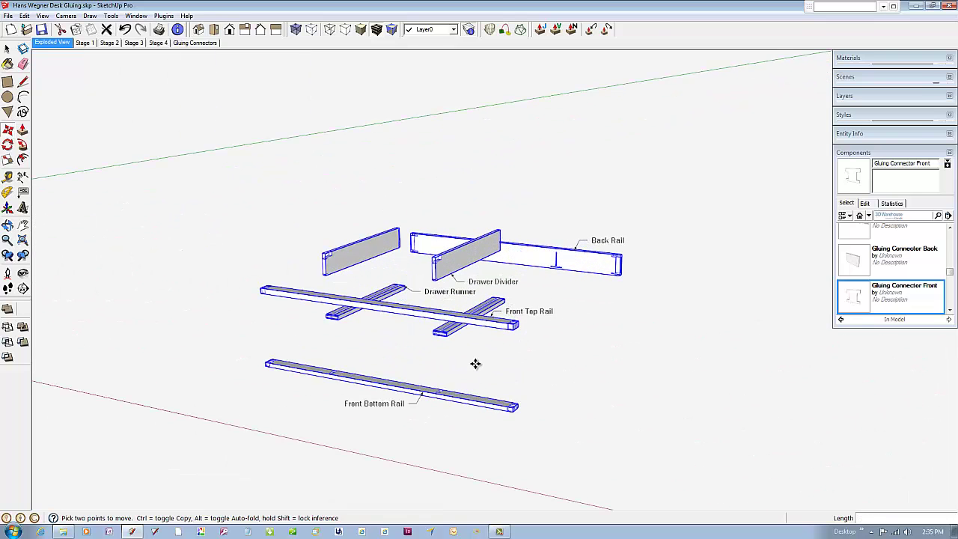
scroll(478, 397, up, 3)
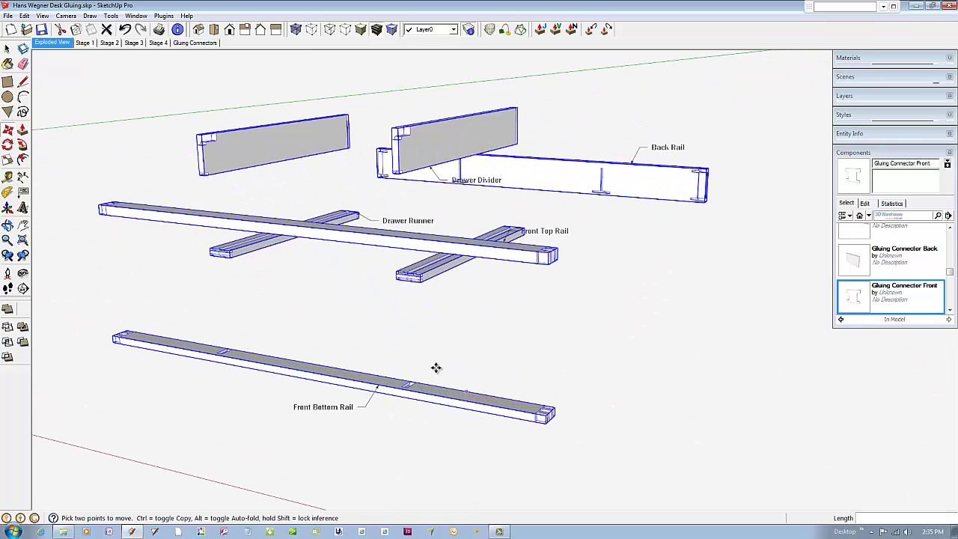
click(8, 48)
click(188, 77)
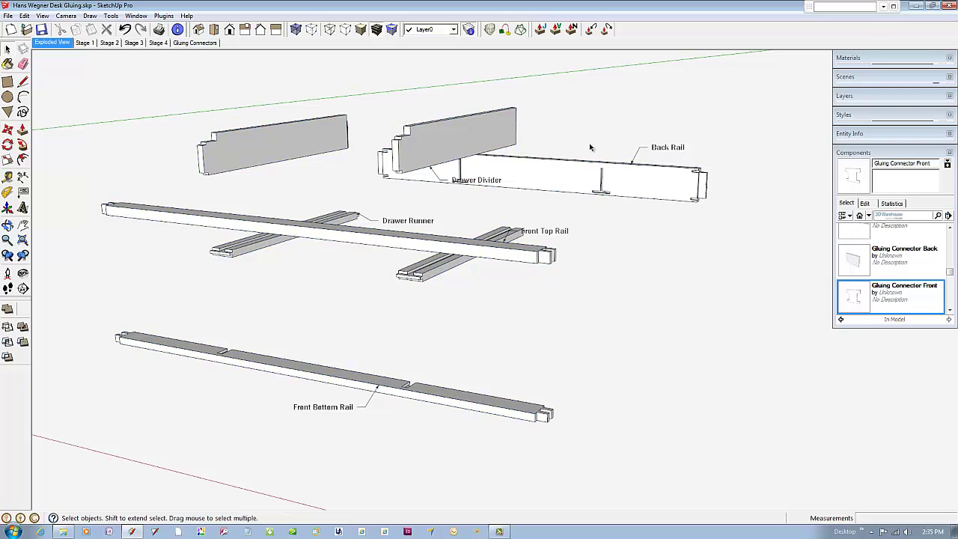
click(665, 148)
shift+click(484, 182)
shift+click(421, 219)
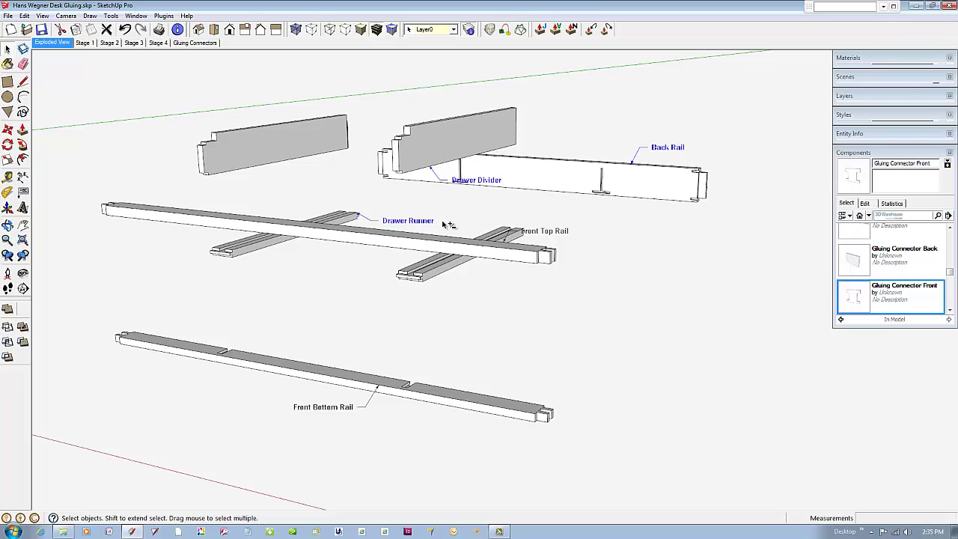
shift+click(546, 232)
key(Delete)
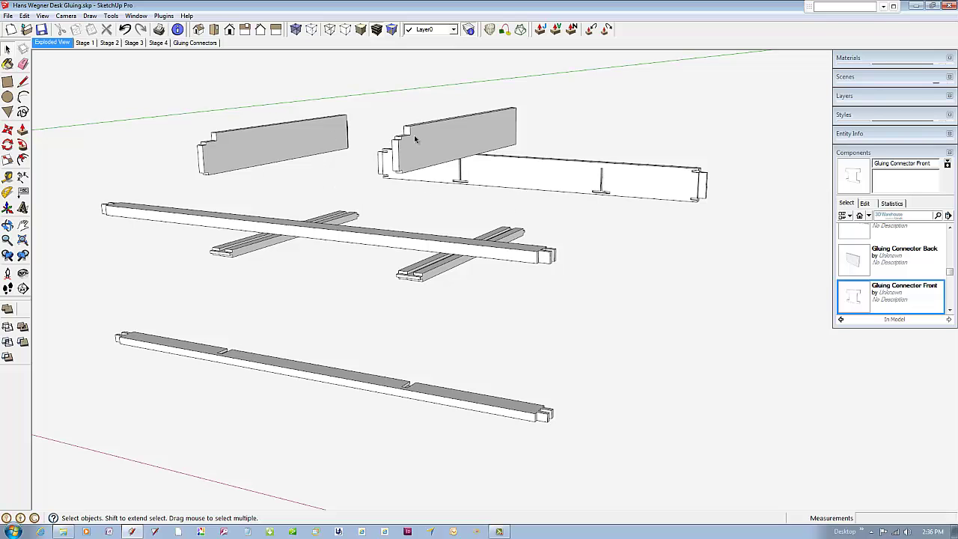
Step: Zoom in on the upright board and grooved rail and switch to the Move tool
middle_drag(443, 129, 489, 149)
scroll(515, 140, up, 6)
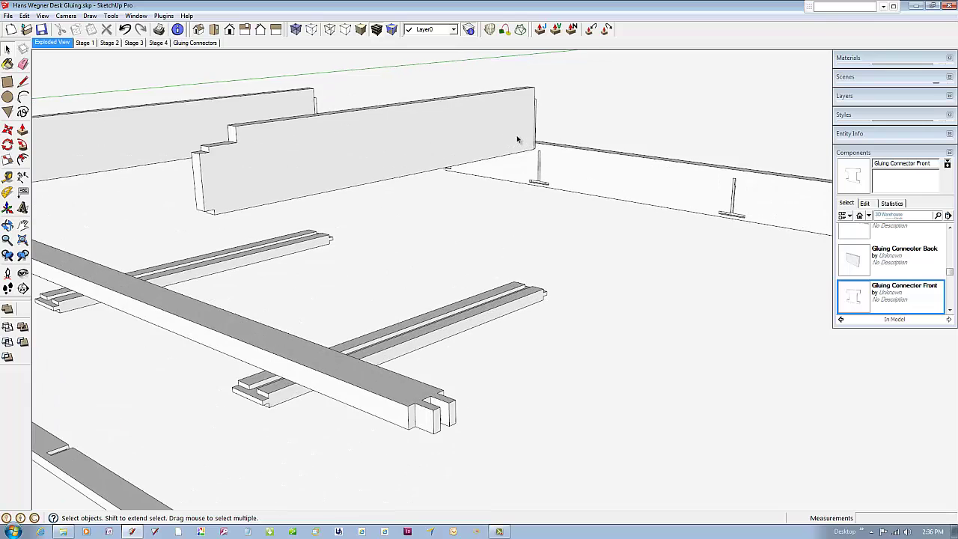
scroll(487, 146, up, 2)
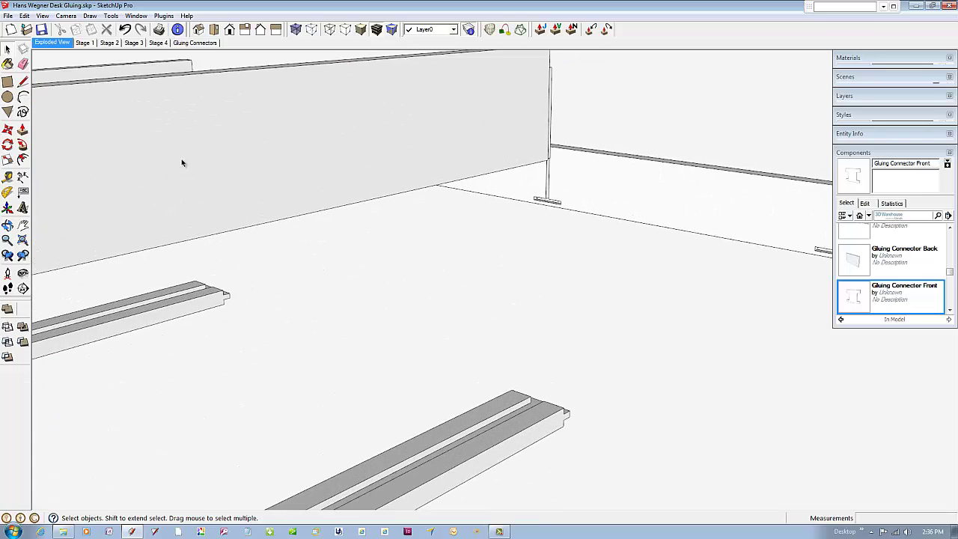
click(8, 130)
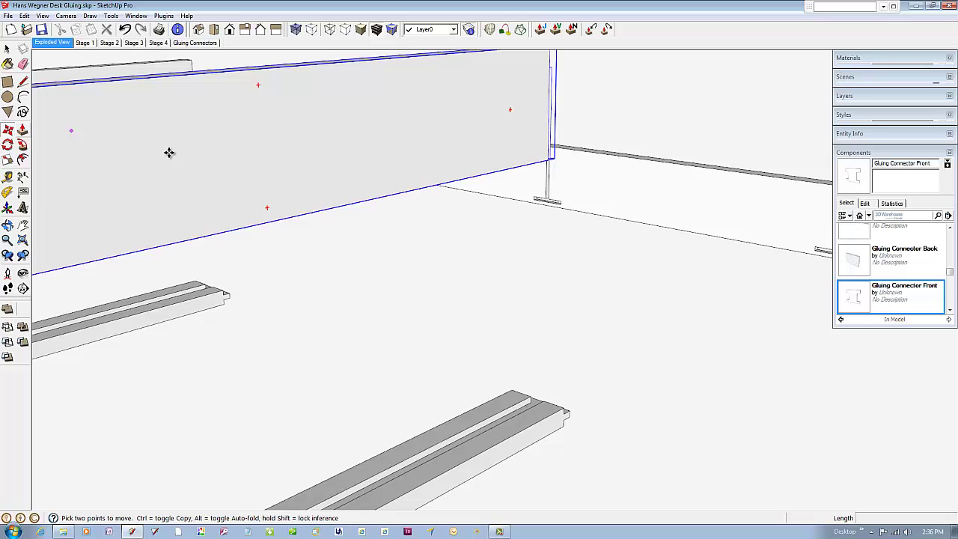
click(530, 150)
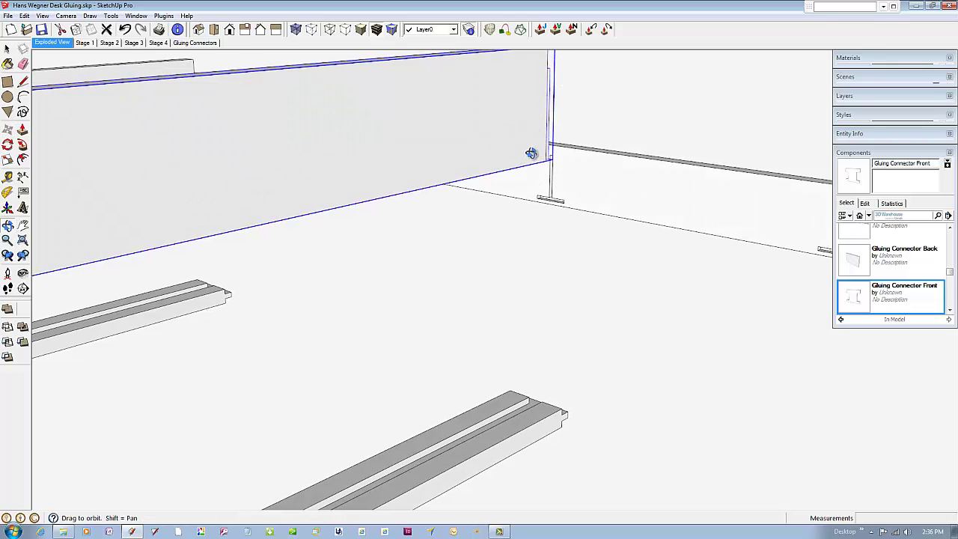
key(Escape)
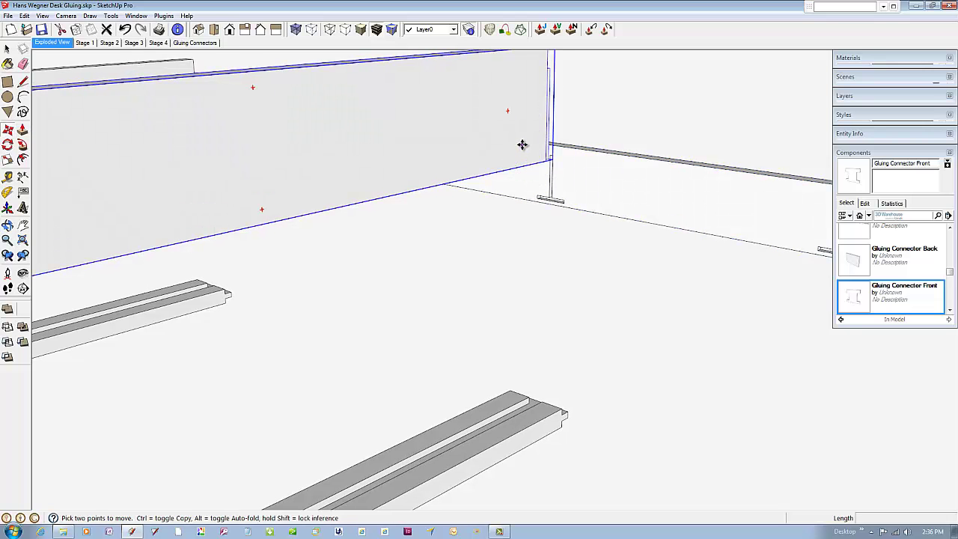
Step: Seat the upright board's bottom corner onto the grooved rail's top edge, in its notch
middle_drag(522, 146, 289, 145)
click(299, 143)
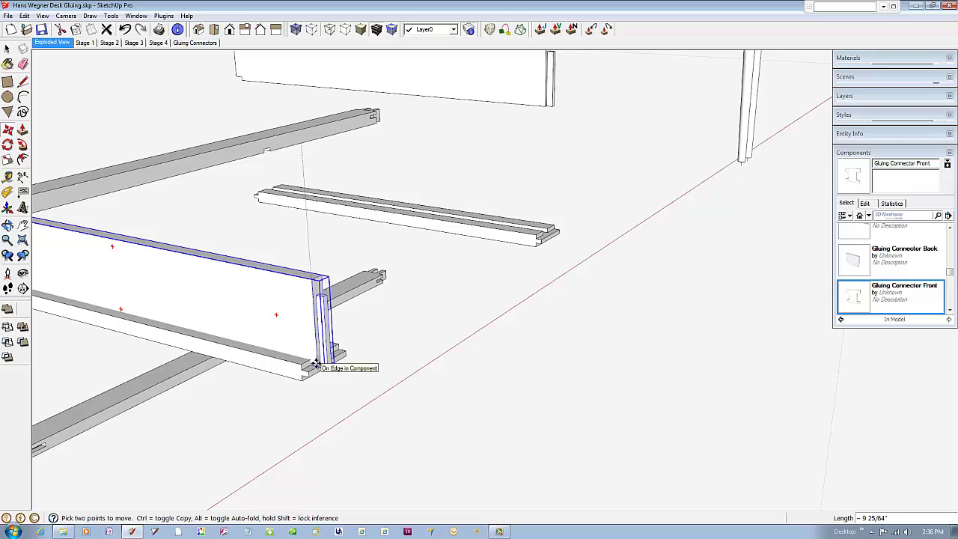
click(317, 360)
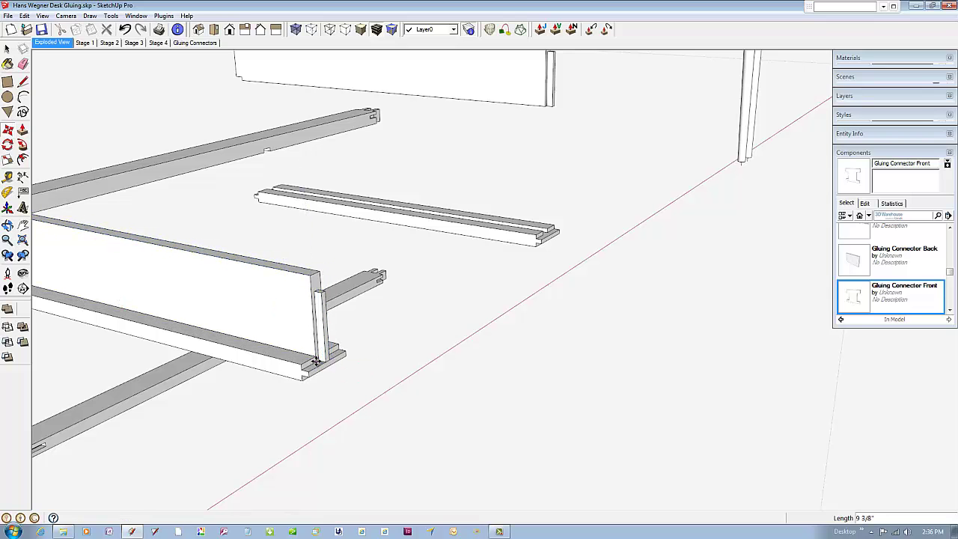
scroll(311, 365, up, 2)
scroll(311, 366, up, 5)
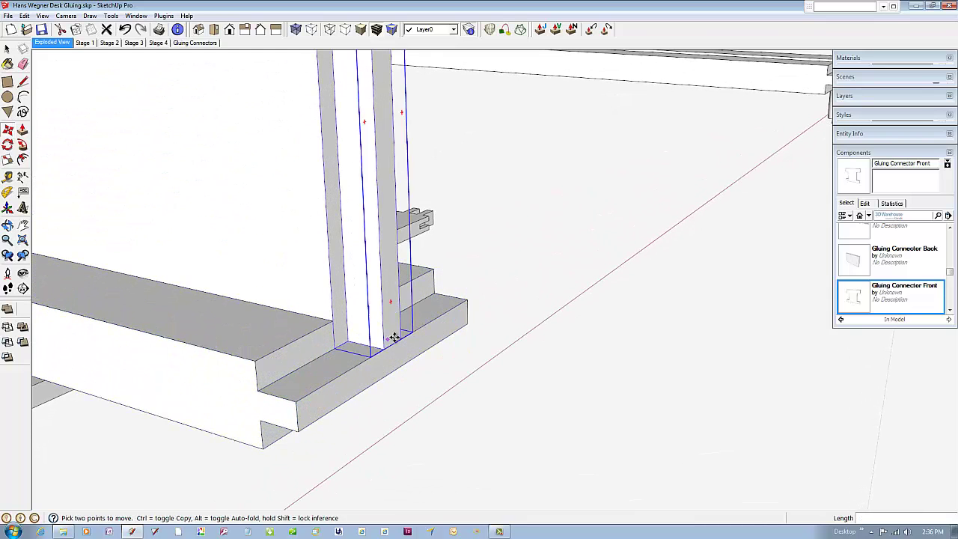
middle_drag(397, 331, 681, 317)
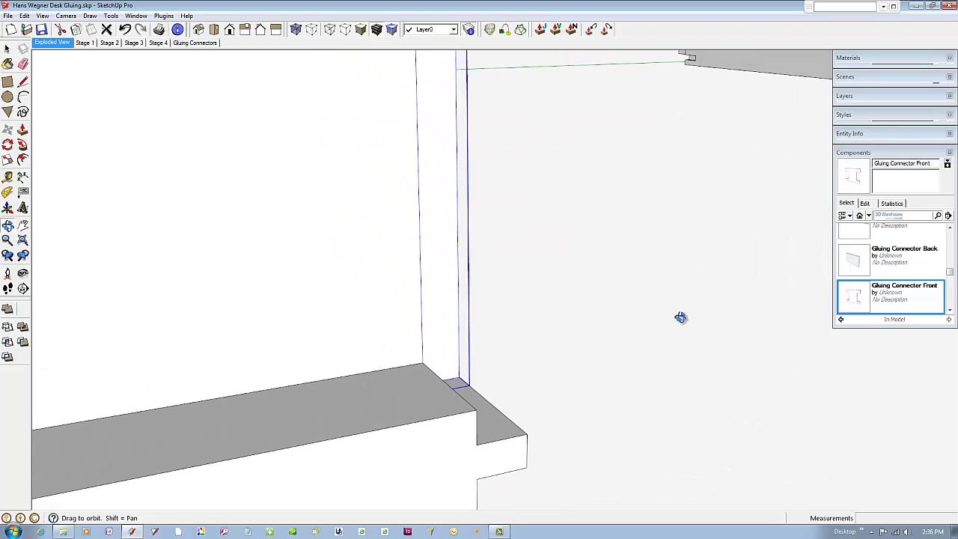
scroll(431, 334, down, 2)
scroll(431, 335, down, 5)
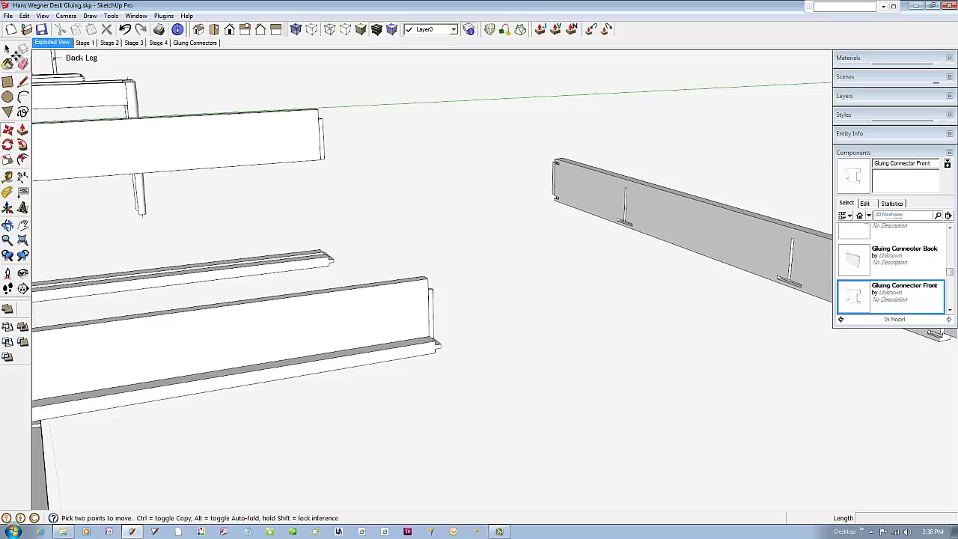
Step: Snap the divider-and-rail assembly's notch corner to the long board's face endpoint at right angles
scroll(441, 343, up, 3)
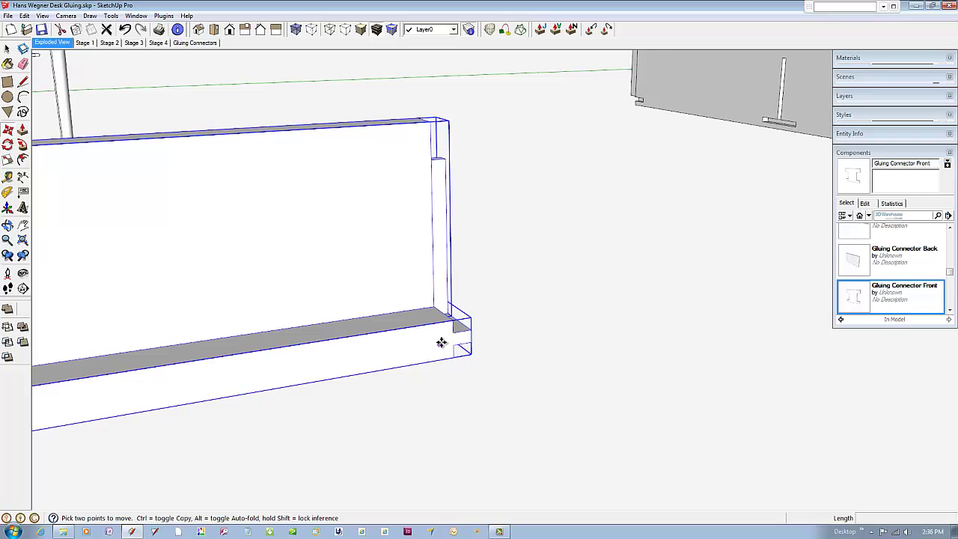
scroll(442, 343, up, 1)
click(455, 333)
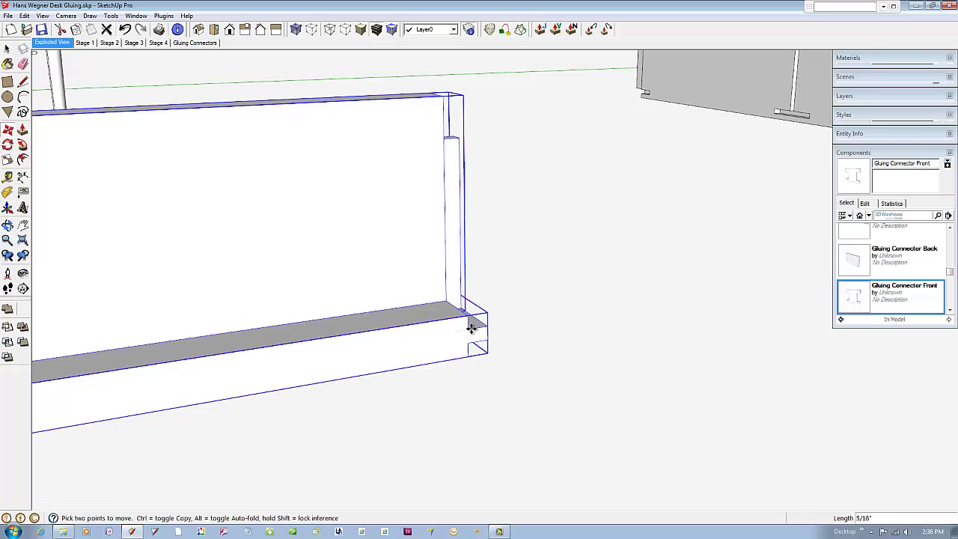
scroll(481, 322, down, 1)
scroll(482, 322, down, 5)
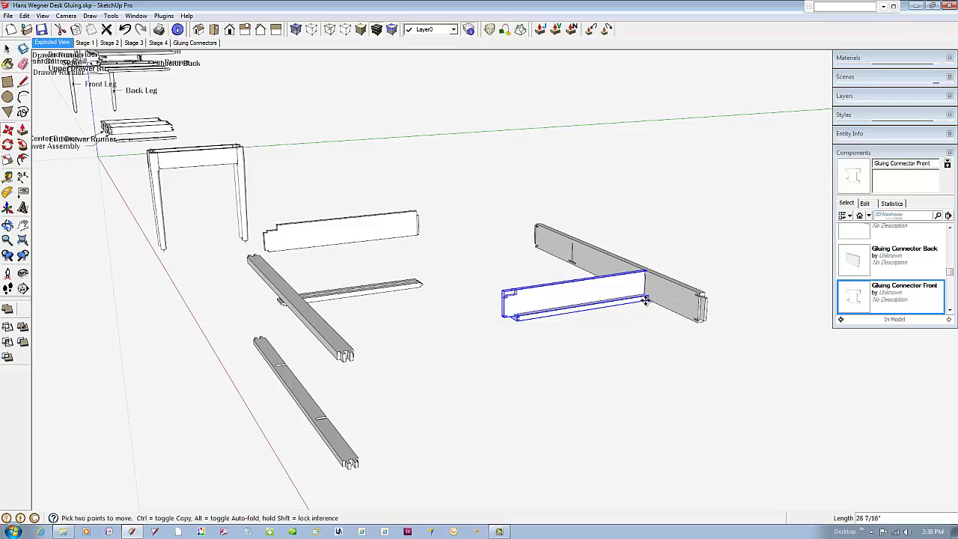
scroll(652, 296, up, 8)
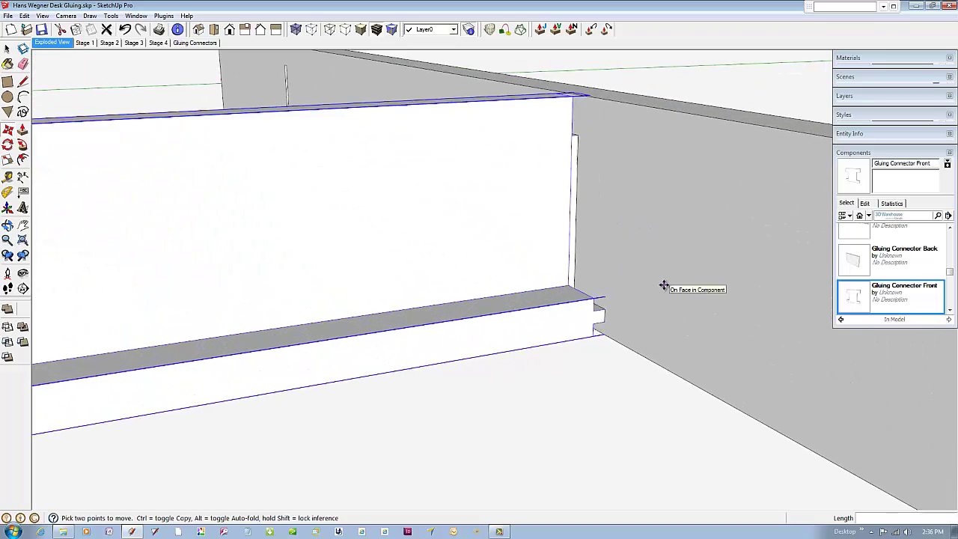
scroll(664, 286, up, 3)
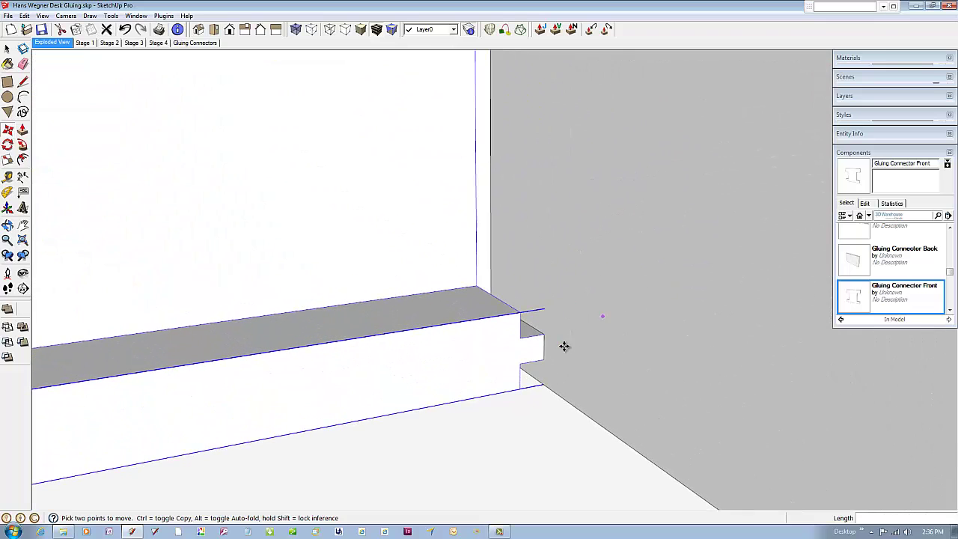
click(520, 338)
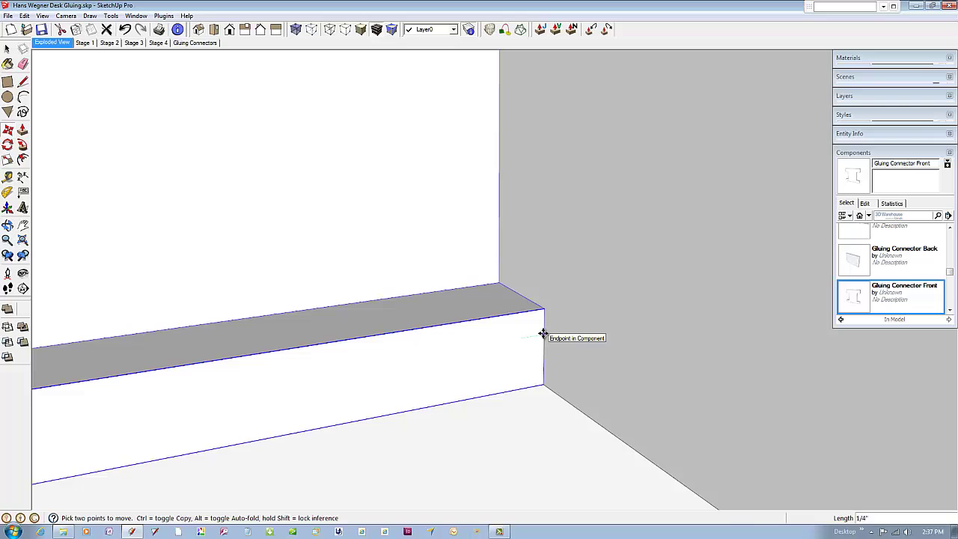
click(543, 333)
scroll(603, 324, down, 6)
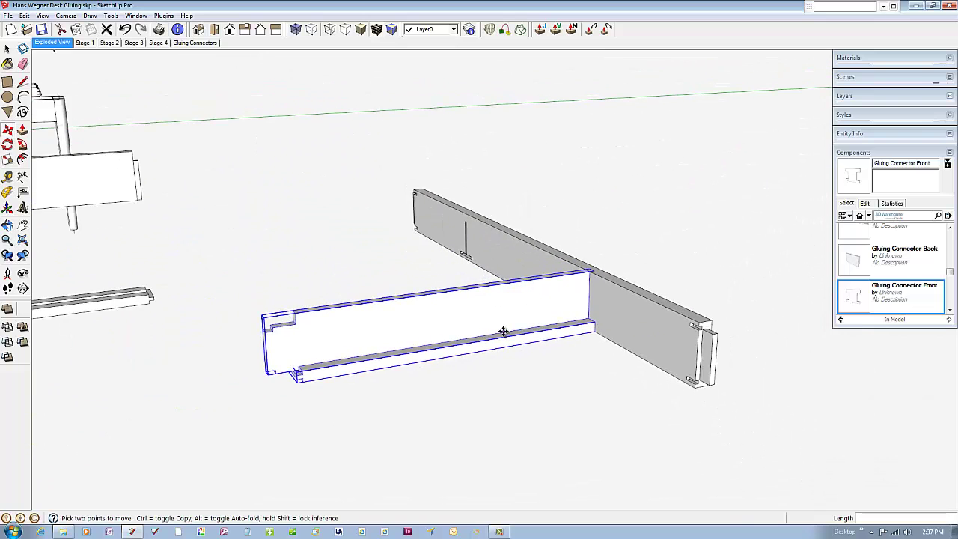
scroll(504, 332, down, 4)
scroll(644, 328, down, 3)
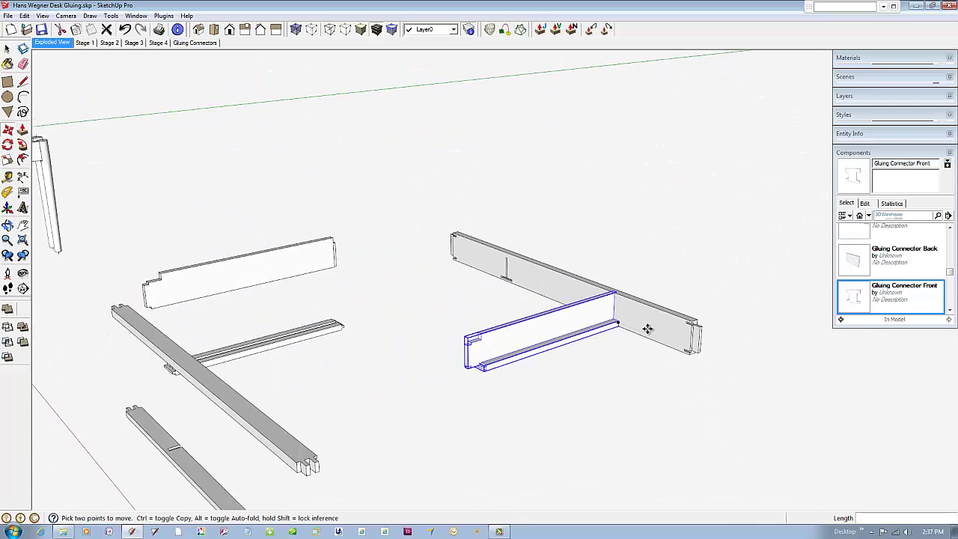
scroll(648, 330, down, 2)
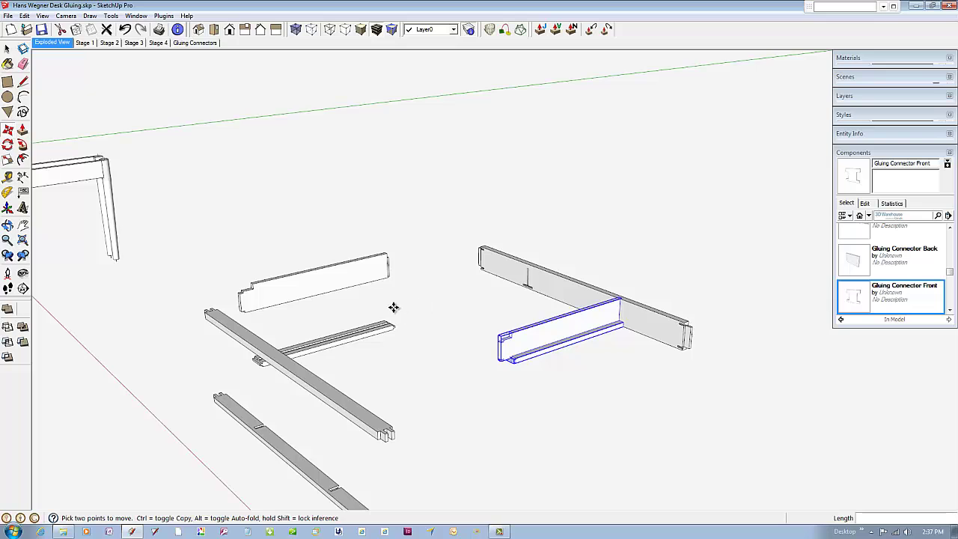
Step: Delete the loose upright board and its grooved rail
click(7, 49)
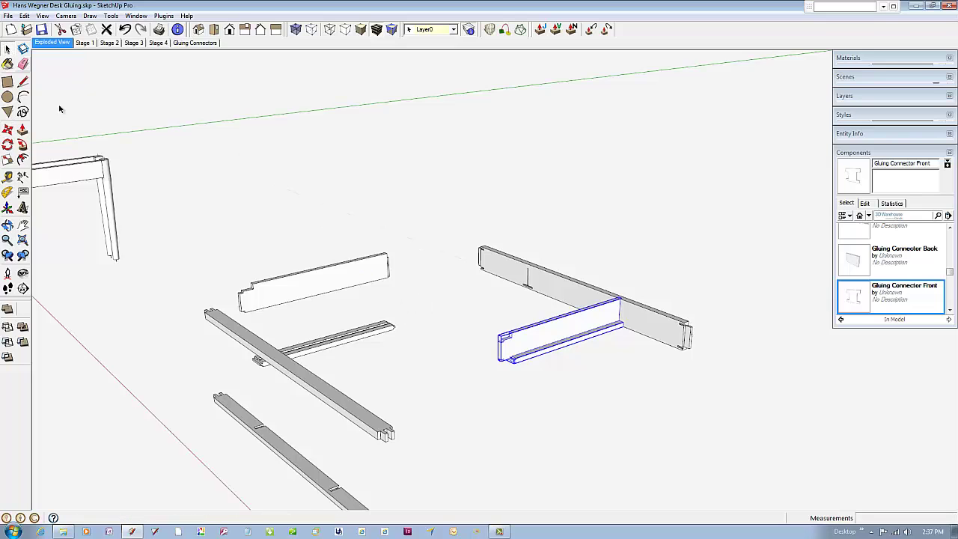
click(337, 279)
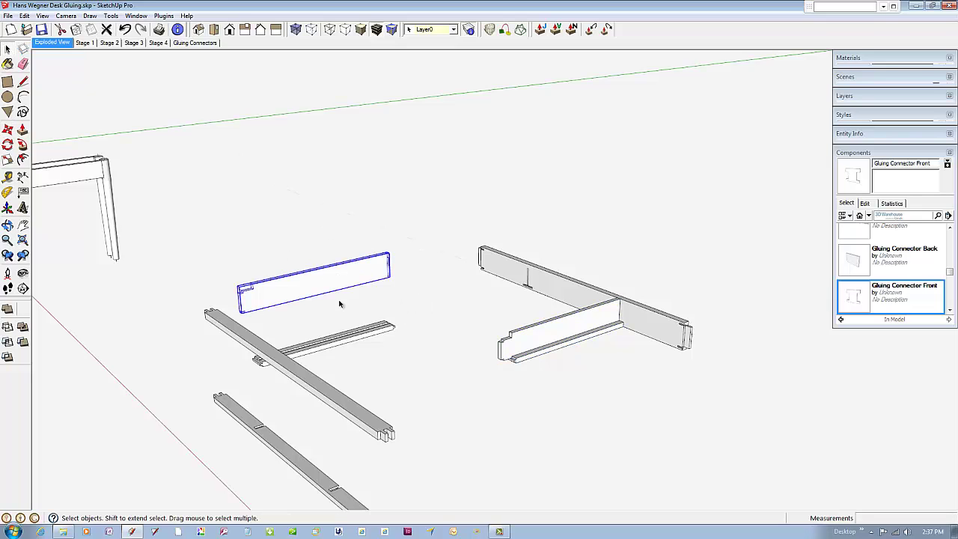
shift+click(361, 339)
key(Delete)
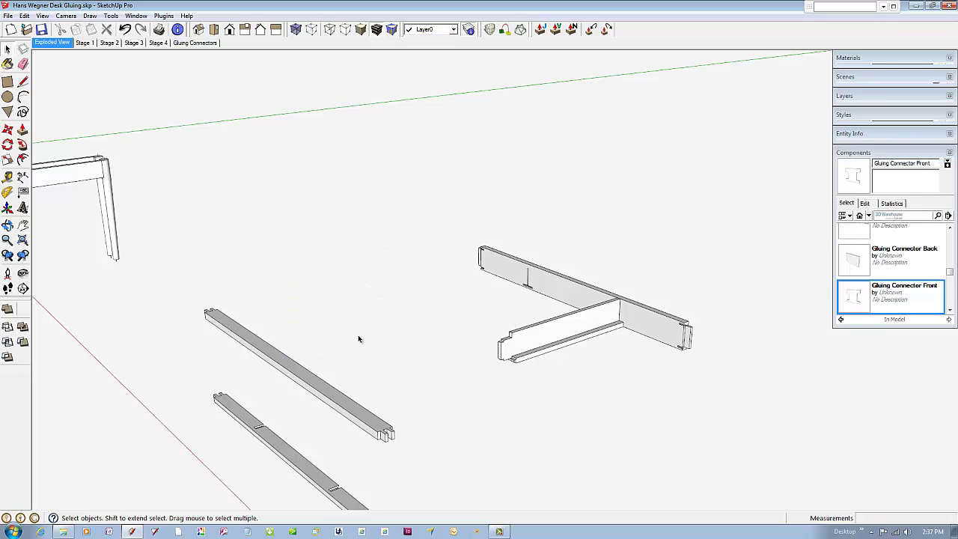
Step: Select the joined upright board with its lower rail and orbit closer to them
click(516, 342)
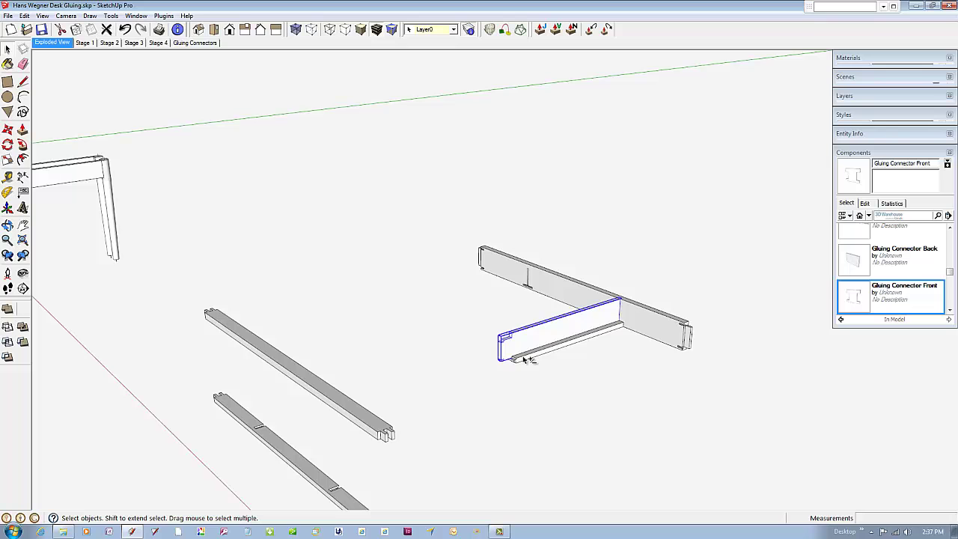
shift+click(524, 359)
middle_drag(531, 343, 765, 312)
scroll(643, 252, up, 5)
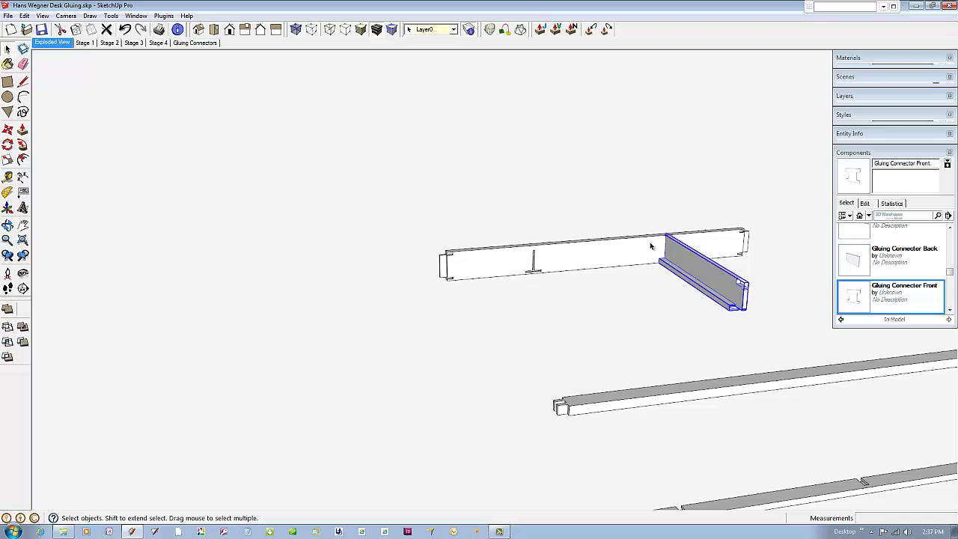
scroll(640, 272, up, 4)
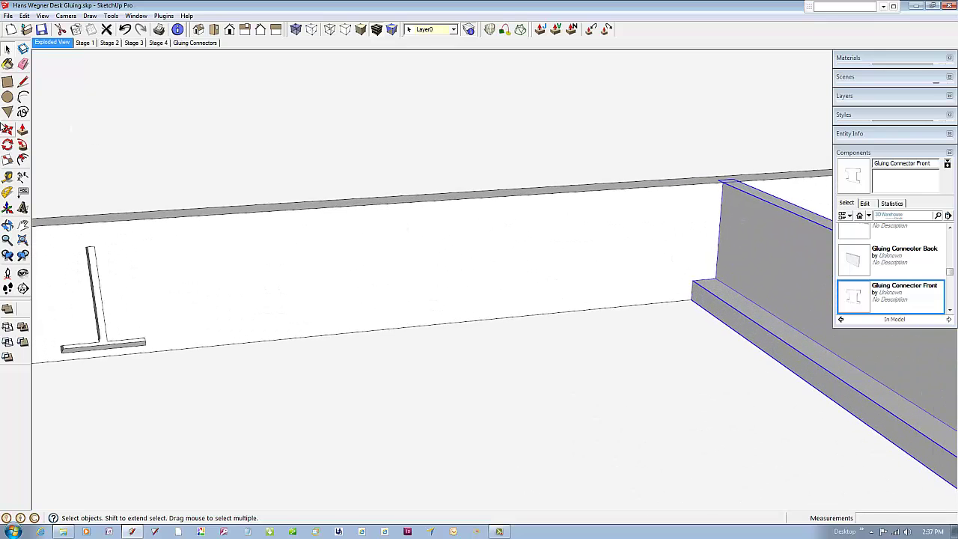
Step: Copy the divider-and-runner assembly with Move and Ctrl onto the long board's second gluing connector
click(8, 129)
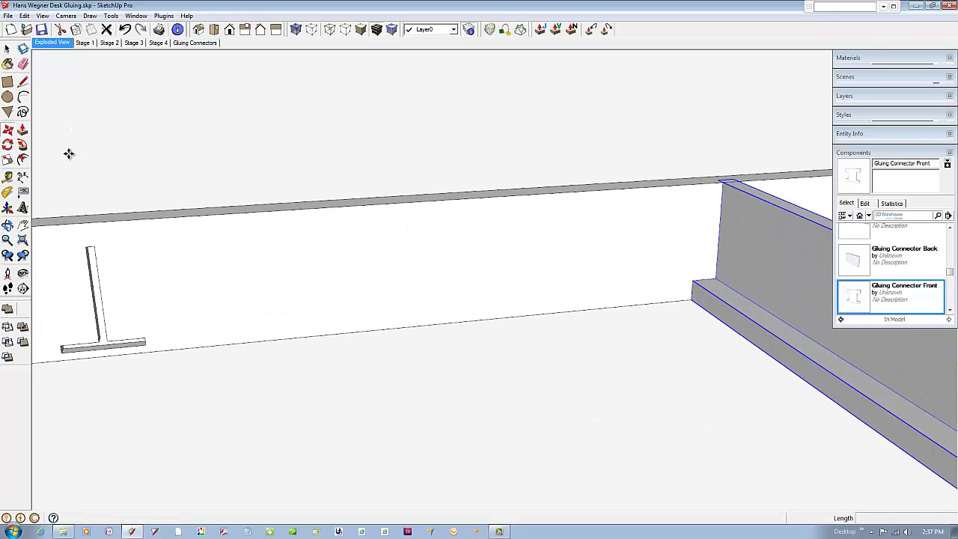
ctrl+click(693, 288)
scroll(502, 309, down, 4)
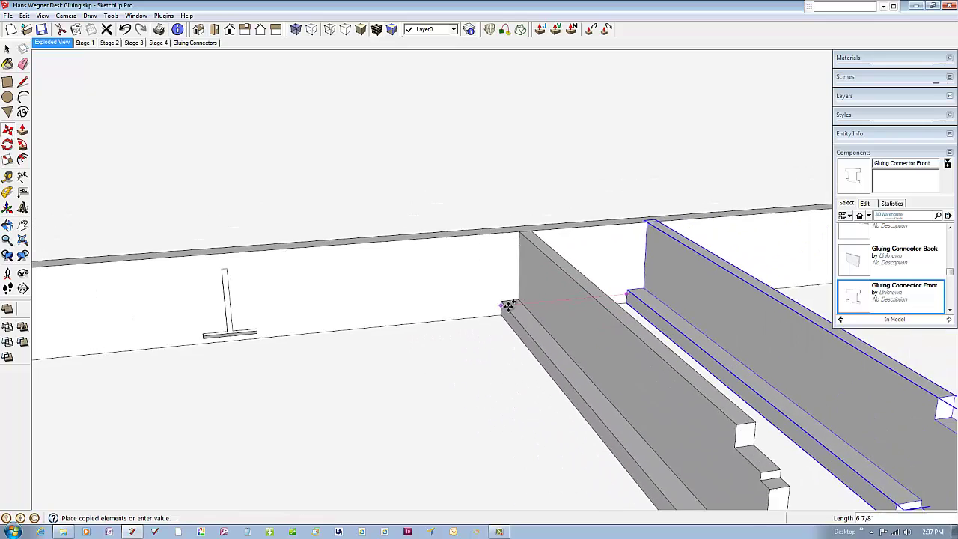
scroll(268, 293, up, 5)
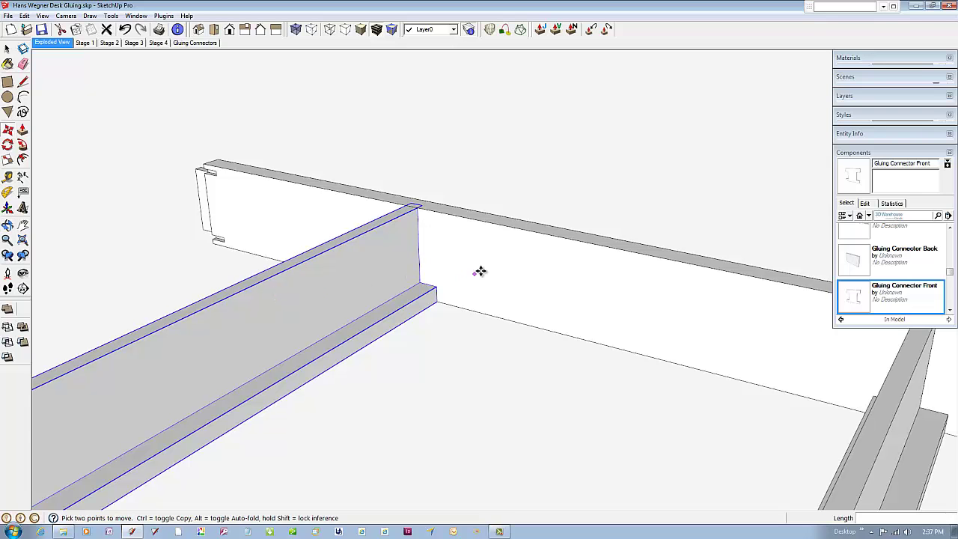
scroll(487, 268, down, 5)
scroll(505, 253, down, 4)
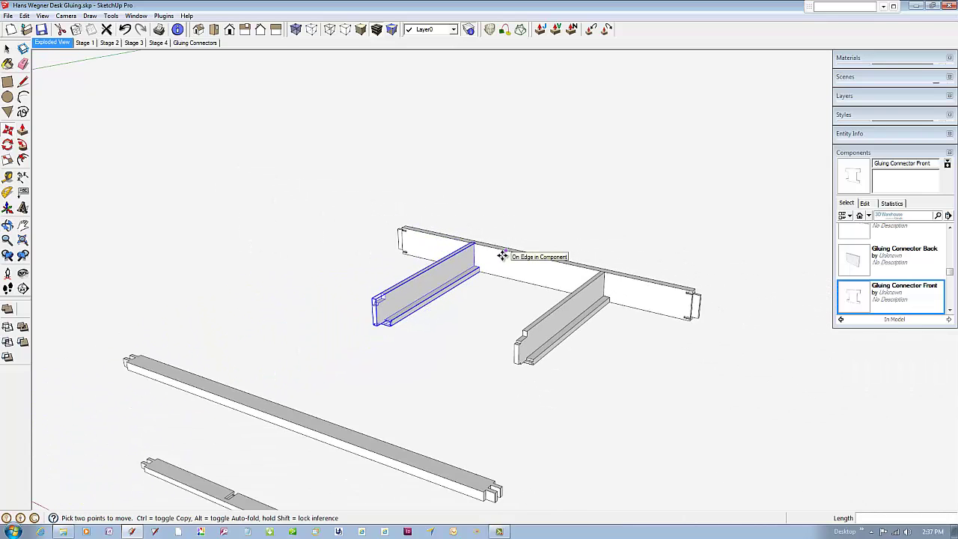
Step: Orbit to the loose rails and select the upper long rail
middle_drag(560, 320, 90, 281)
scroll(252, 274, up, 5)
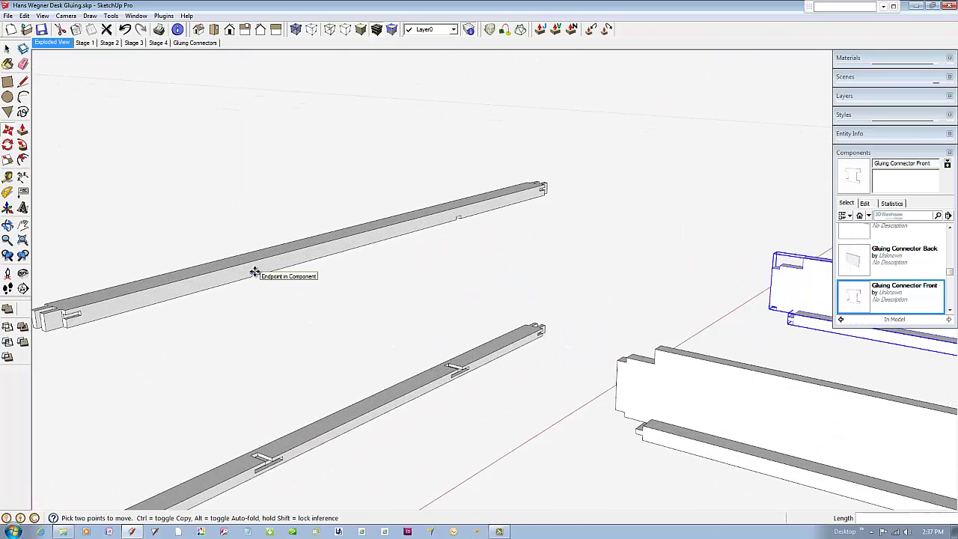
scroll(255, 272, up, 1)
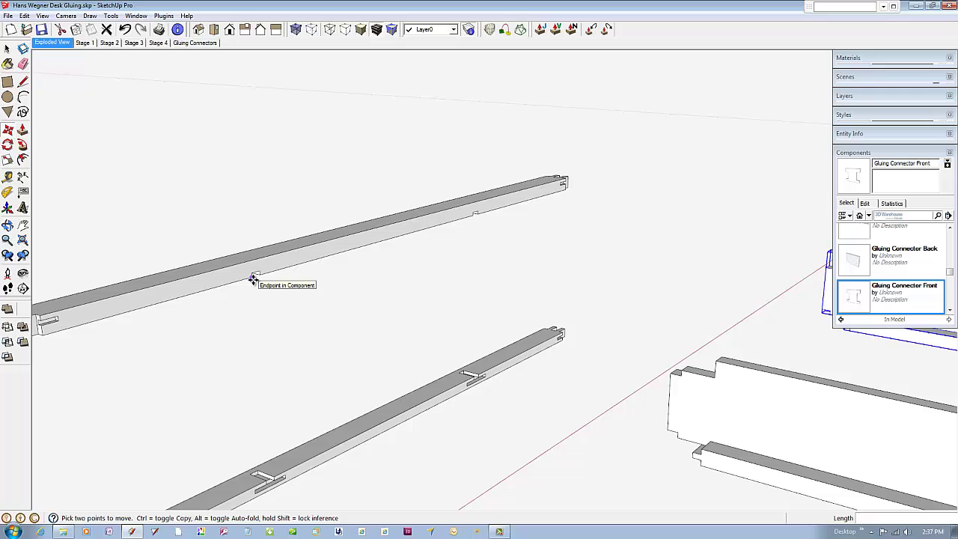
click(253, 273)
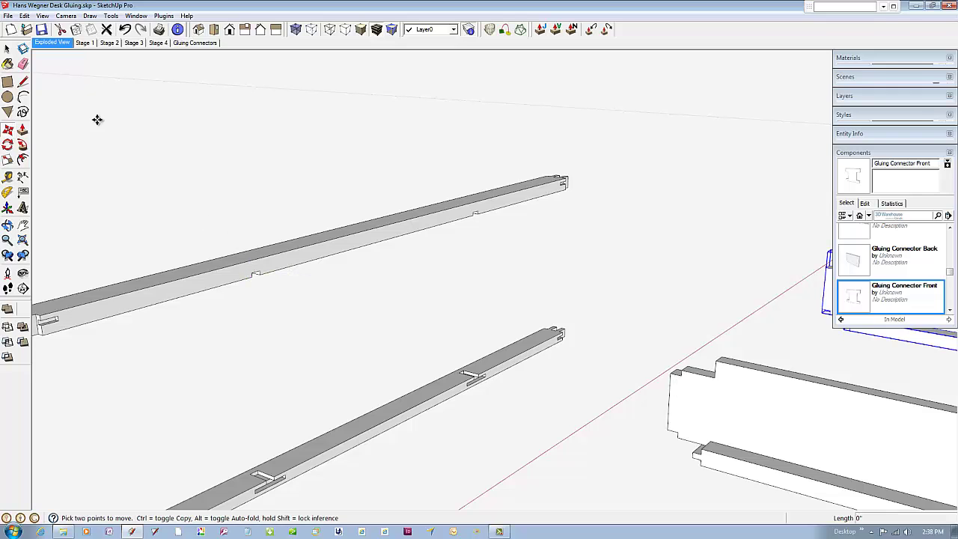
click(8, 49)
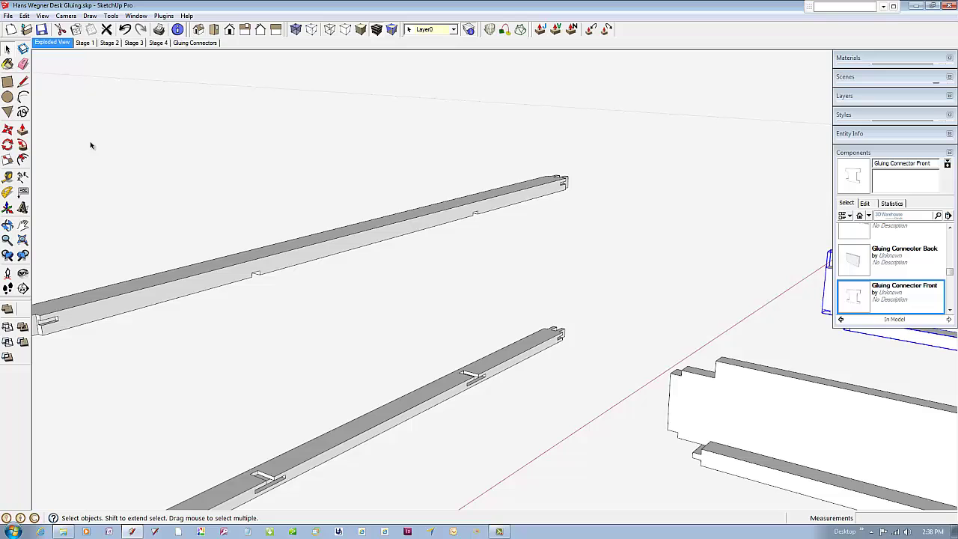
click(260, 270)
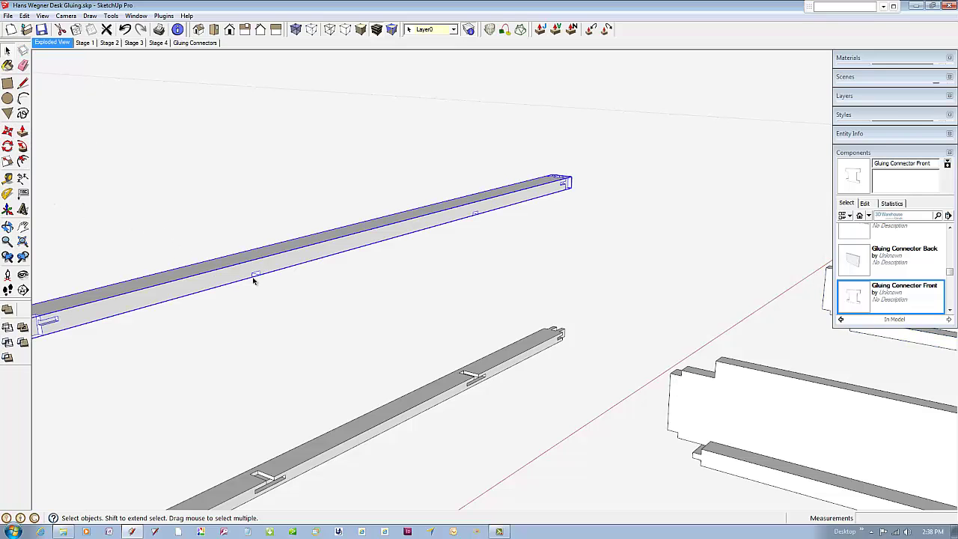
Step: Move the upper rail onto the drawer dividers' upper corners against the frame
click(8, 130)
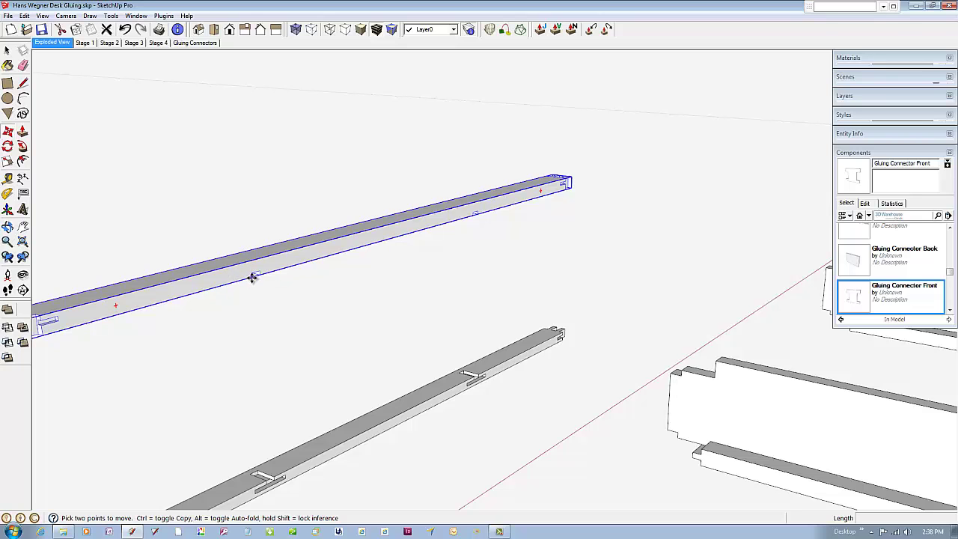
click(254, 275)
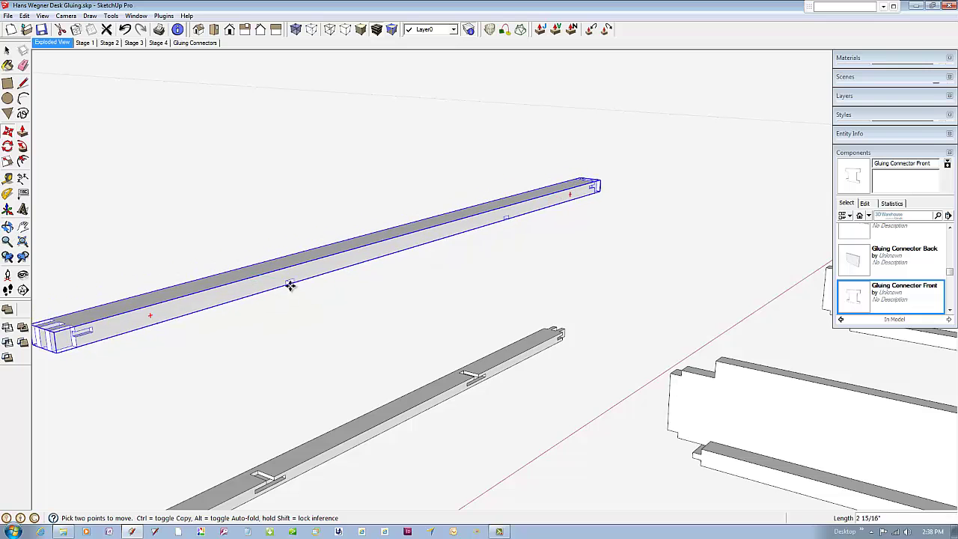
scroll(367, 307, down, 3)
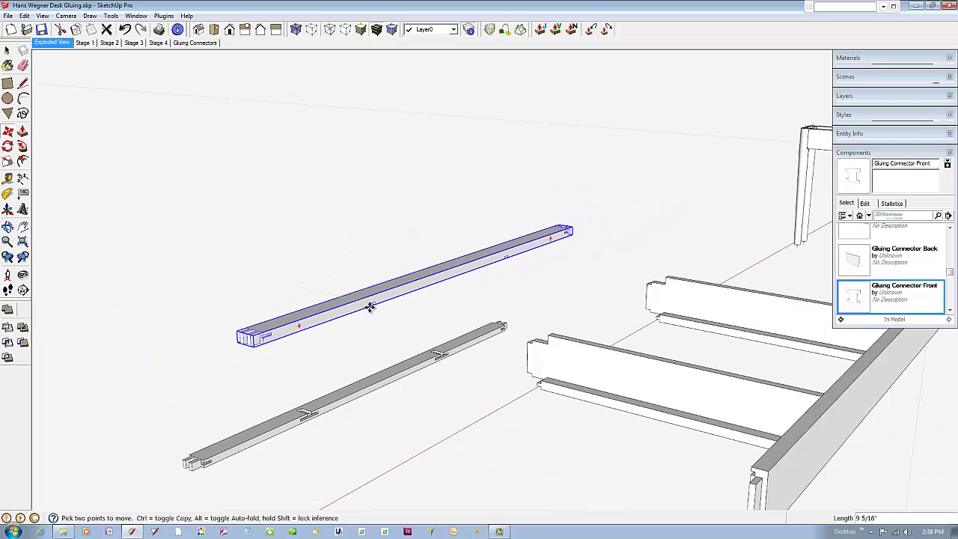
scroll(555, 354, up, 6)
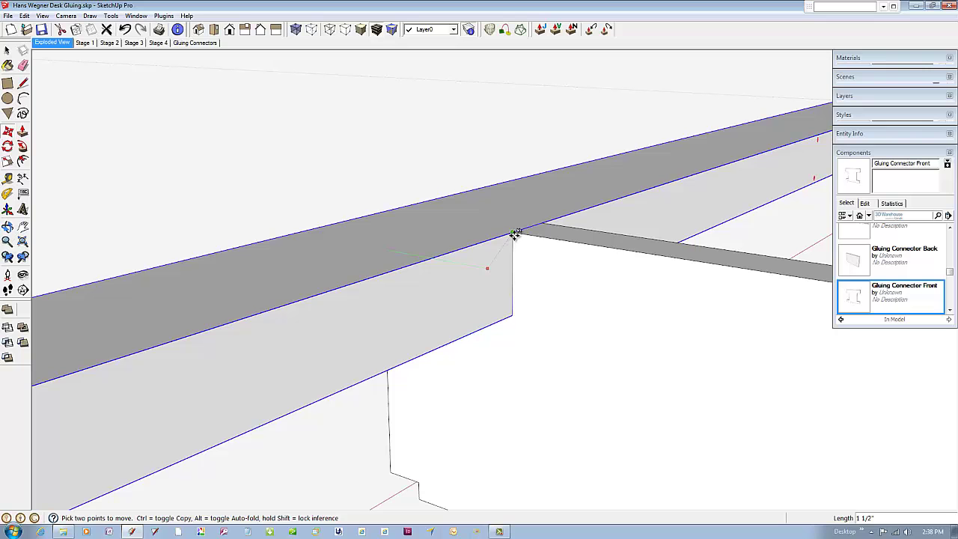
click(514, 234)
scroll(507, 261, down, 3)
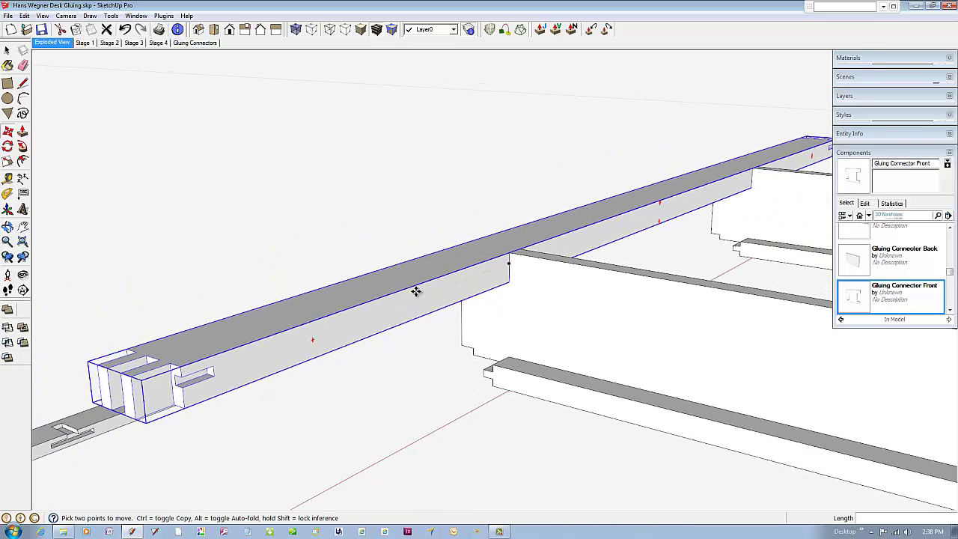
scroll(416, 292, down, 5)
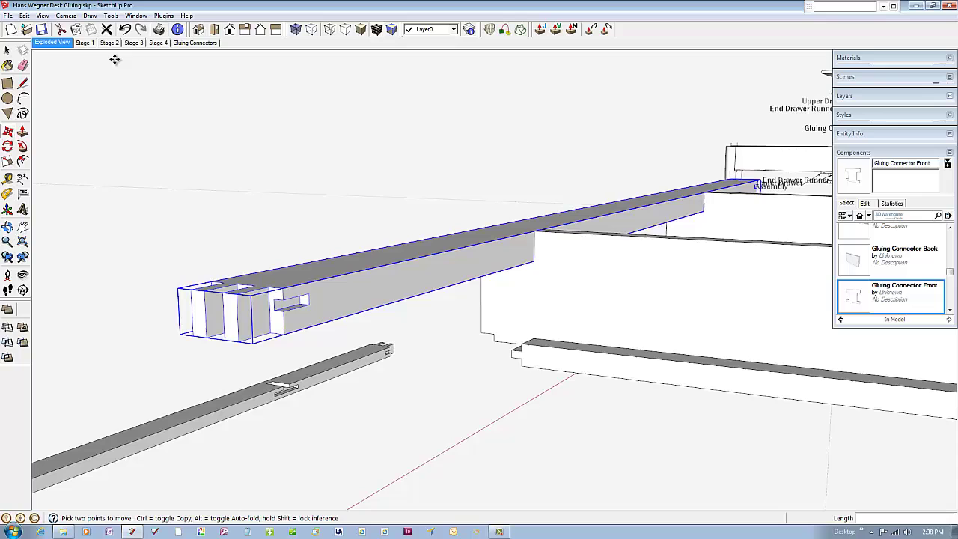
Step: Move the lower long rail over beside the drawer frame
click(9, 49)
click(104, 168)
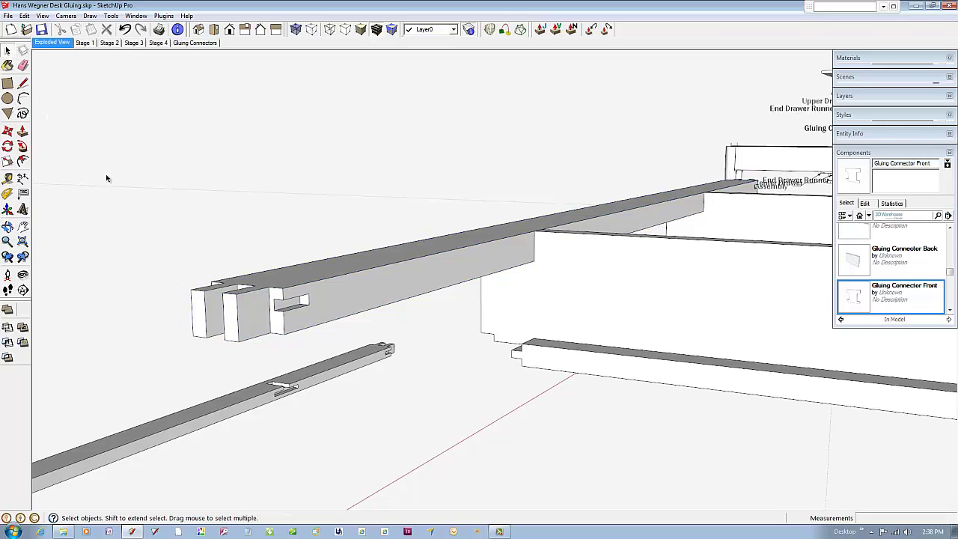
click(9, 132)
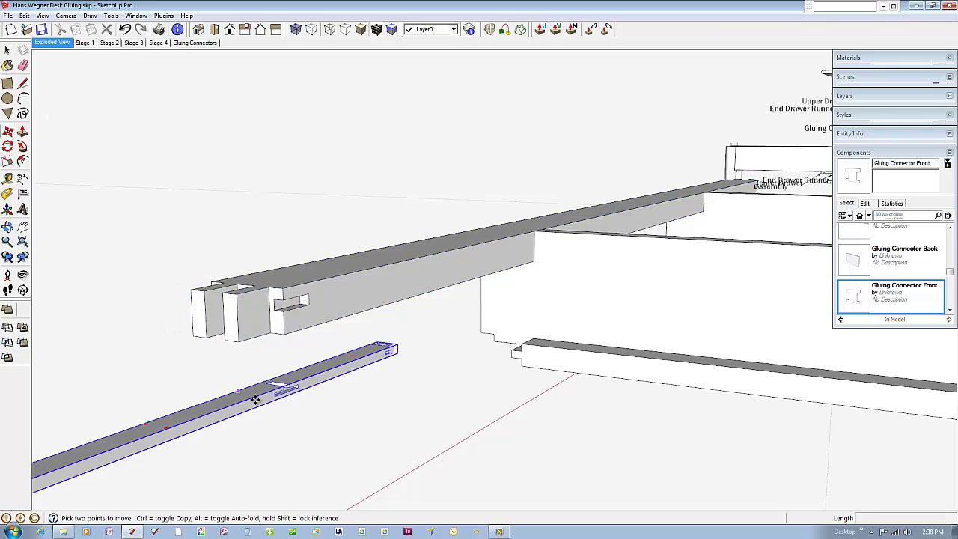
middle_drag(328, 309, 125, 444)
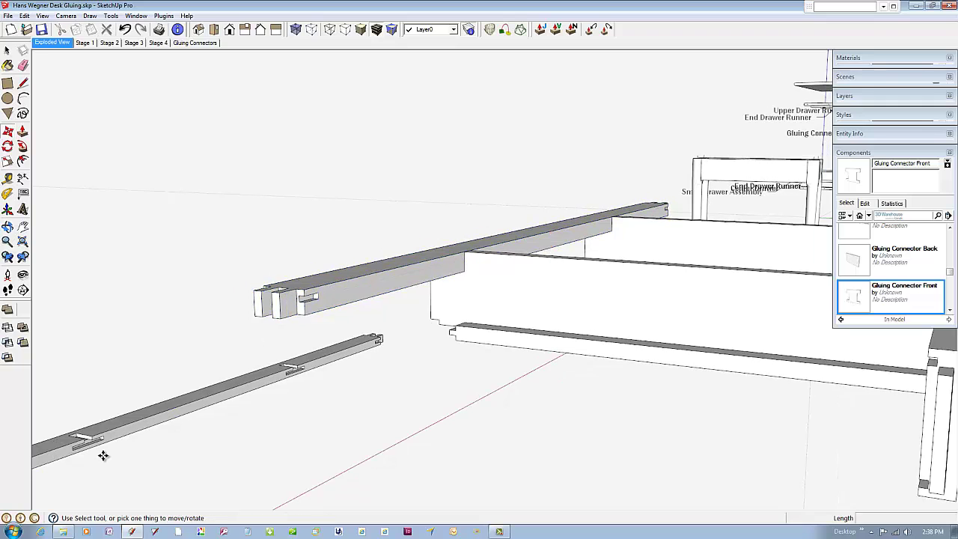
middle_drag(69, 464, 78, 458)
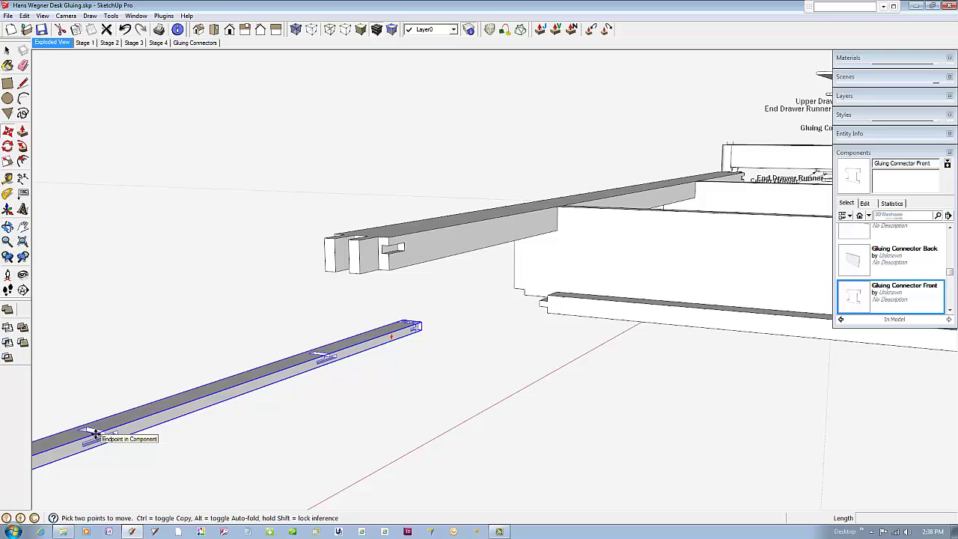
click(96, 432)
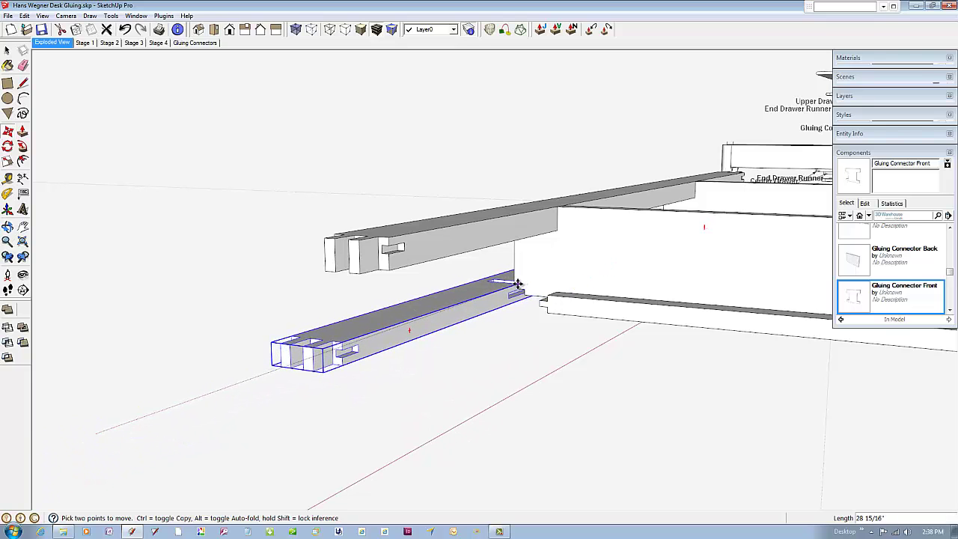
click(524, 285)
Step: Snap the lower rail's end to the dividers' lower front corners, completing the rectangular frame
scroll(567, 278, up, 3)
scroll(567, 277, up, 3)
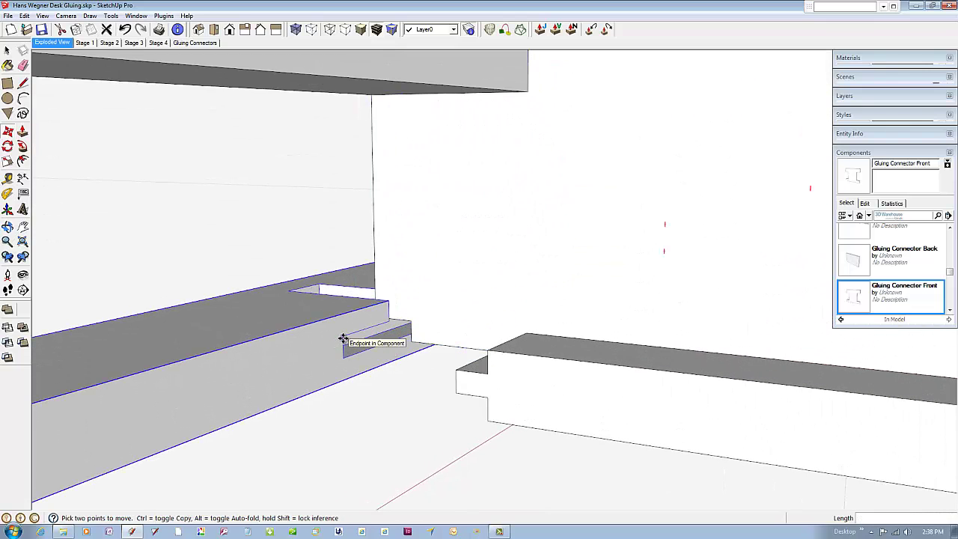
click(343, 338)
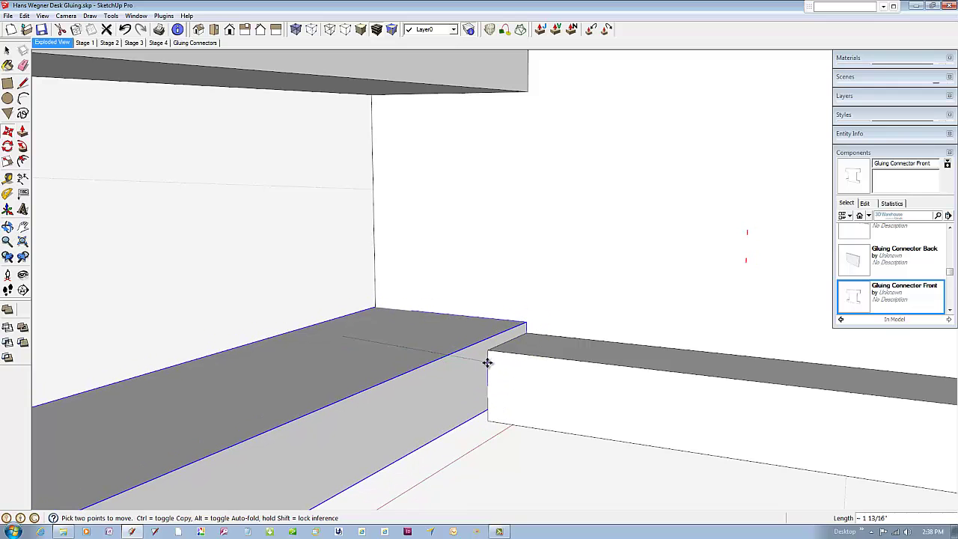
click(427, 381)
scroll(428, 380, down, 5)
scroll(431, 378, down, 3)
middle_drag(431, 378, 821, 441)
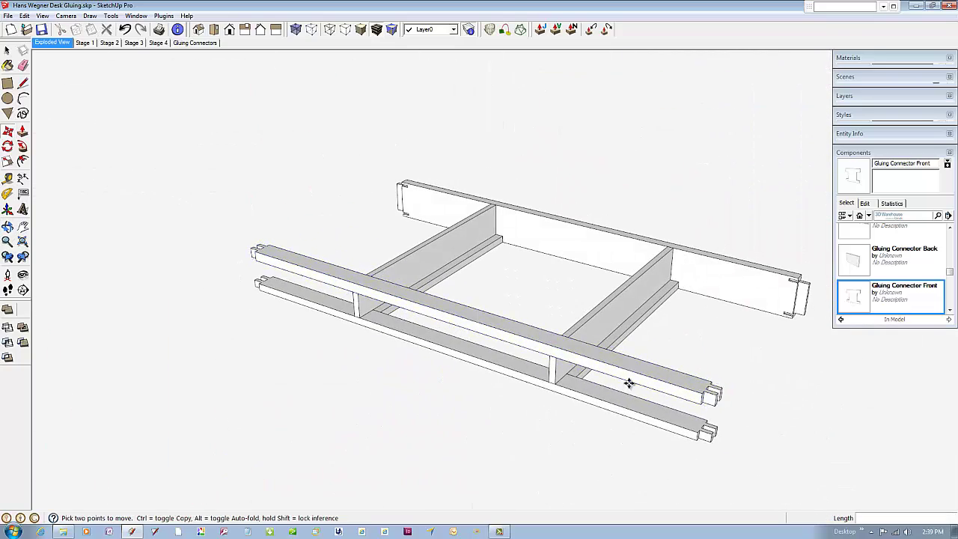
Step: Bring the whole stretcher frame into view and collapse the Components tray
key(space)
middle_drag(517, 332, 519, 302)
click(520, 302)
click(6, 49)
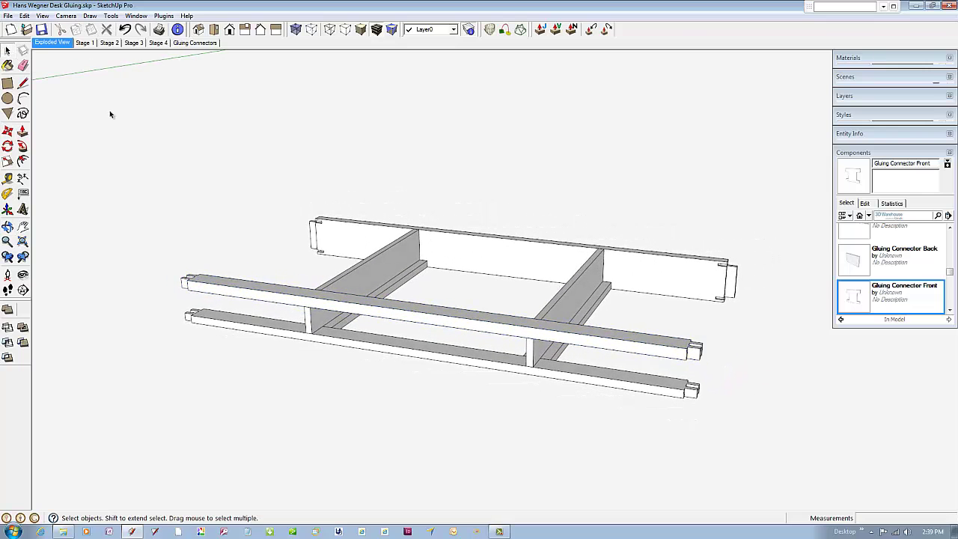
scroll(455, 330, up, 2)
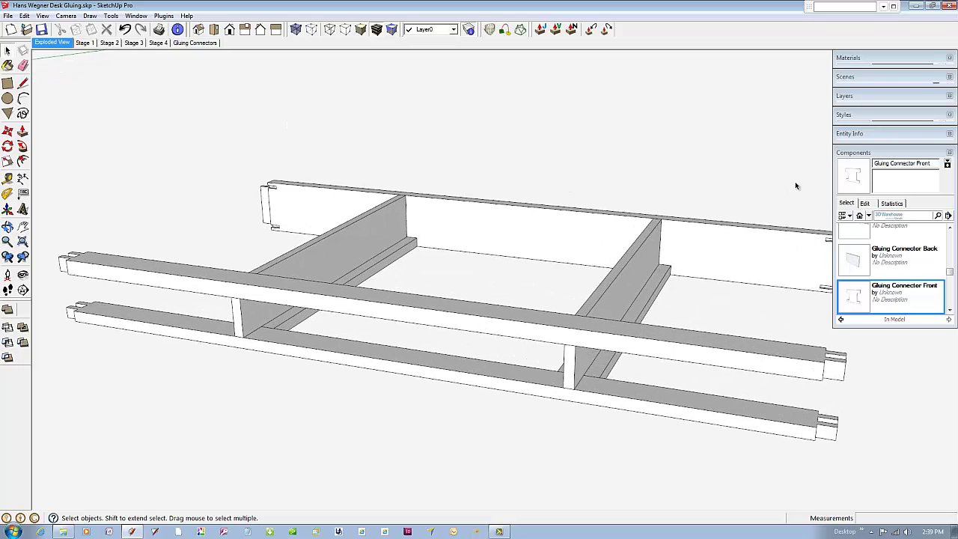
click(886, 153)
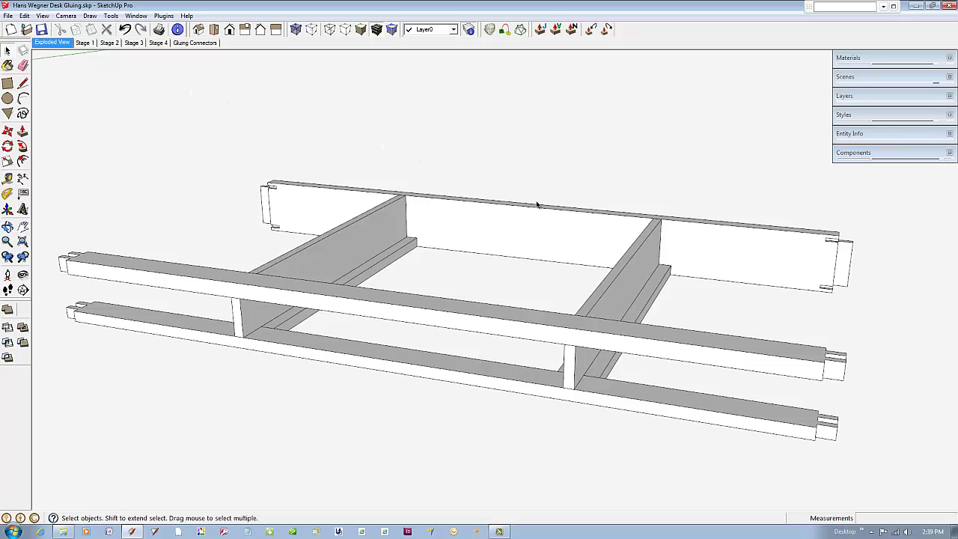
Step: Select the upper and lower-left End Drawer Runners beside the desk Top
scroll(577, 214, down, 8)
scroll(578, 218, down, 10)
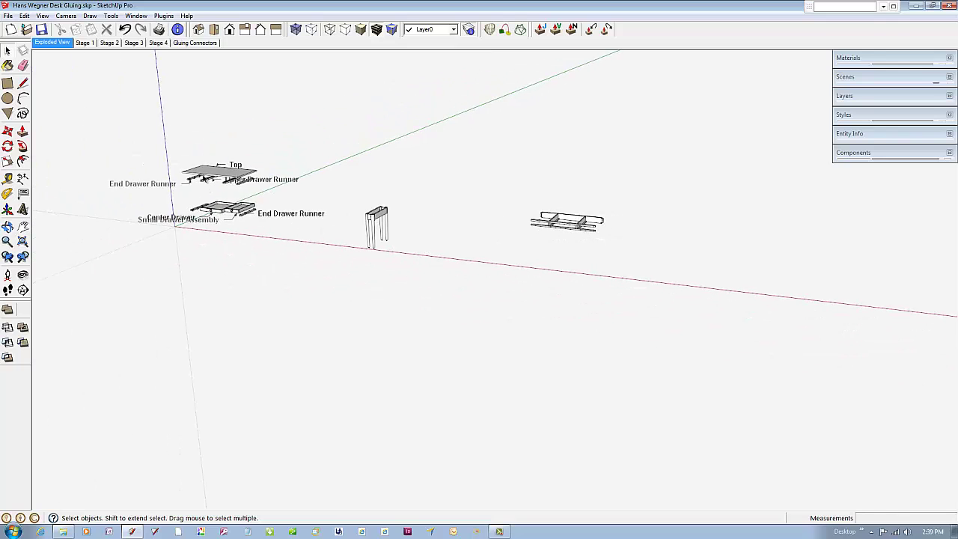
scroll(206, 173, up, 3)
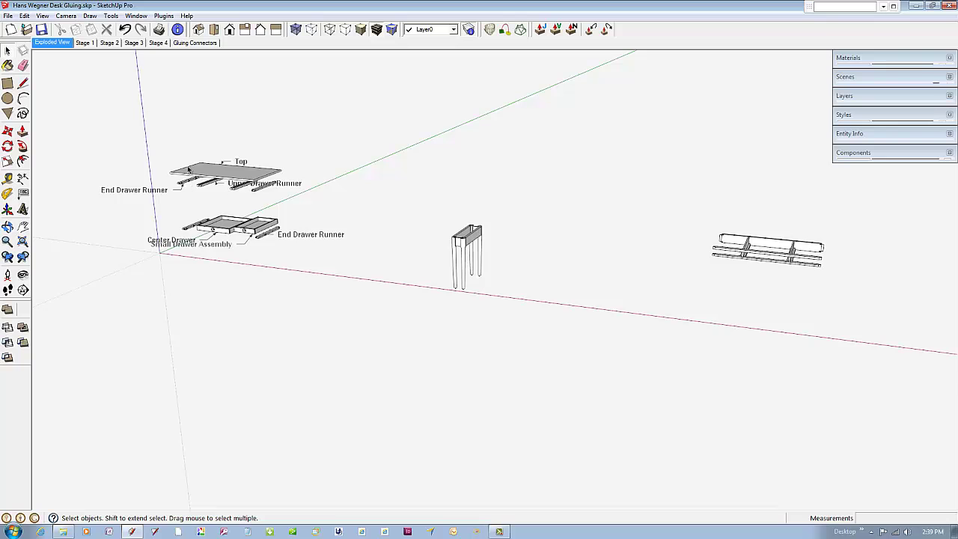
scroll(188, 169, up, 5)
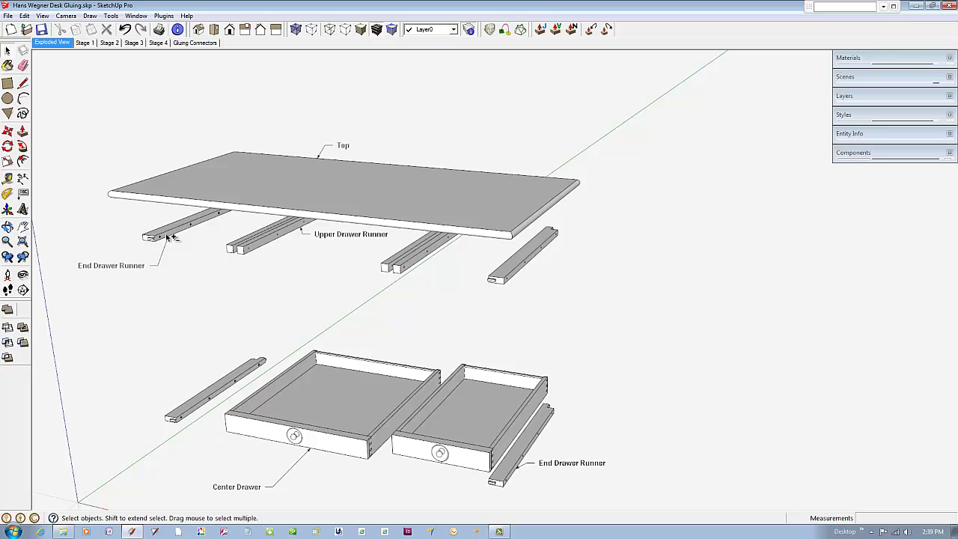
click(167, 234)
shift+click(185, 411)
scroll(174, 224, down, 2)
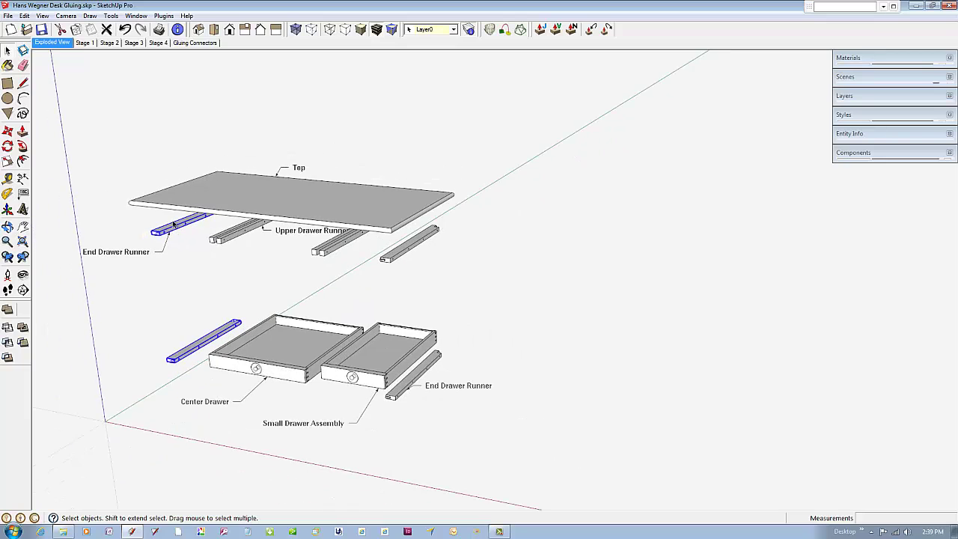
click(7, 132)
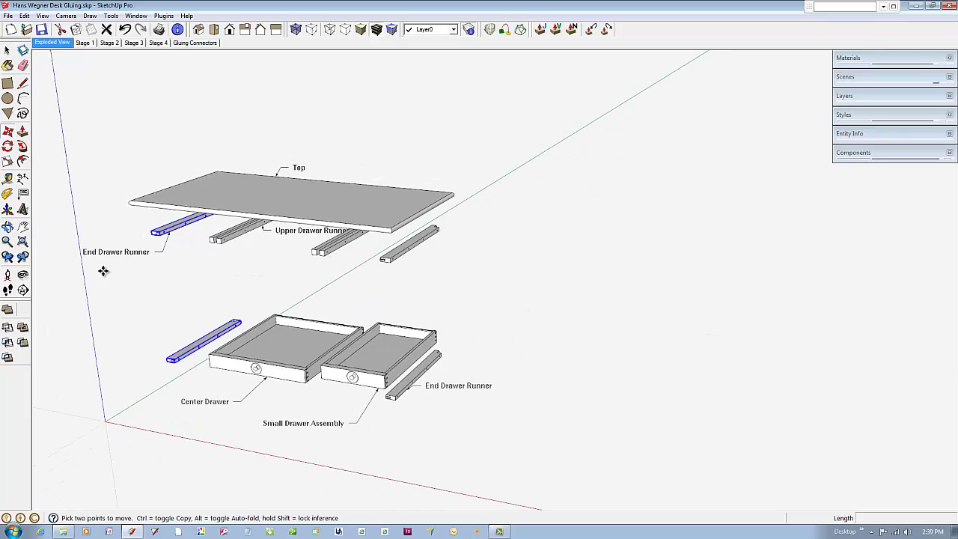
Step: Copy the two End Drawer Runners over near the drawer frame
click(155, 234)
key(ctrl)
scroll(157, 235, down, 5)
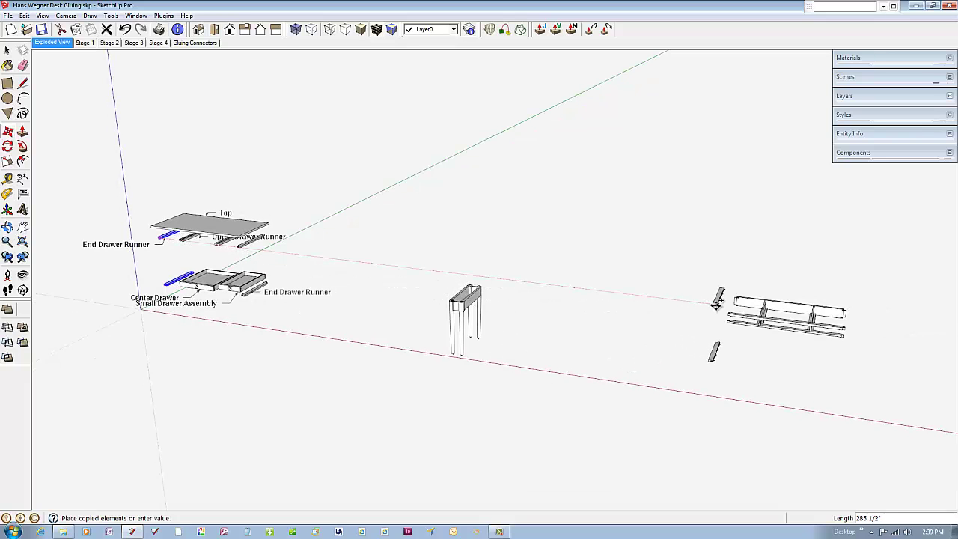
scroll(719, 303, up, 3)
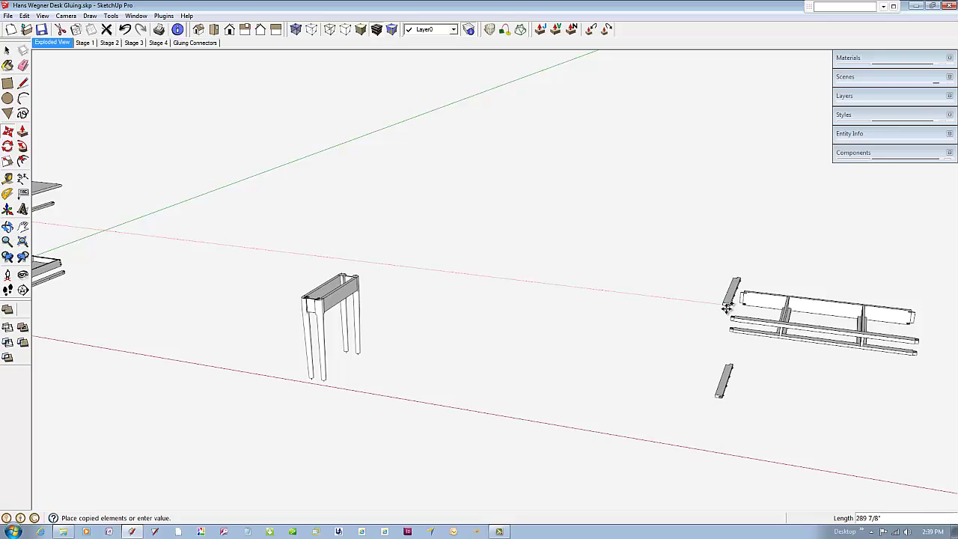
click(739, 313)
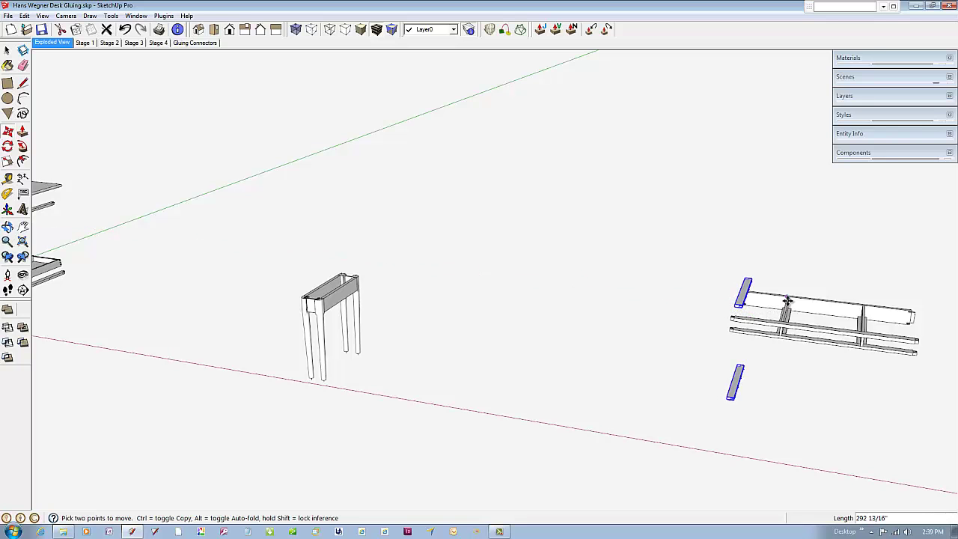
Step: Reposition the copied runners over the frame and view them from a new angle
scroll(788, 300, up, 4)
middle_drag(540, 330, 937, 396)
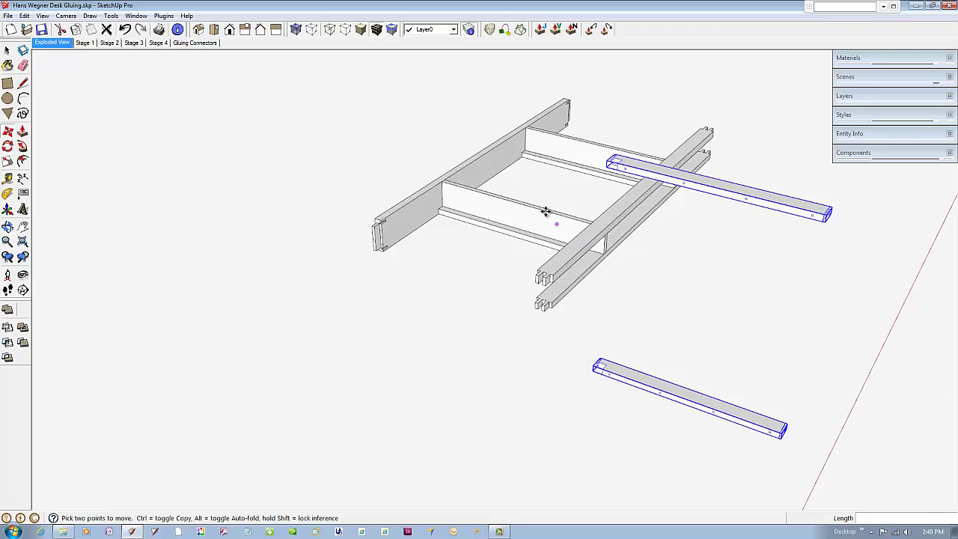
click(618, 168)
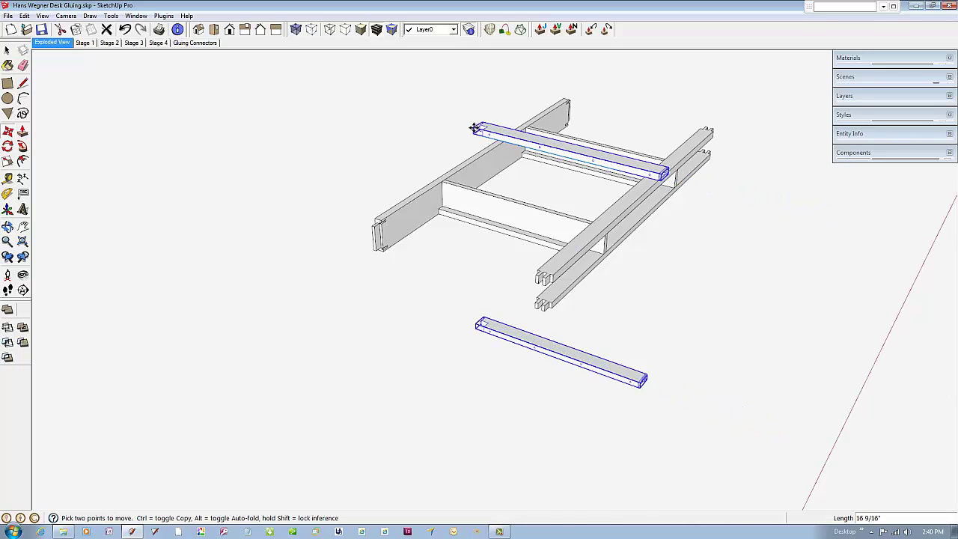
click(440, 119)
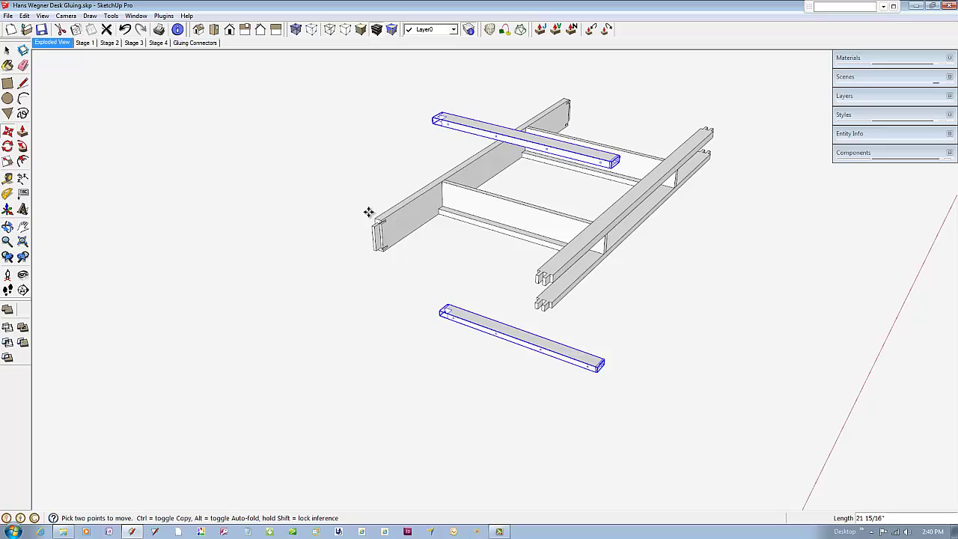
middle_drag(368, 212, 565, 181)
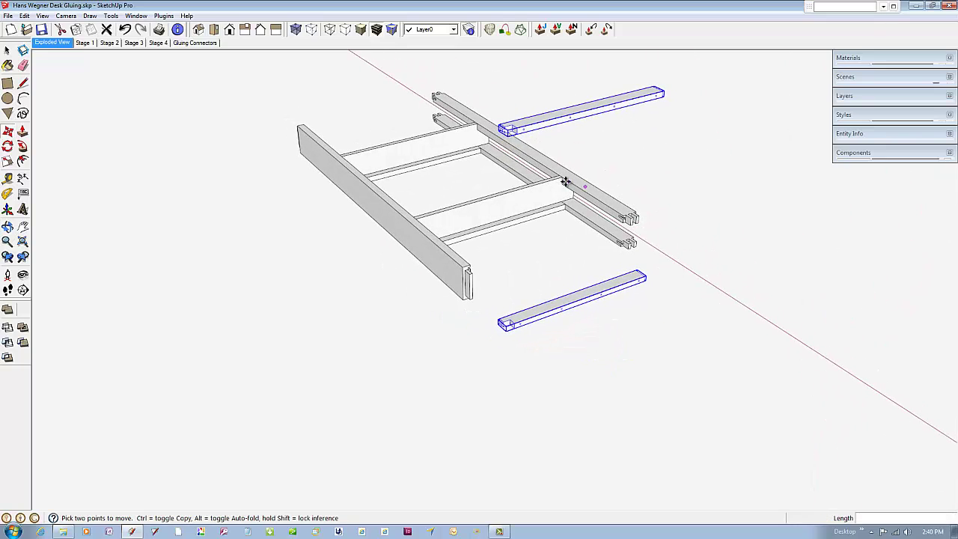
Step: Select only the upper End Drawer Runner and drop it near the framework's side board end
scroll(509, 131, up, 5)
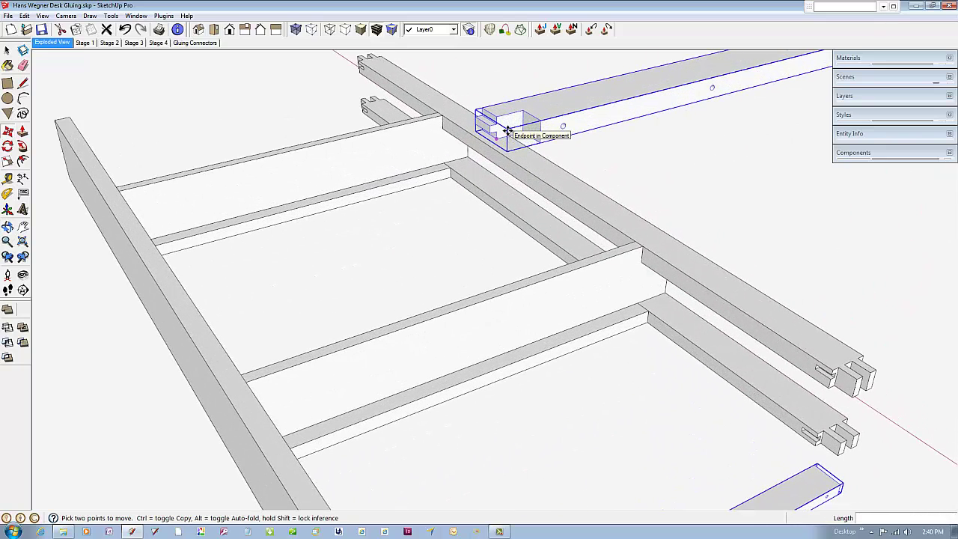
click(7, 51)
click(91, 107)
click(499, 114)
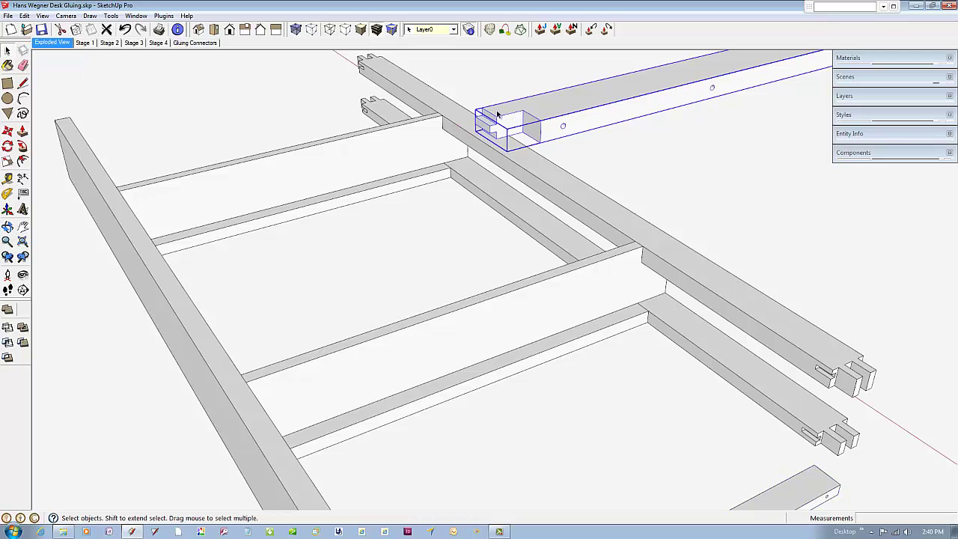
click(7, 134)
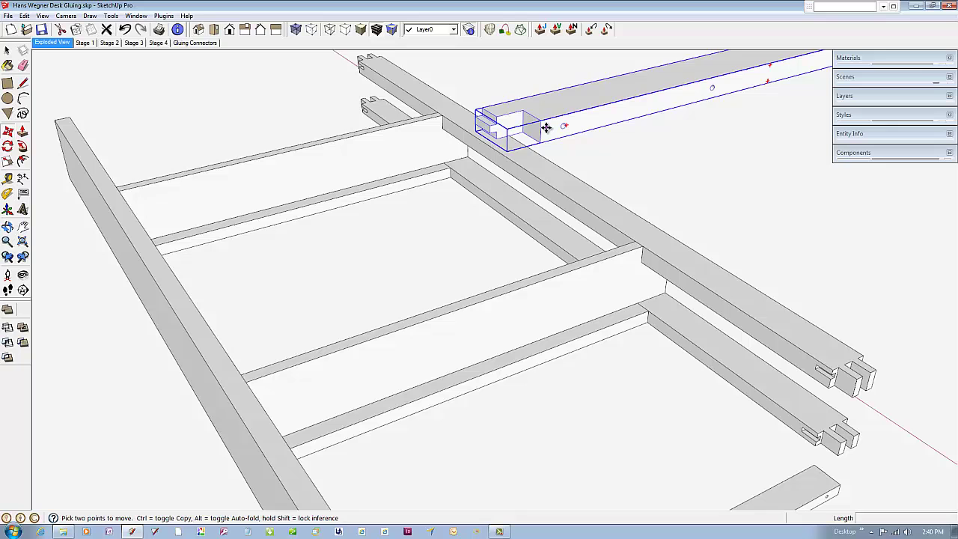
click(547, 127)
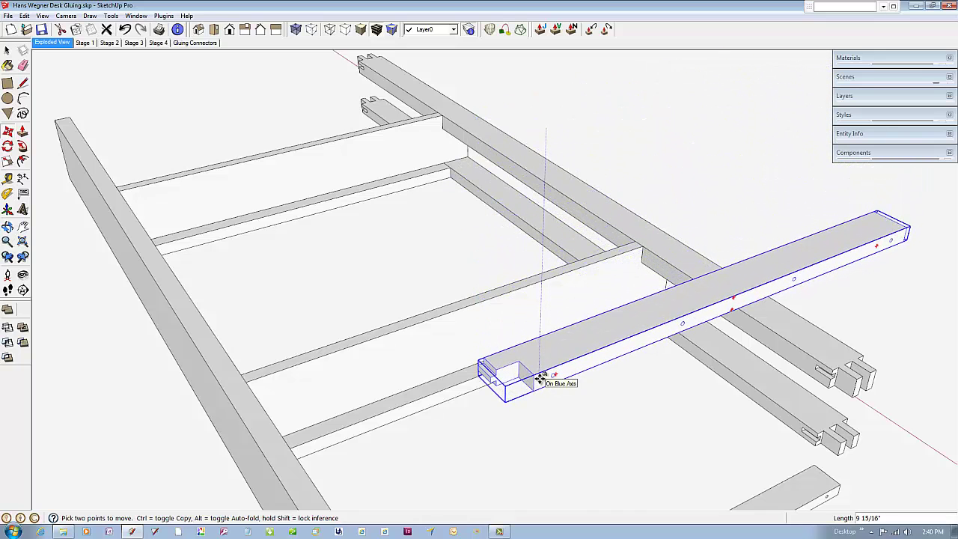
click(303, 468)
scroll(504, 135, down, 3)
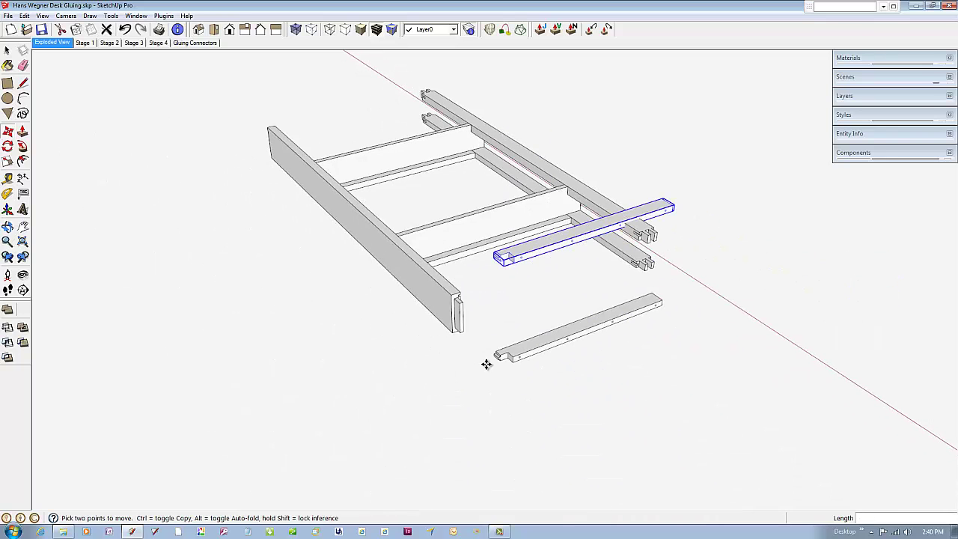
scroll(498, 355, up, 3)
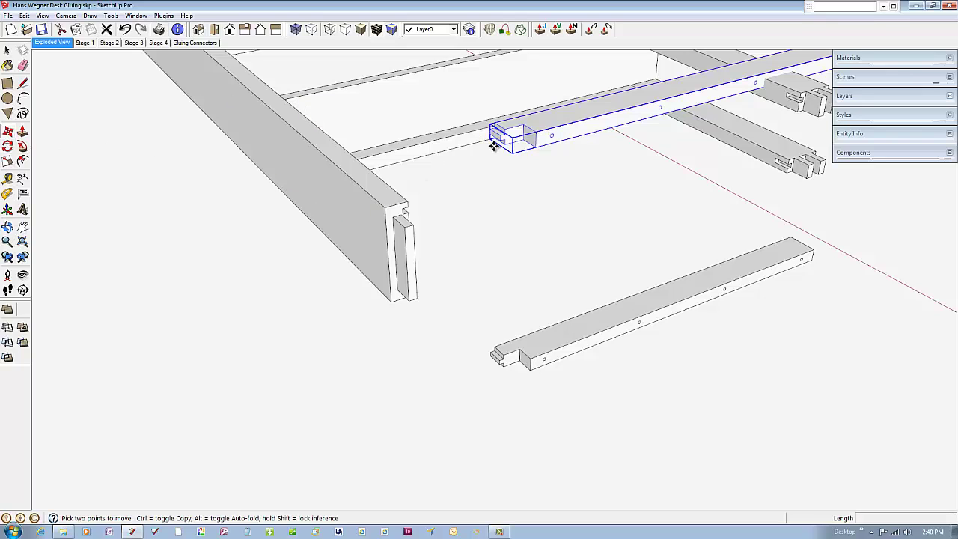
Step: Snap the first long rail into the side board's end joint
drag(507, 136, 407, 208)
scroll(405, 207, up, 4)
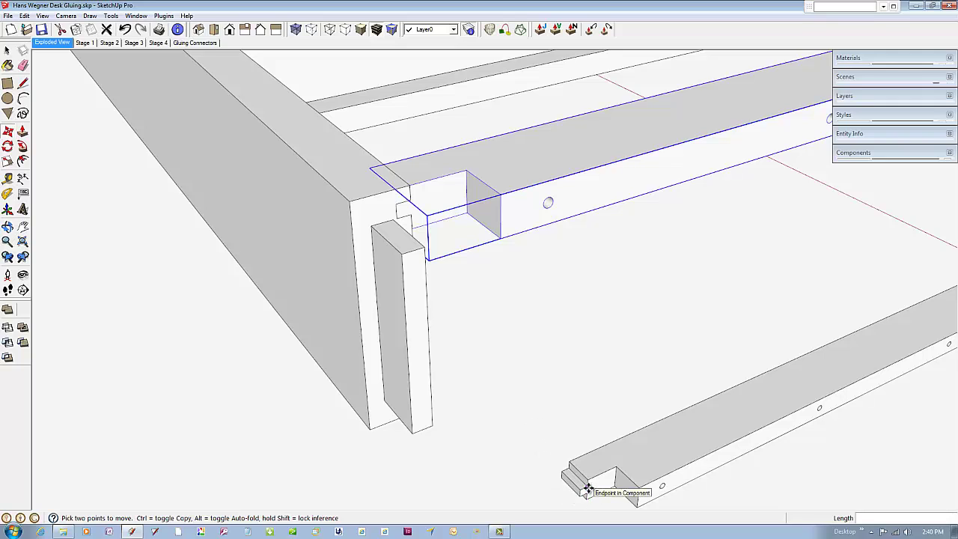
click(8, 50)
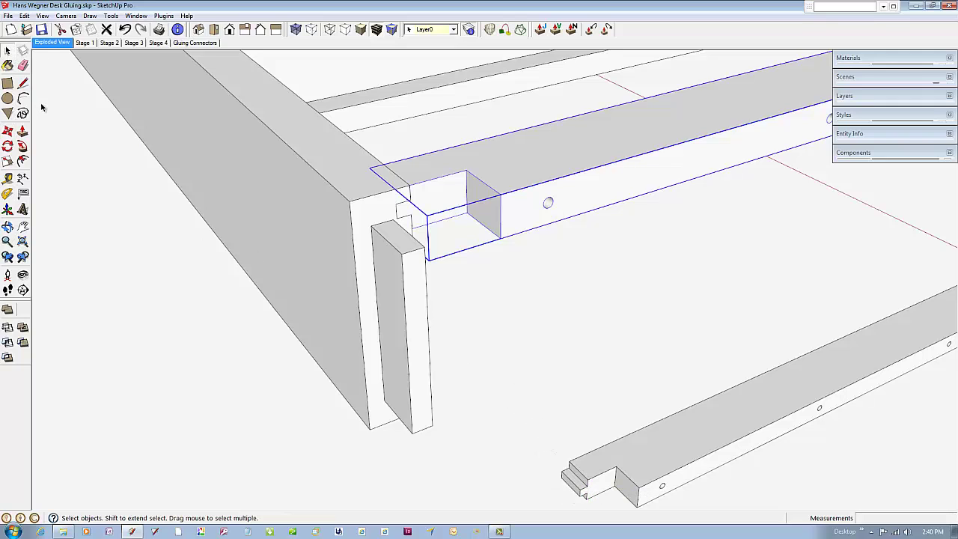
click(41, 103)
Step: Snap the lower long rail's end into its side board joint, then view the whole frame
click(8, 134)
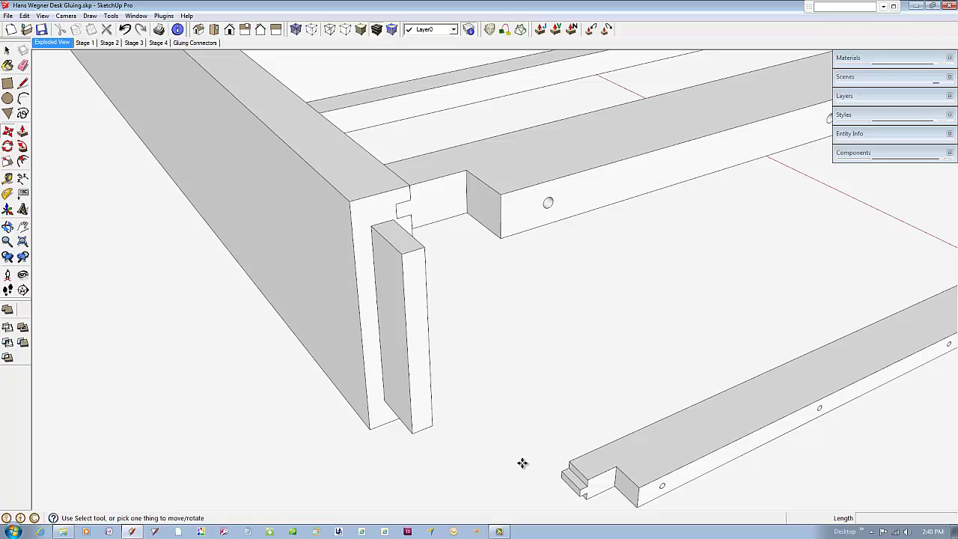
click(588, 489)
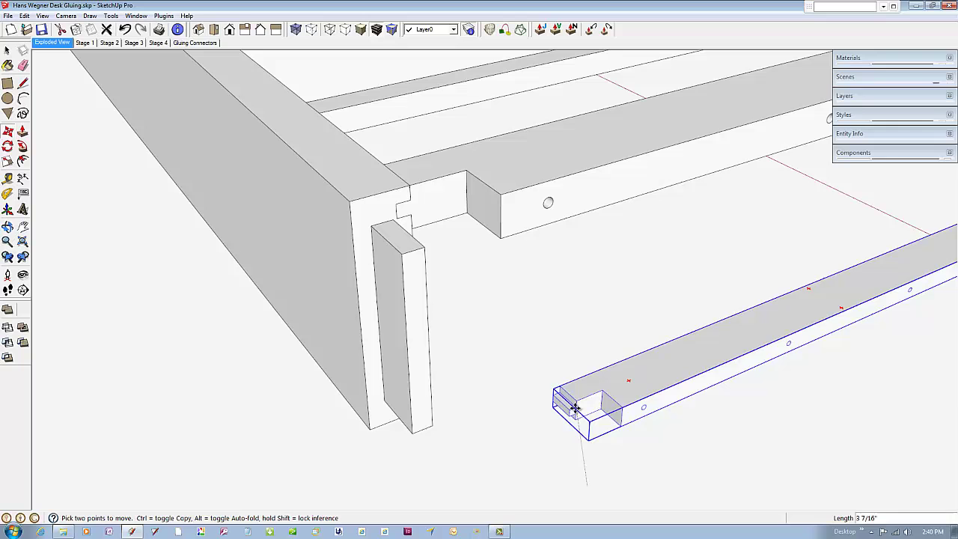
middle_drag(529, 394, 387, 370)
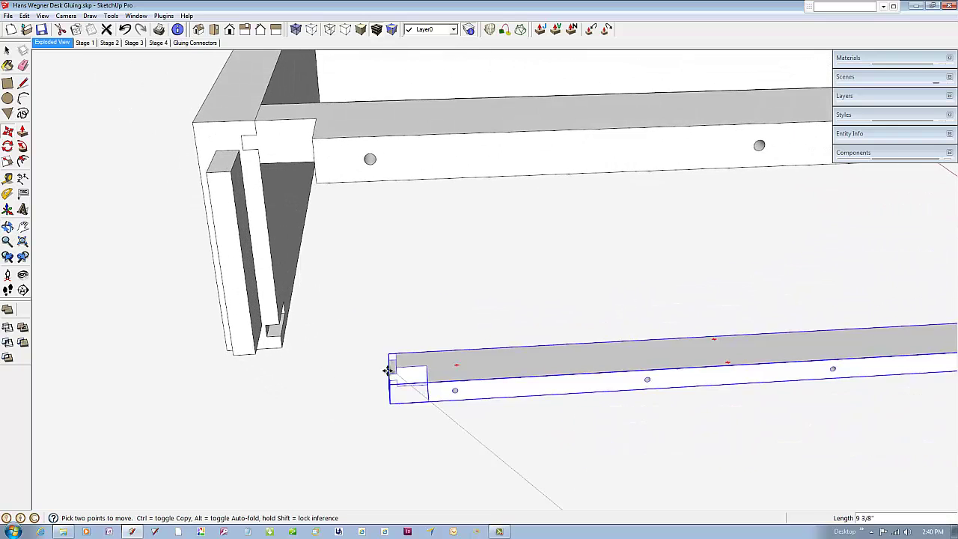
click(273, 327)
scroll(415, 344, down, 5)
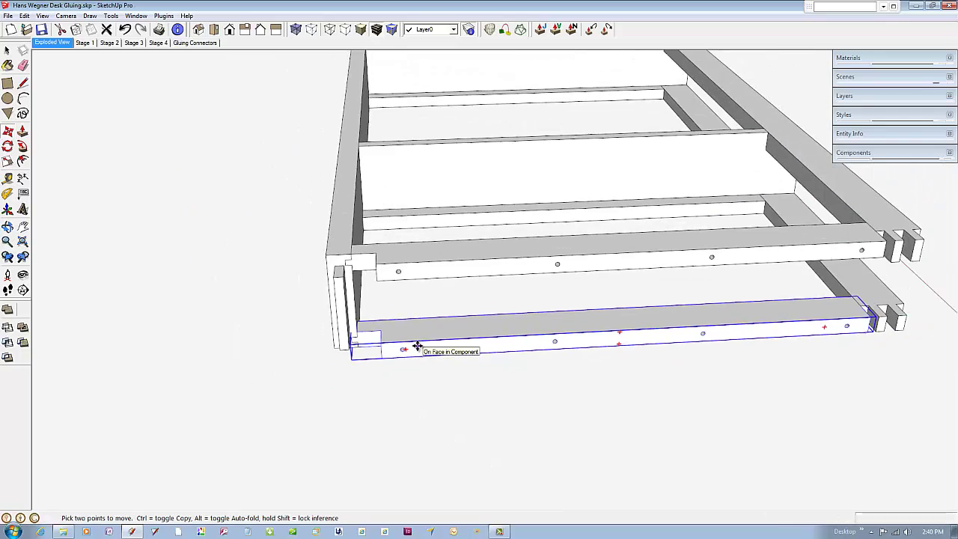
scroll(417, 347, down, 3)
middle_drag(706, 285, 211, 256)
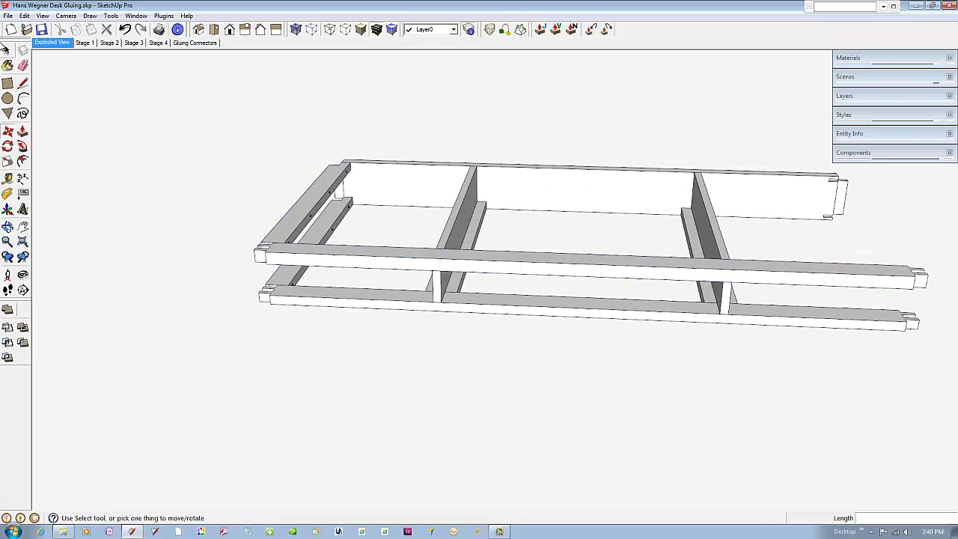
Step: Select the outer and inner short rails at the left end
click(9, 49)
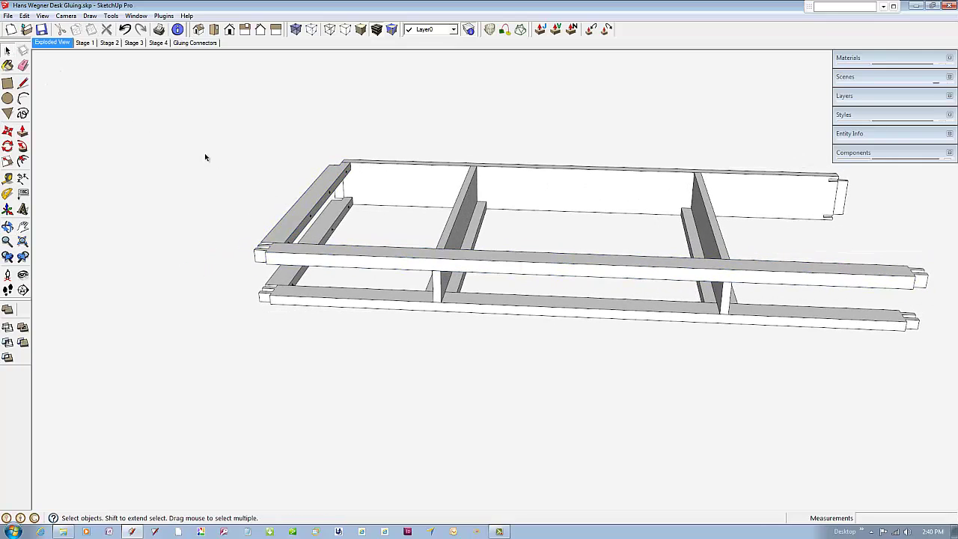
click(302, 205)
shift+click(329, 234)
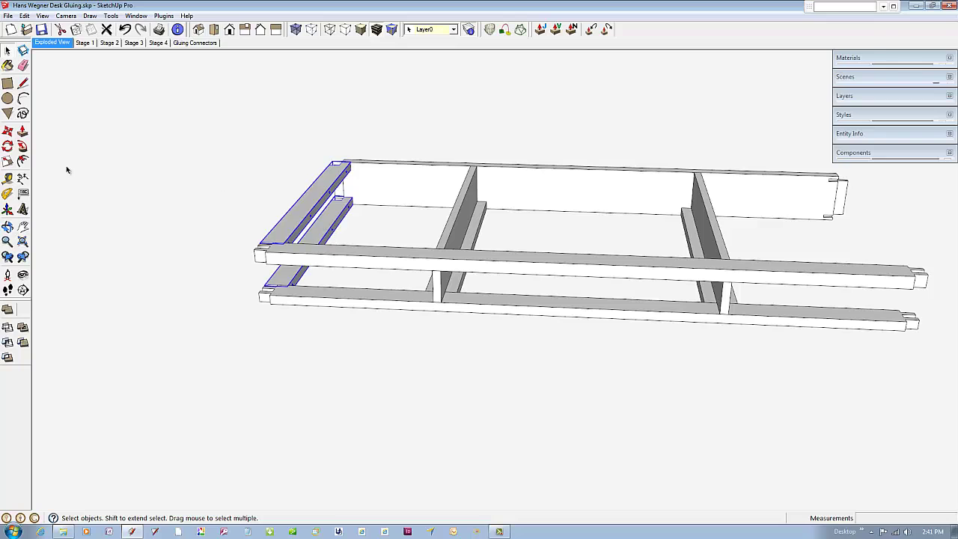
Step: Copy the two short end rails beside the frame and flip the copy along the red axis
click(8, 131)
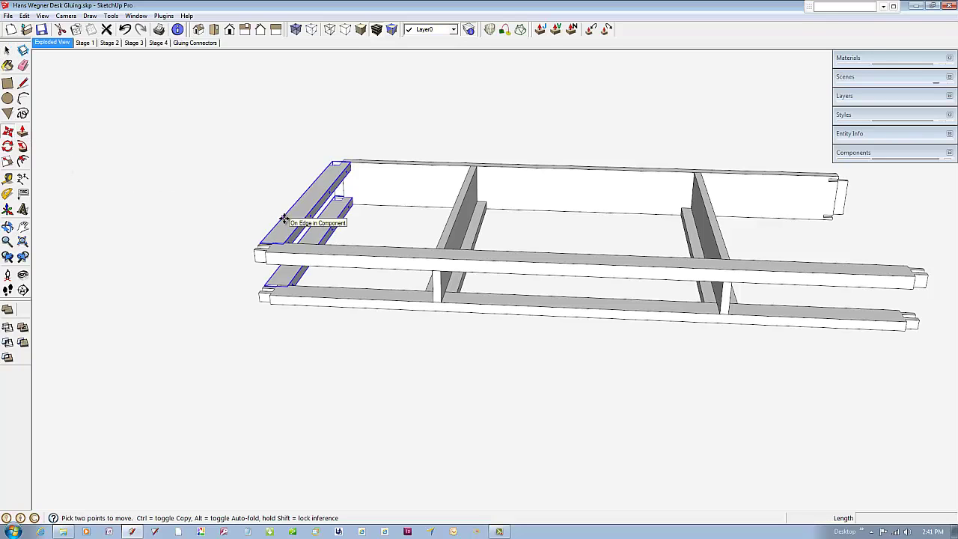
key(ctrl)
click(285, 218)
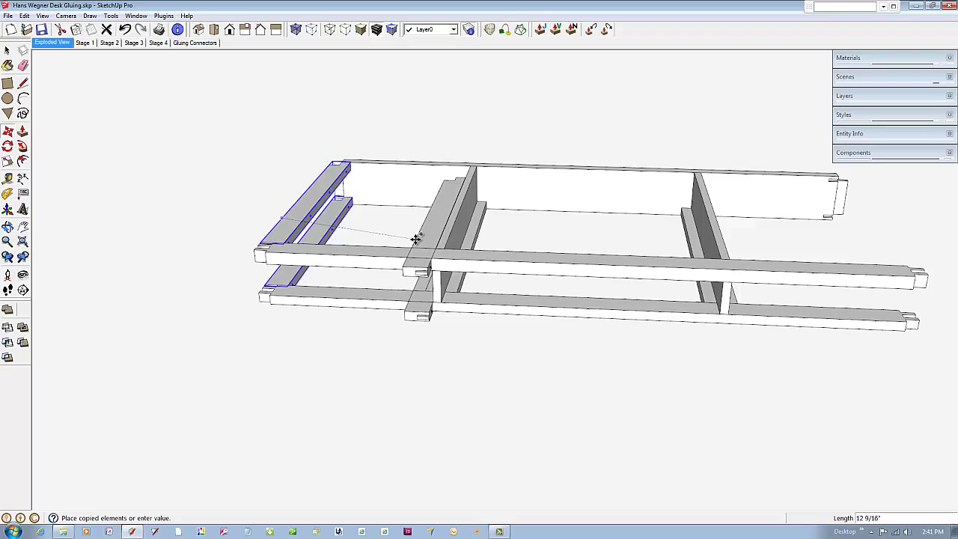
scroll(415, 235, down, 5)
click(581, 239)
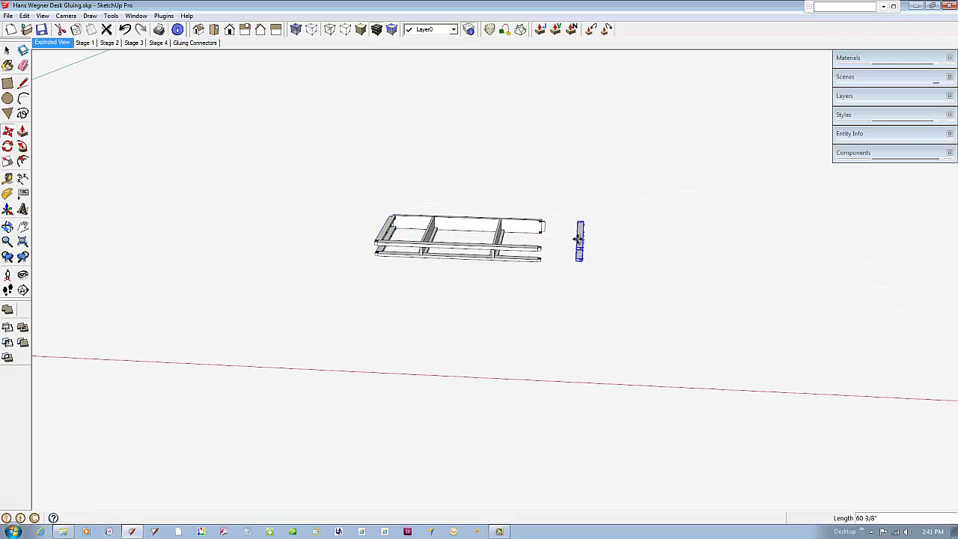
right_click(582, 241)
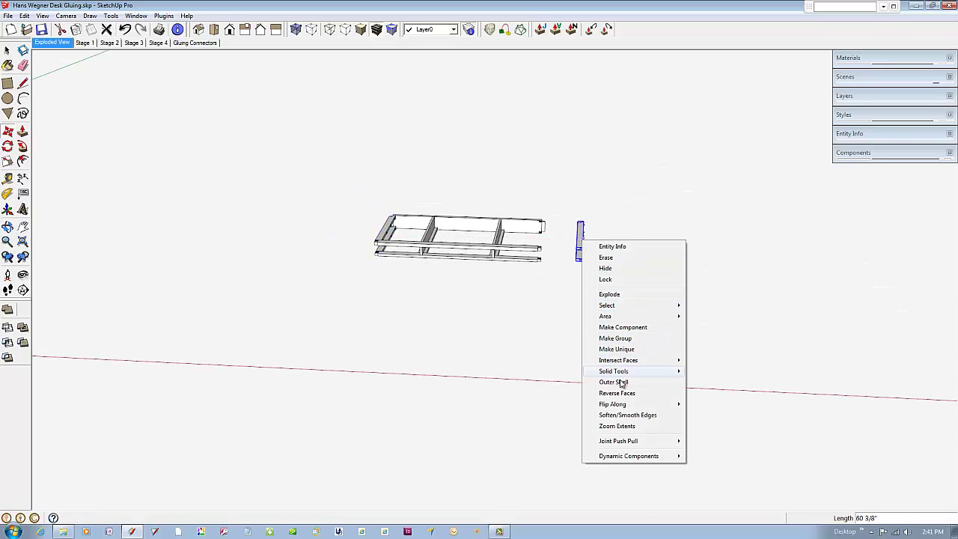
mouse_move(662, 407)
click(704, 405)
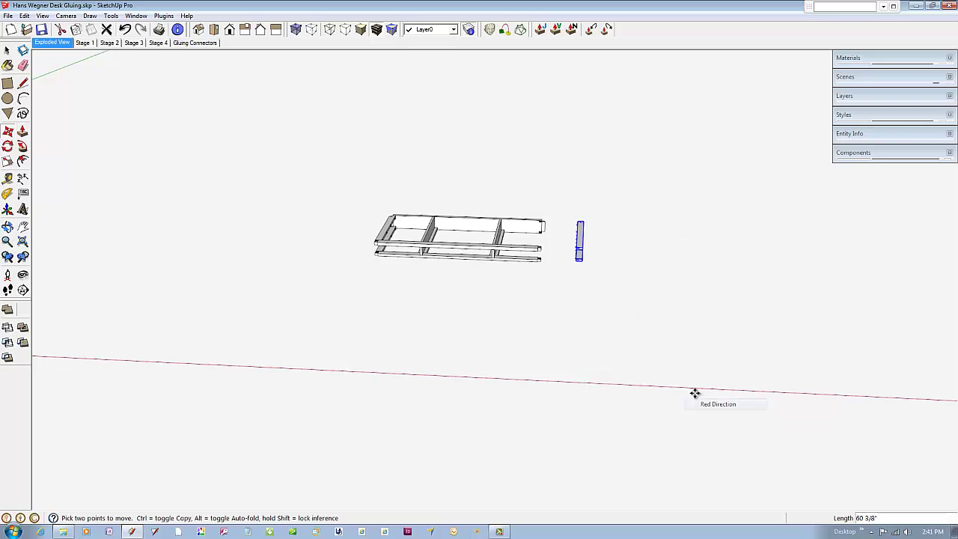
Step: Fit the mirrored rail pair against the frame's right end
scroll(537, 235, up, 5)
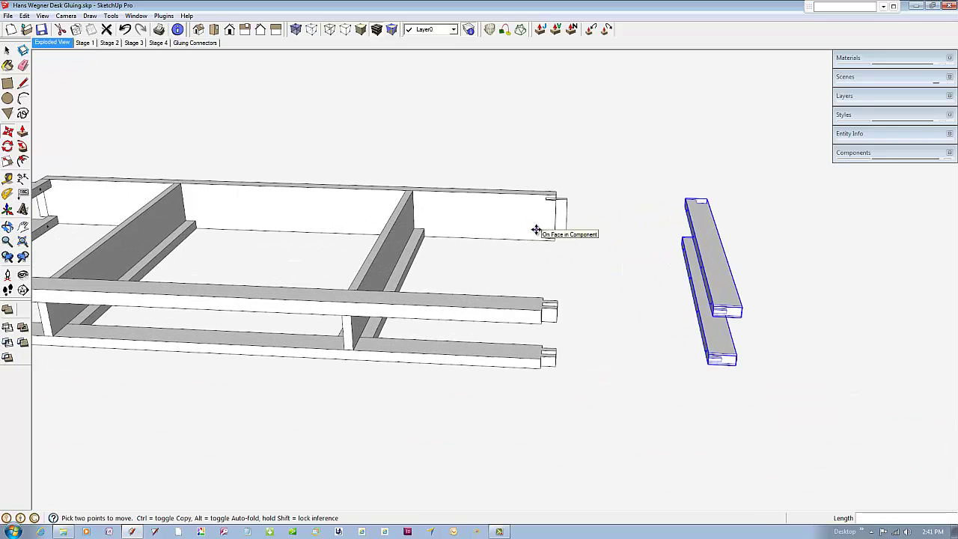
middle_drag(505, 210, 656, 208)
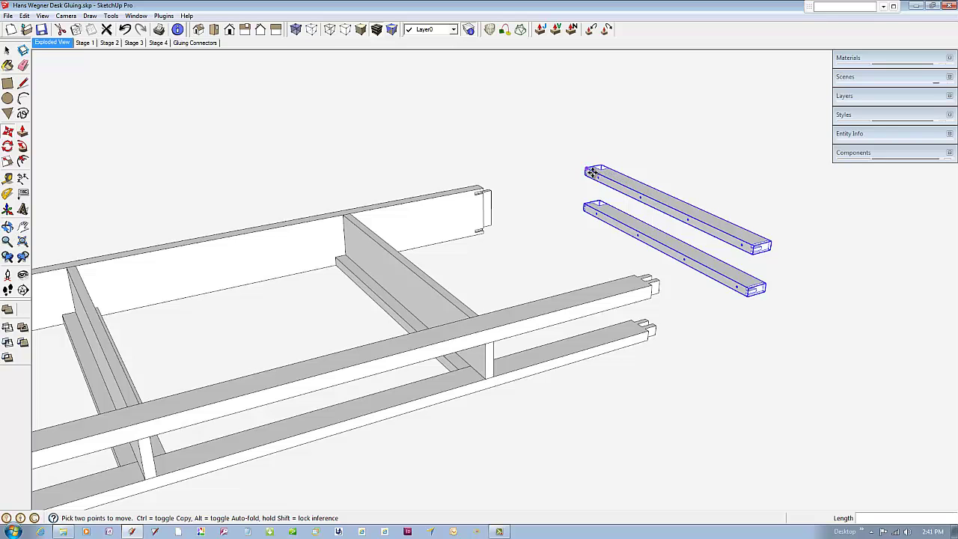
scroll(592, 172, up, 6)
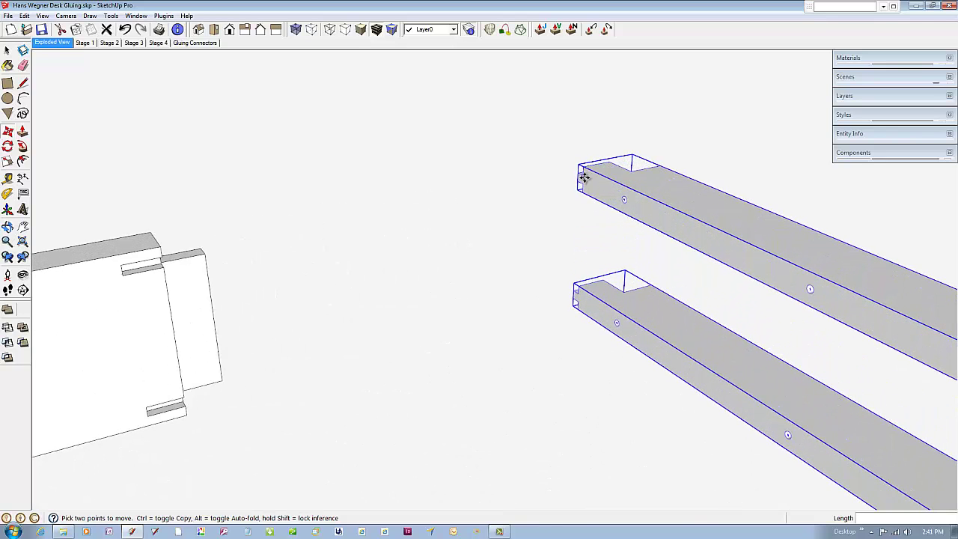
click(583, 177)
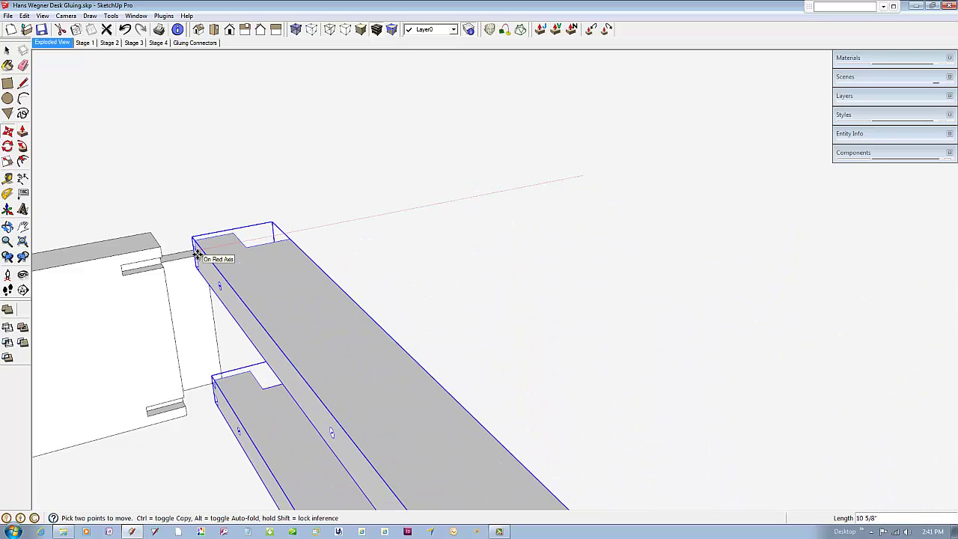
click(126, 265)
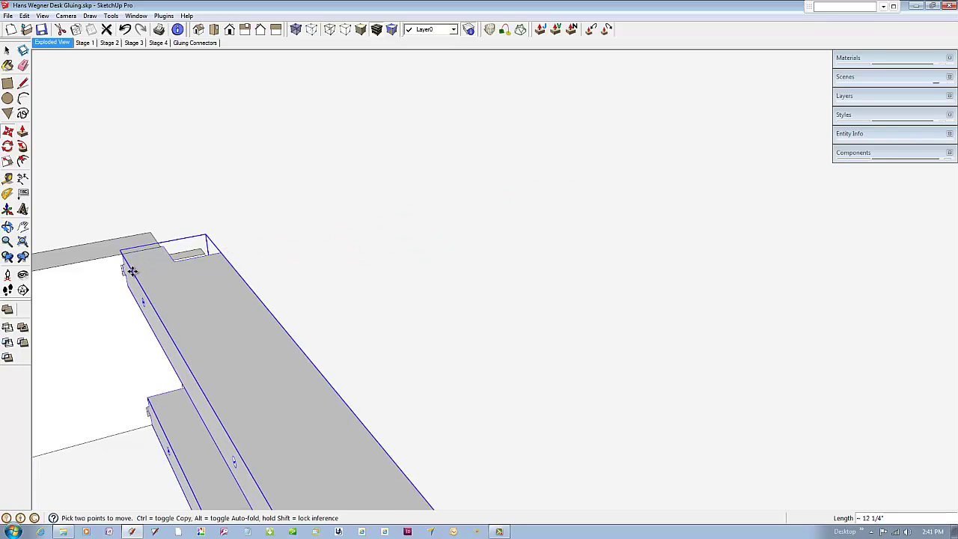
scroll(125, 269, up, 5)
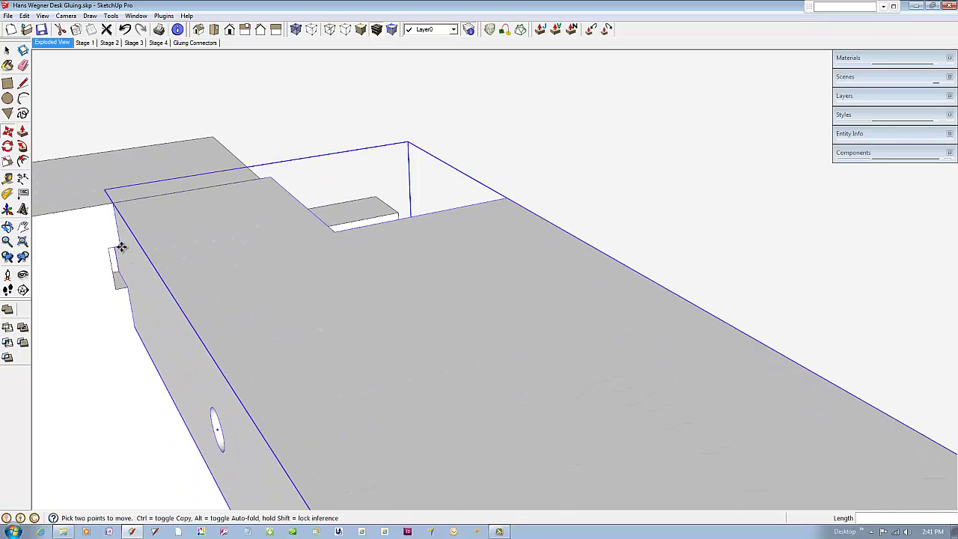
click(121, 247)
scroll(168, 249, down, 4)
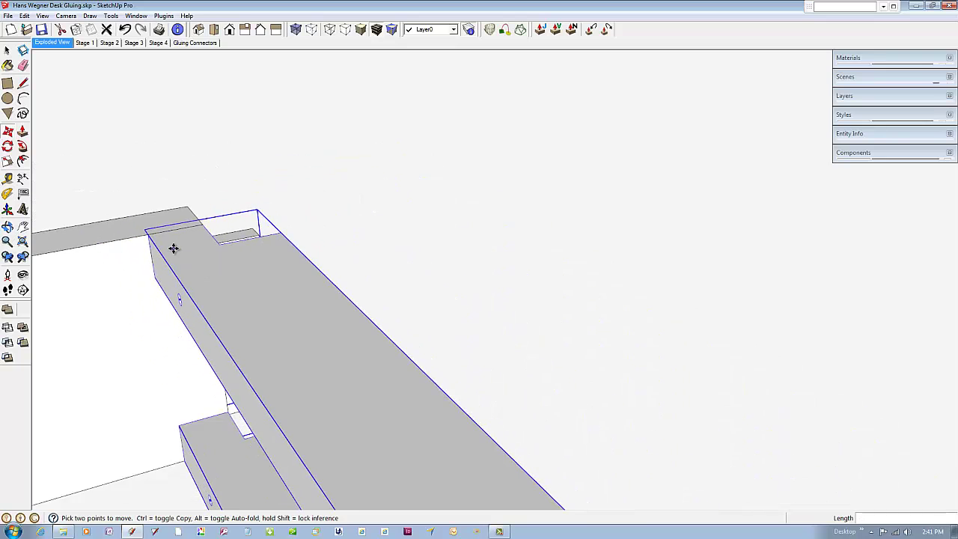
scroll(255, 288, down, 4)
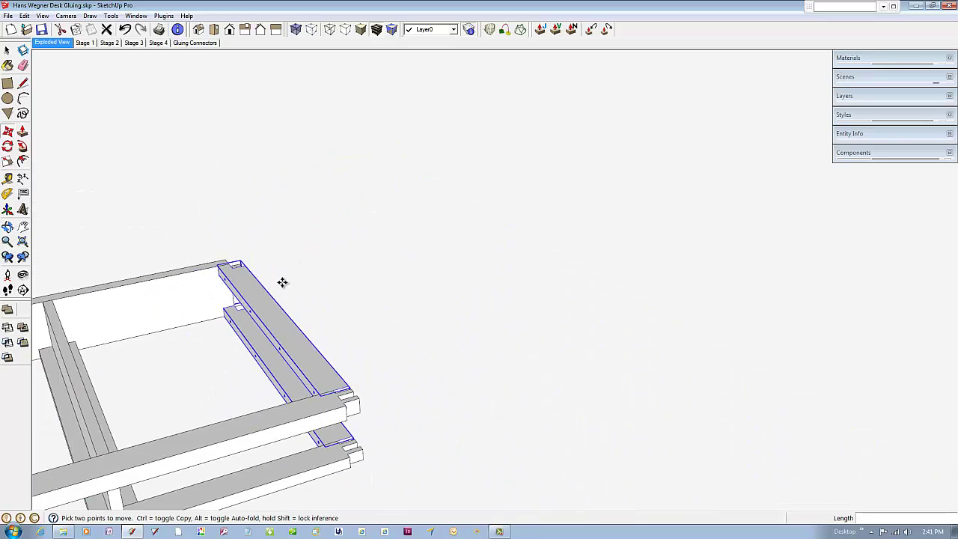
scroll(268, 310, down, 1)
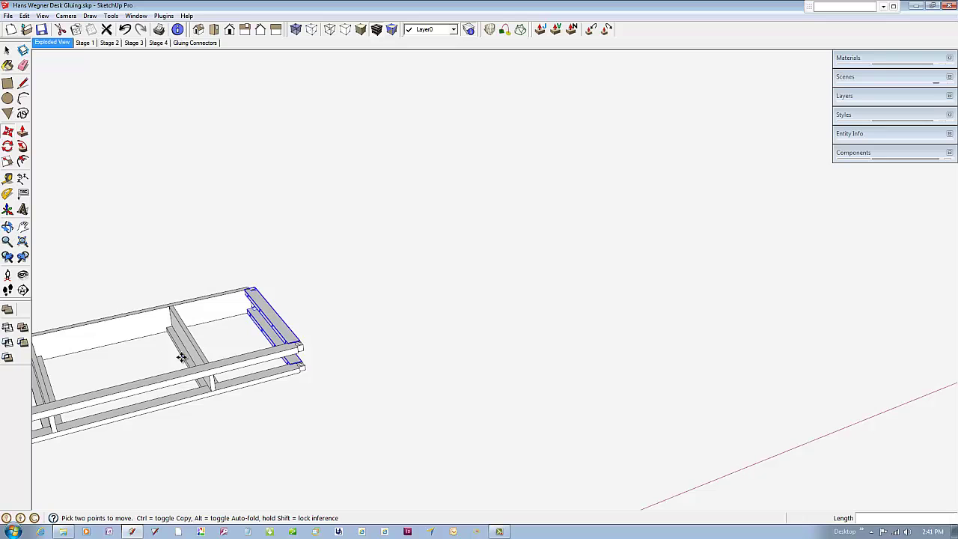
middle_drag(177, 396, 240, 303)
key(m)
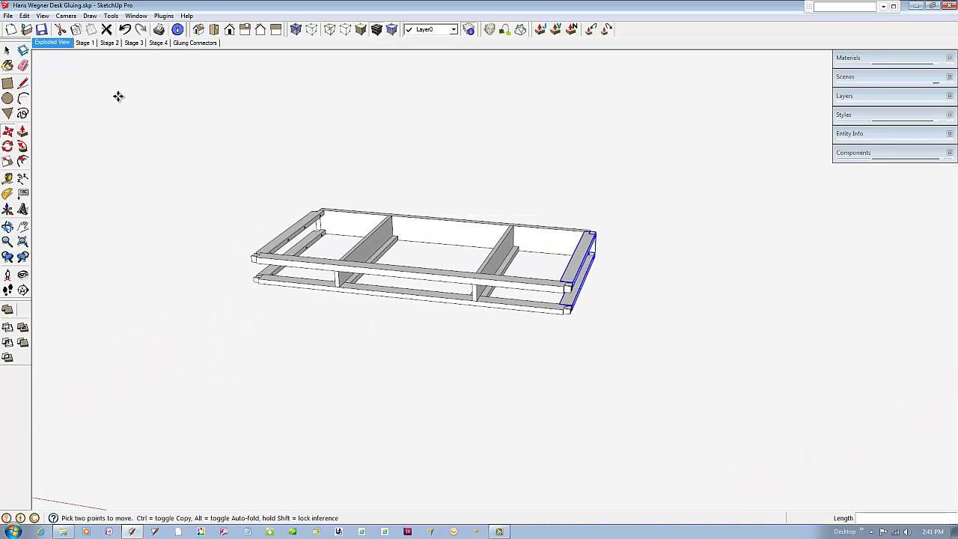
click(7, 50)
click(187, 134)
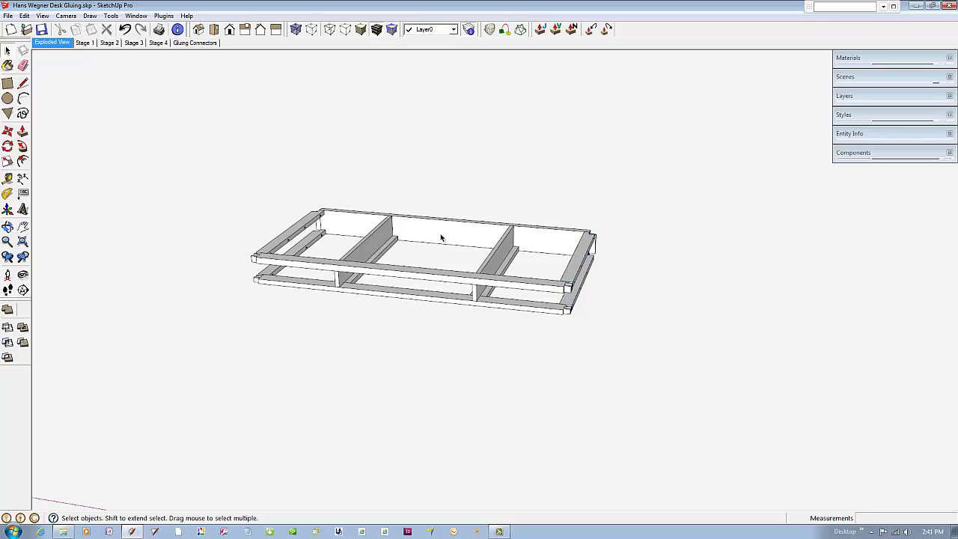
scroll(440, 238, up, 5)
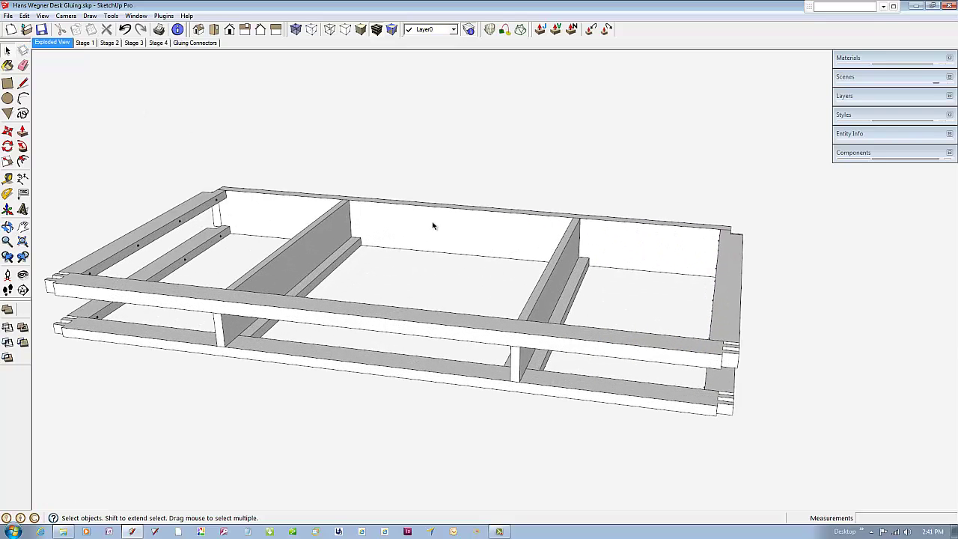
scroll(504, 228, down, 5)
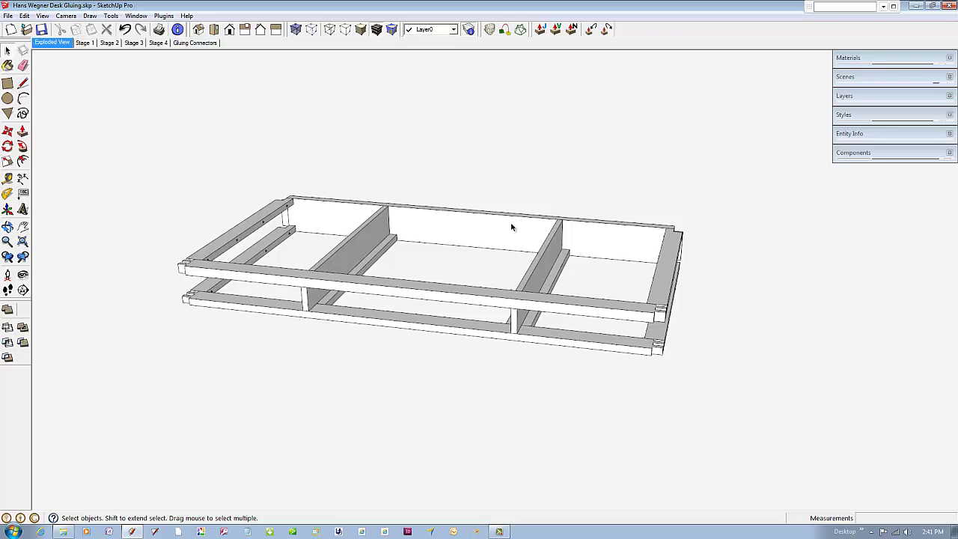
scroll(514, 226, down, 6)
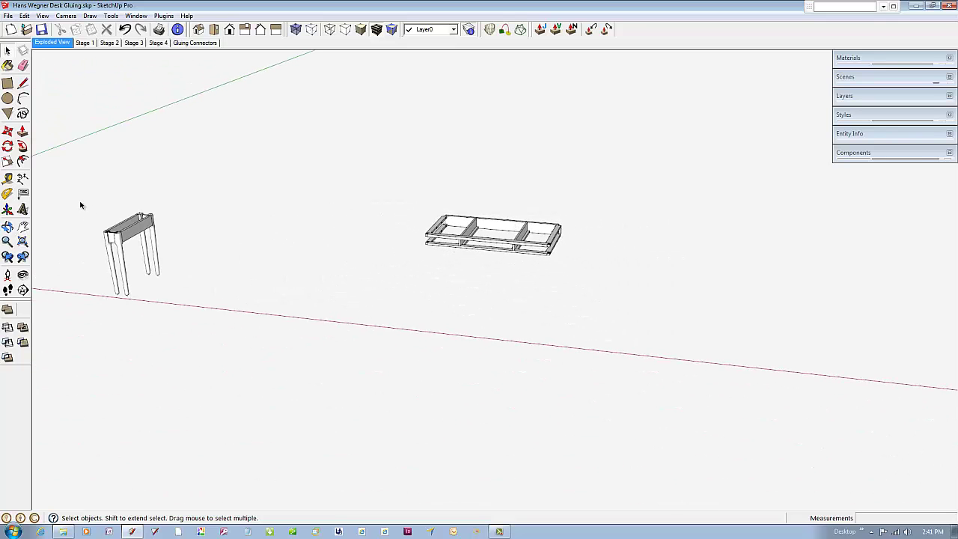
Step: Copy the left leg end frame and place the copy under the framework
drag(79, 200, 175, 297)
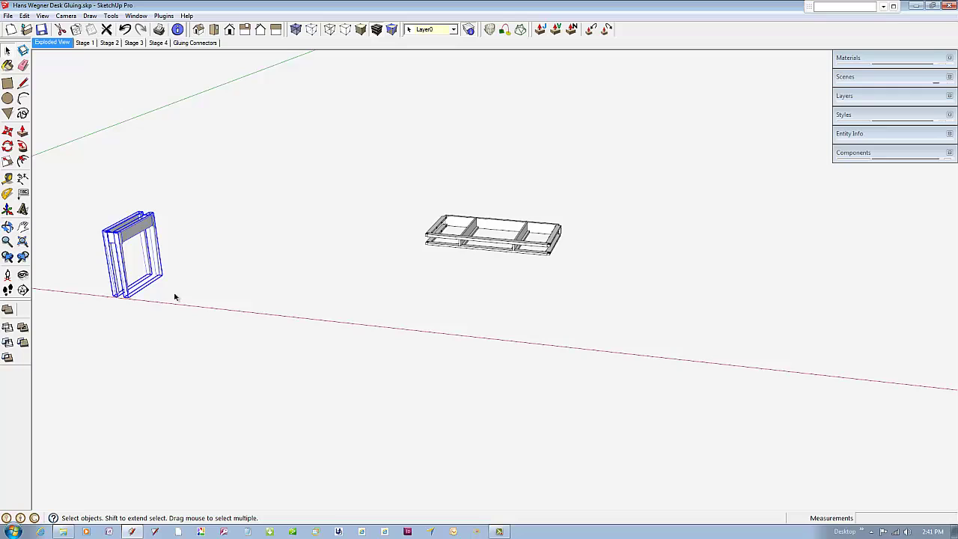
click(9, 132)
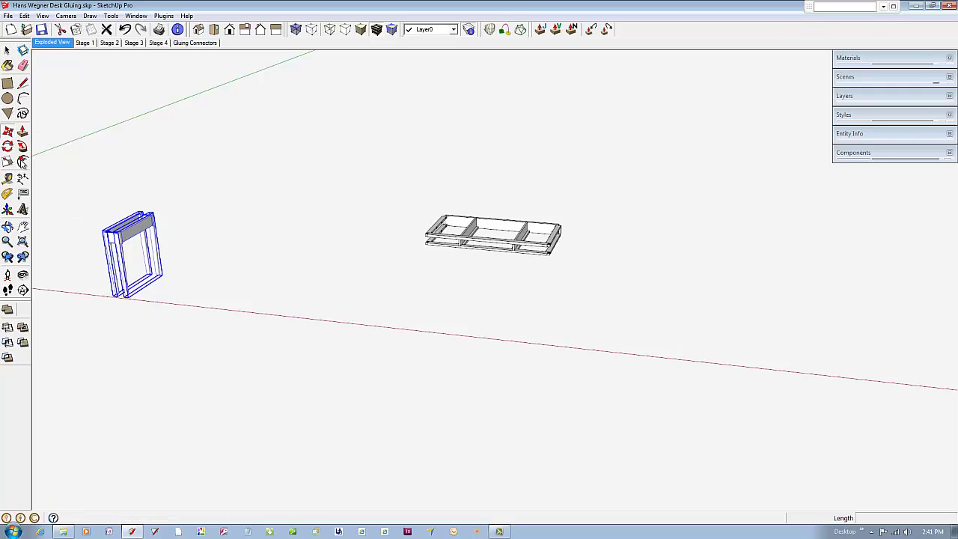
key(ctrl)
click(124, 240)
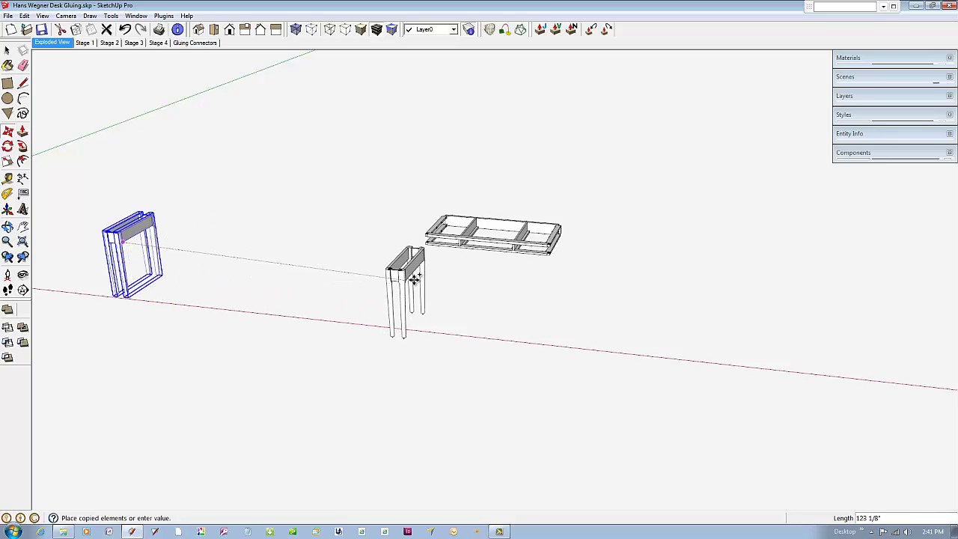
click(455, 274)
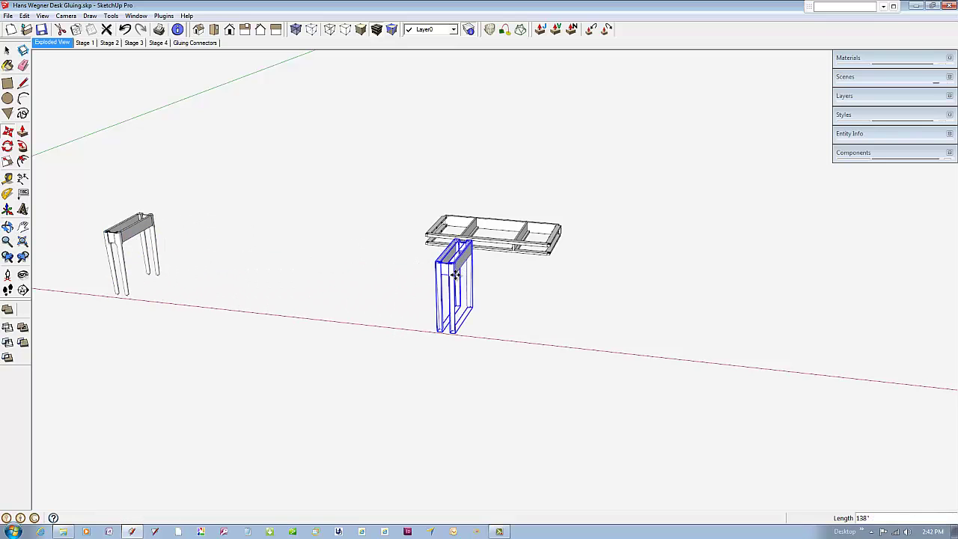
scroll(462, 232, up, 5)
scroll(455, 237, up, 3)
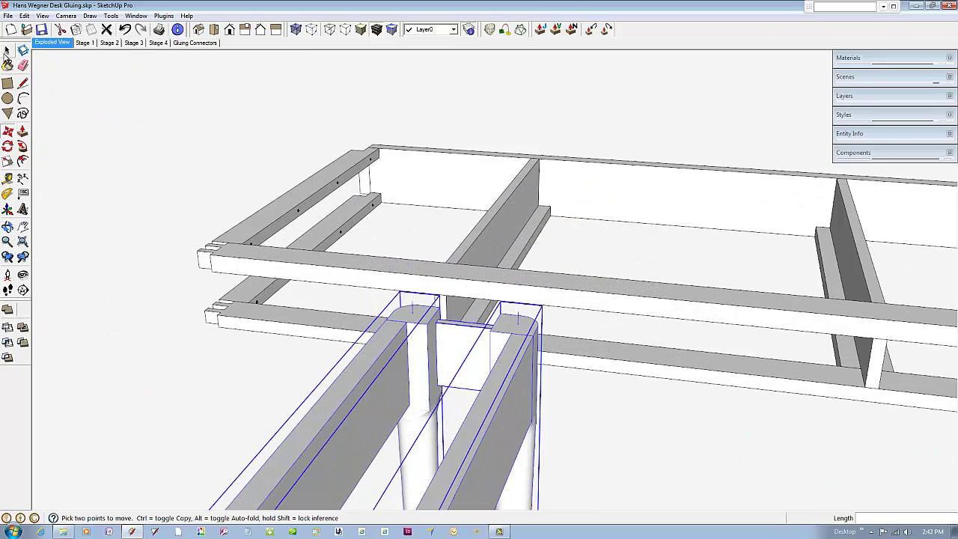
Step: Snap the leg-and-rail group's top corner onto the framework's left corner
click(7, 50)
click(351, 290)
click(416, 314)
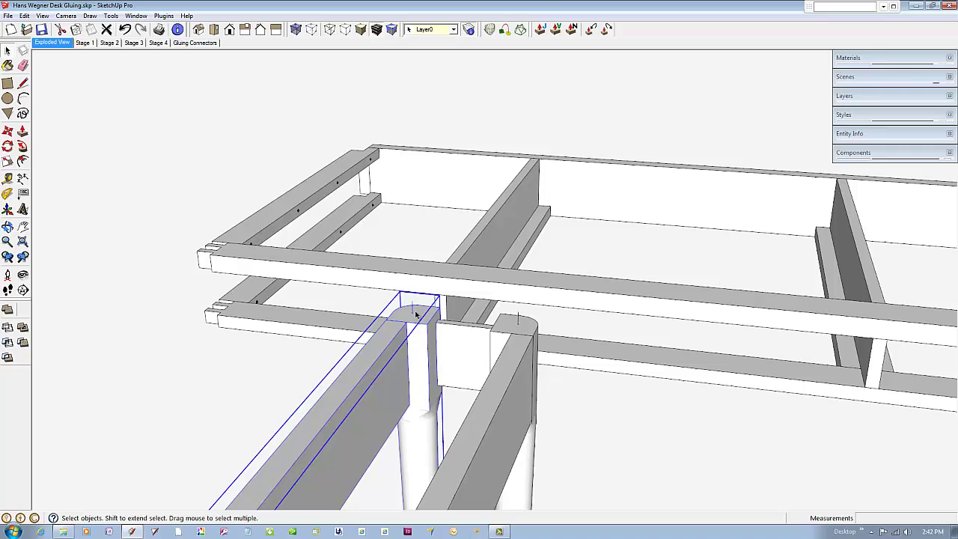
click(7, 130)
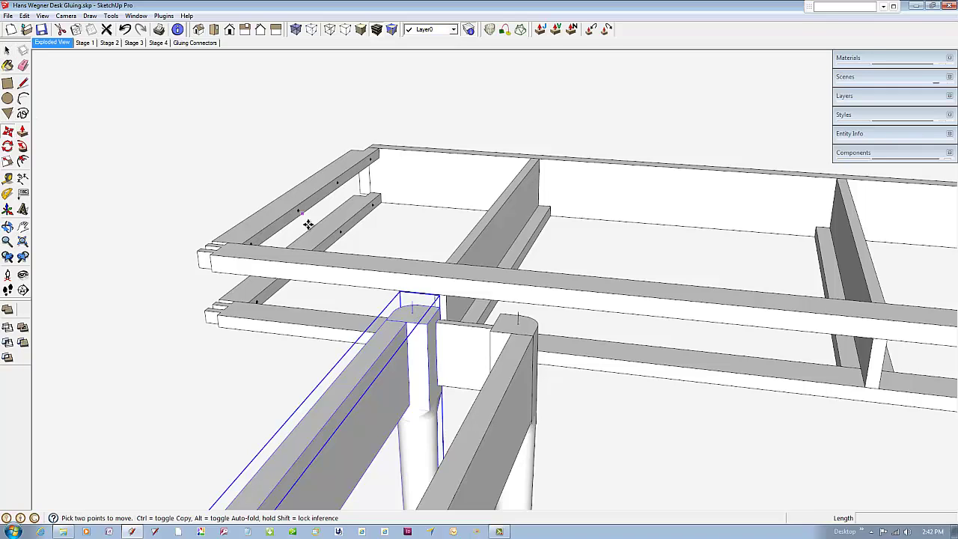
click(443, 305)
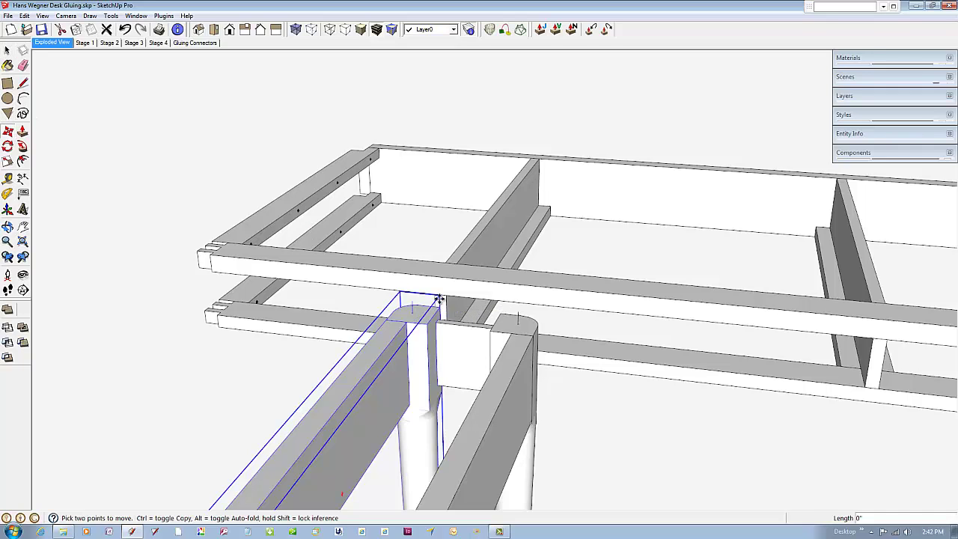
click(377, 142)
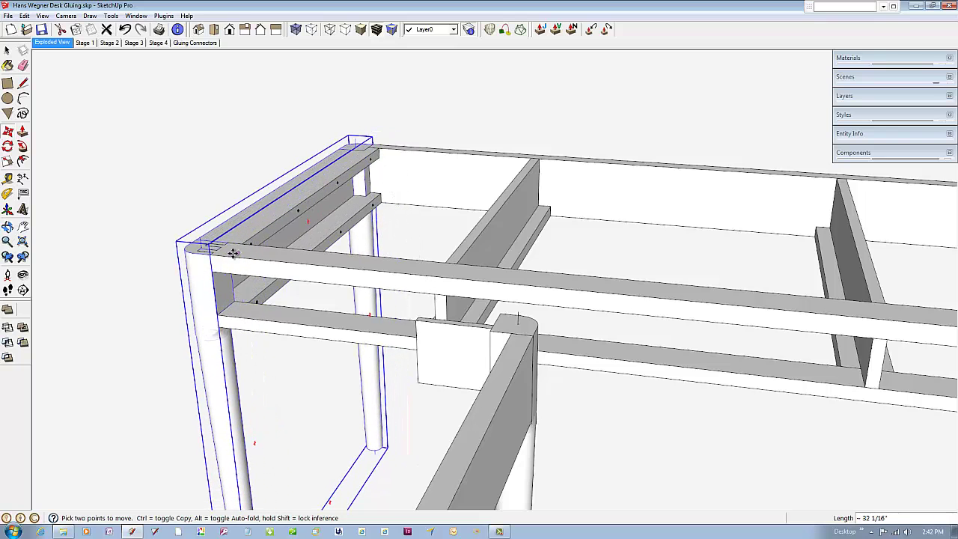
scroll(233, 256, down, 4)
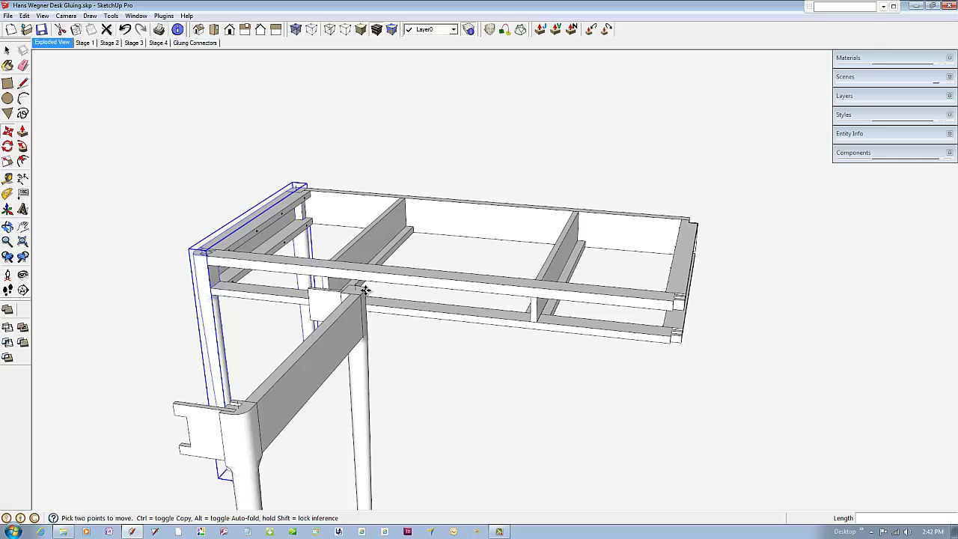
Step: Snap the other leg-and-rail group into the framework's far right corner
click(7, 50)
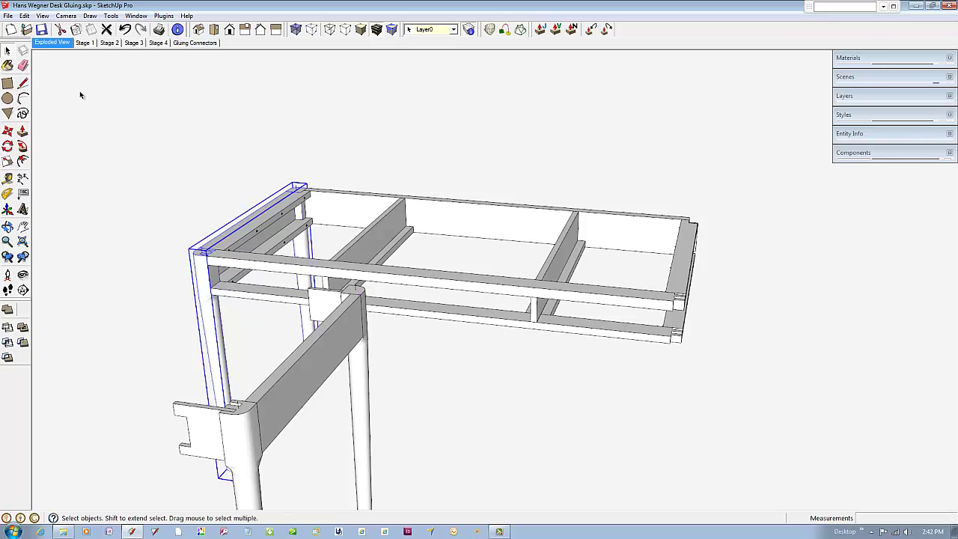
click(80, 91)
click(8, 131)
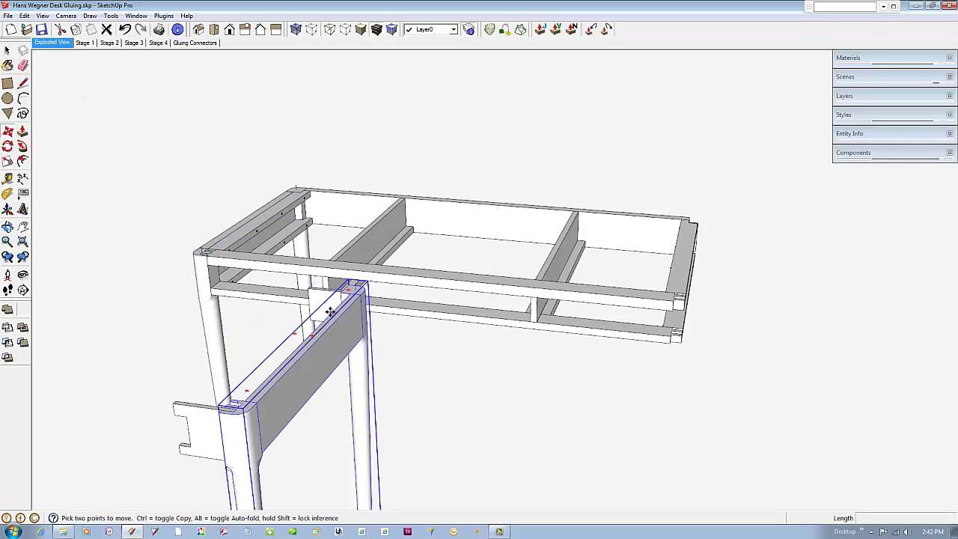
scroll(342, 307, up, 2)
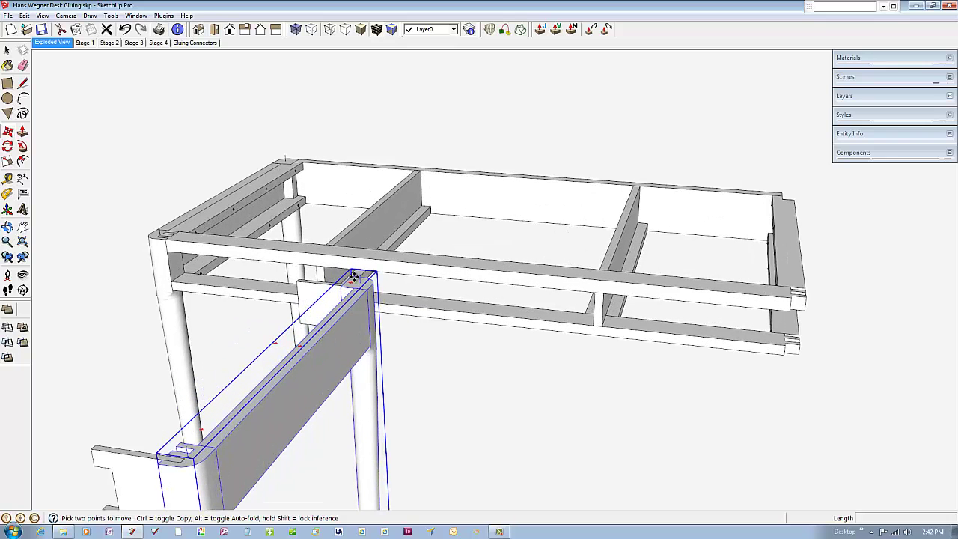
click(350, 277)
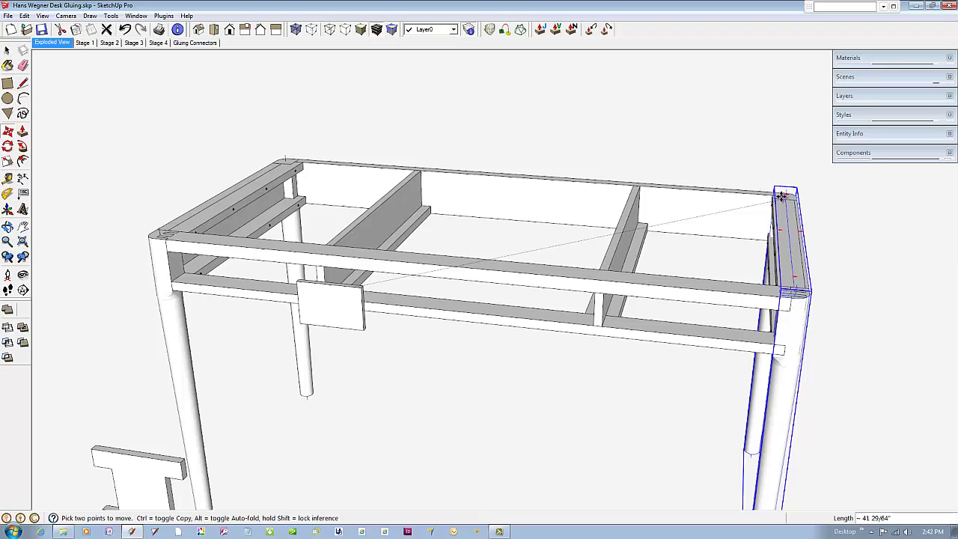
scroll(786, 210, up, 4)
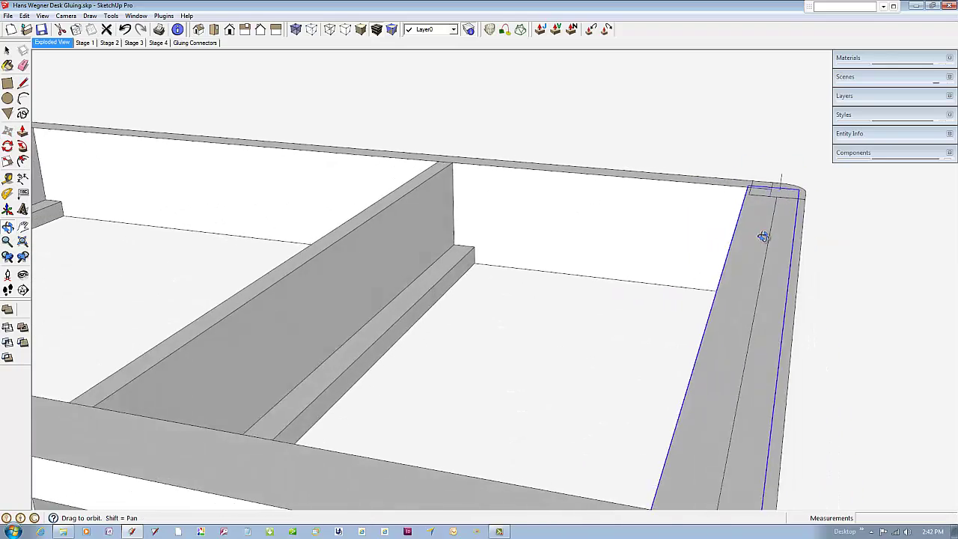
middle_drag(763, 236, 469, 302)
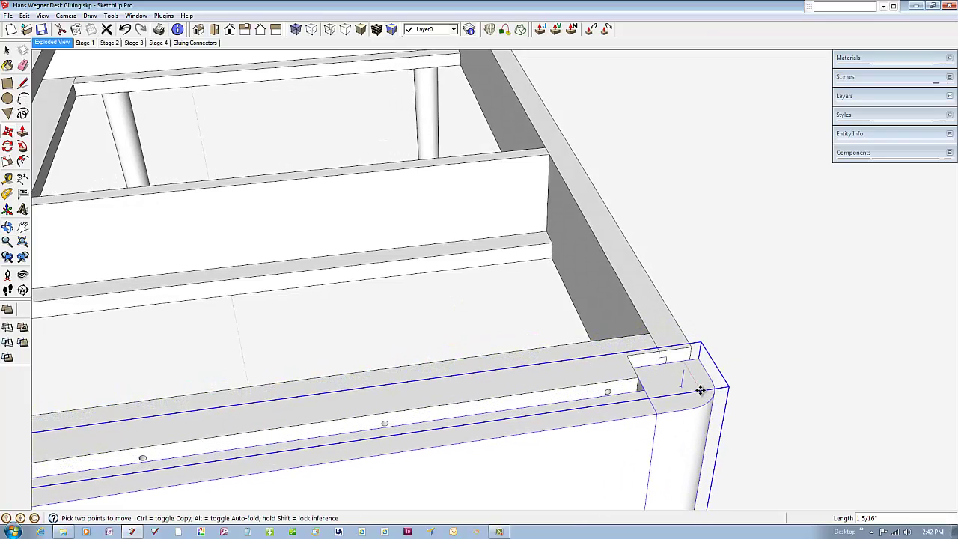
click(696, 350)
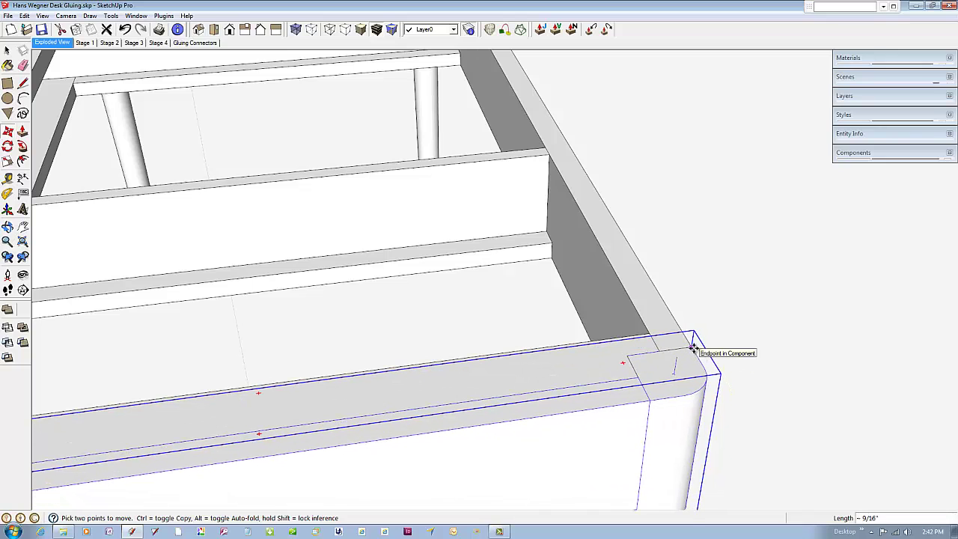
scroll(670, 366, down, 5)
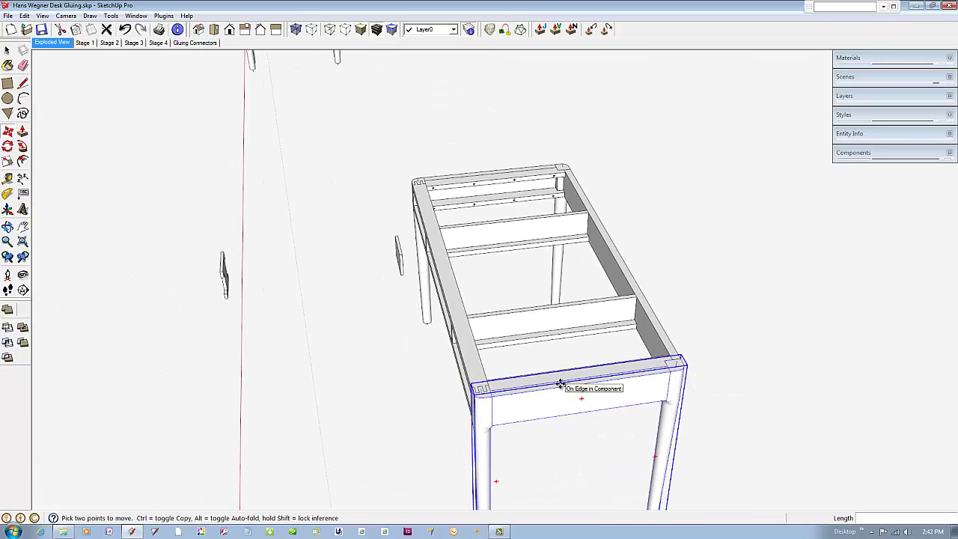
middle_drag(560, 384, 779, 337)
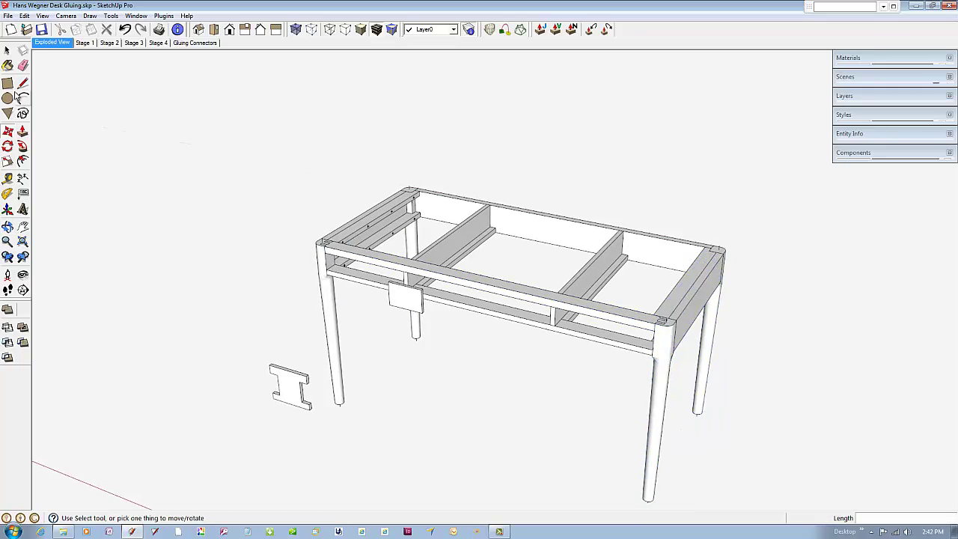
Step: Delete the small connector block and the I-shaped gluing connector
click(8, 51)
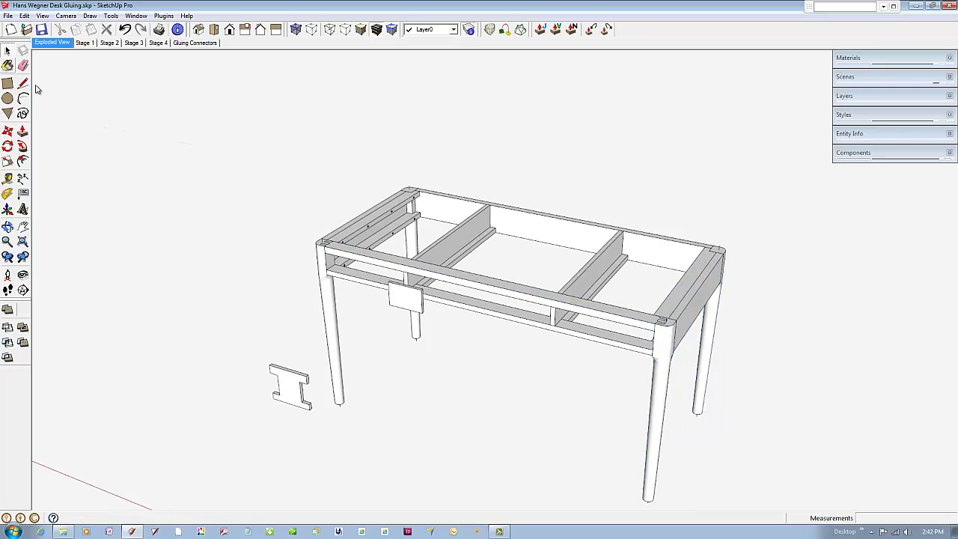
click(405, 291)
key(Delete)
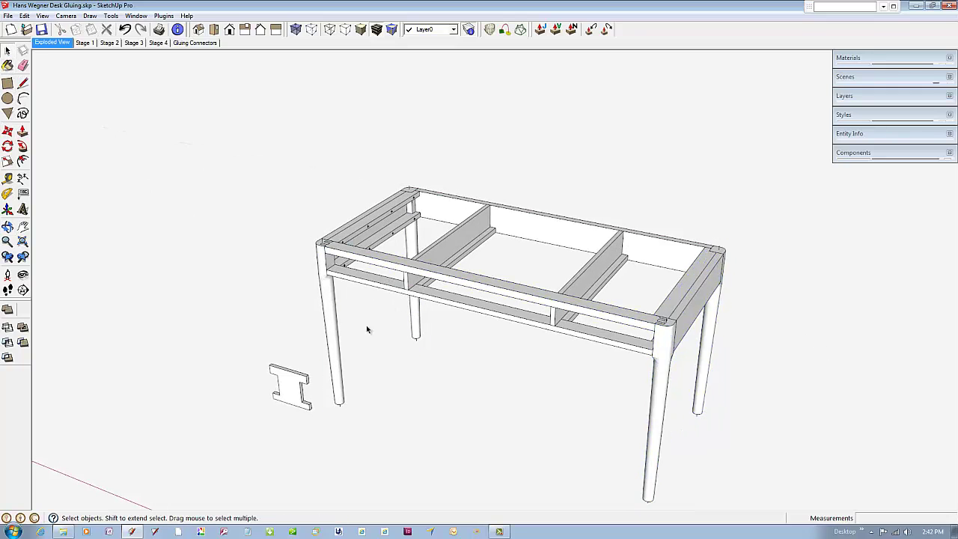
click(289, 388)
key(Delete)
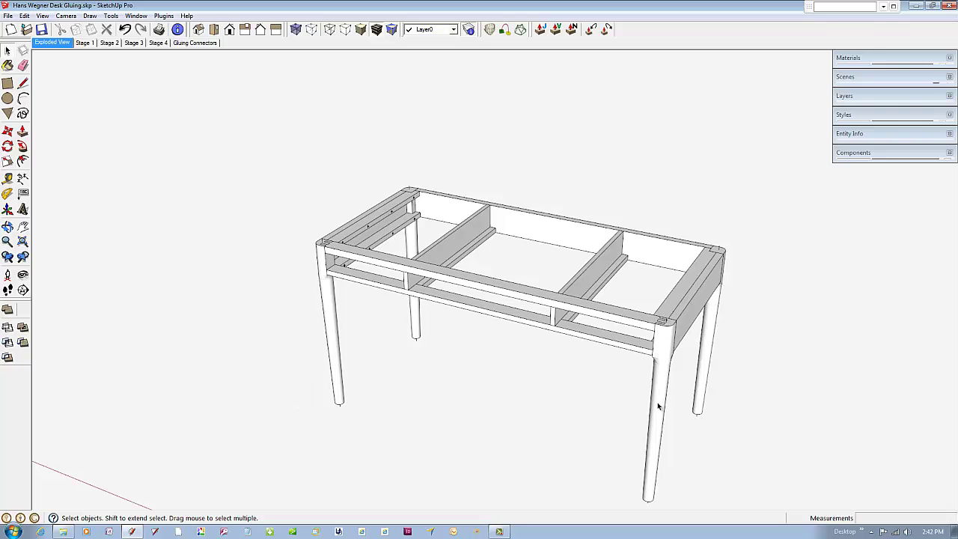
scroll(662, 414, up, 6)
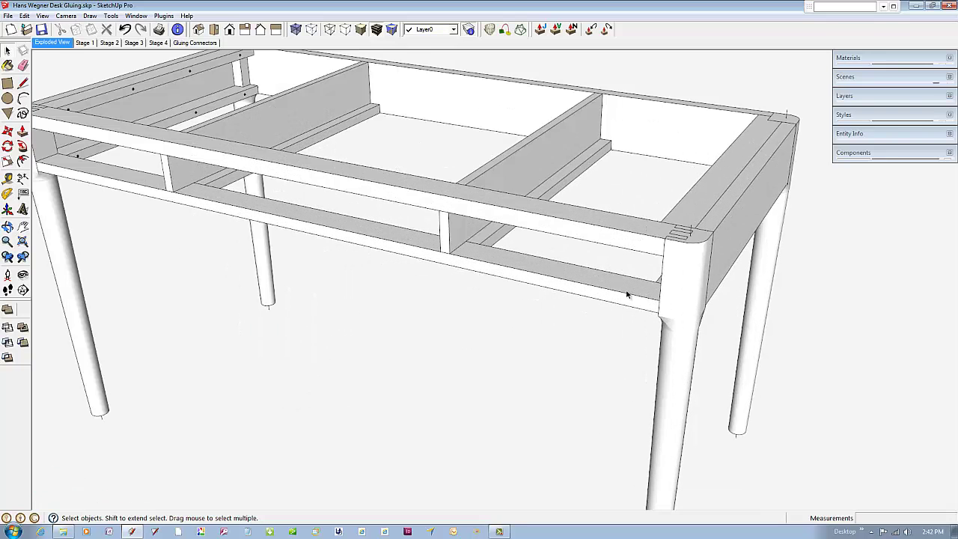
middle_drag(629, 297, 631, 265)
scroll(689, 280, down, 6)
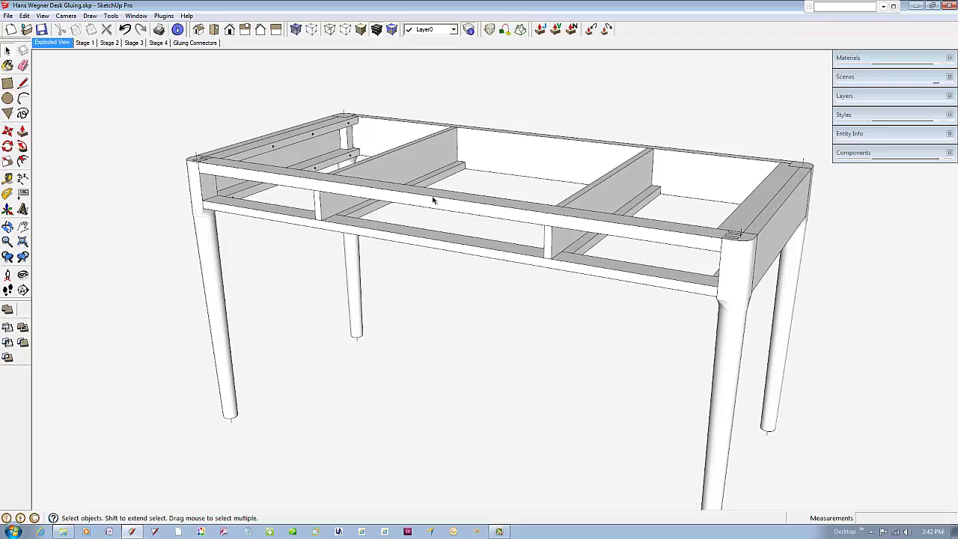
scroll(433, 200, down, 2)
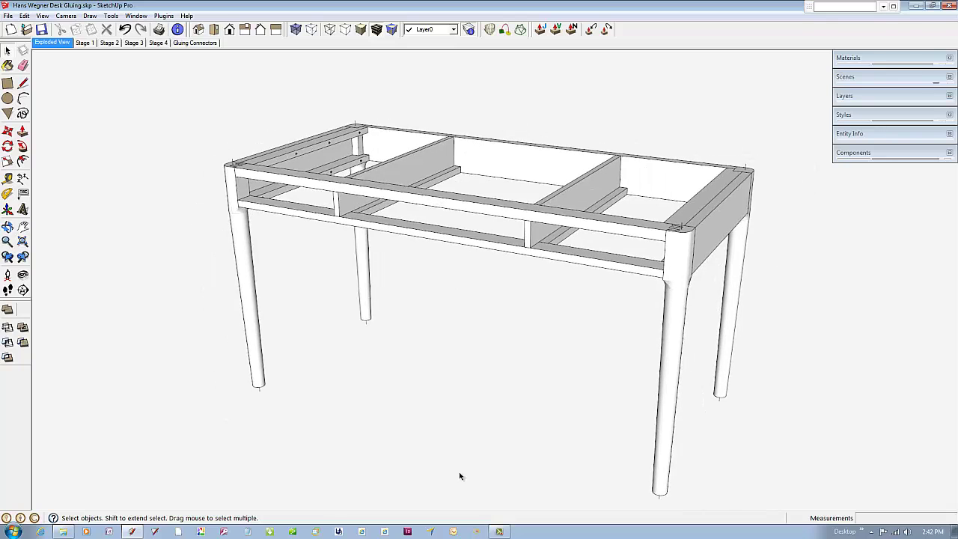